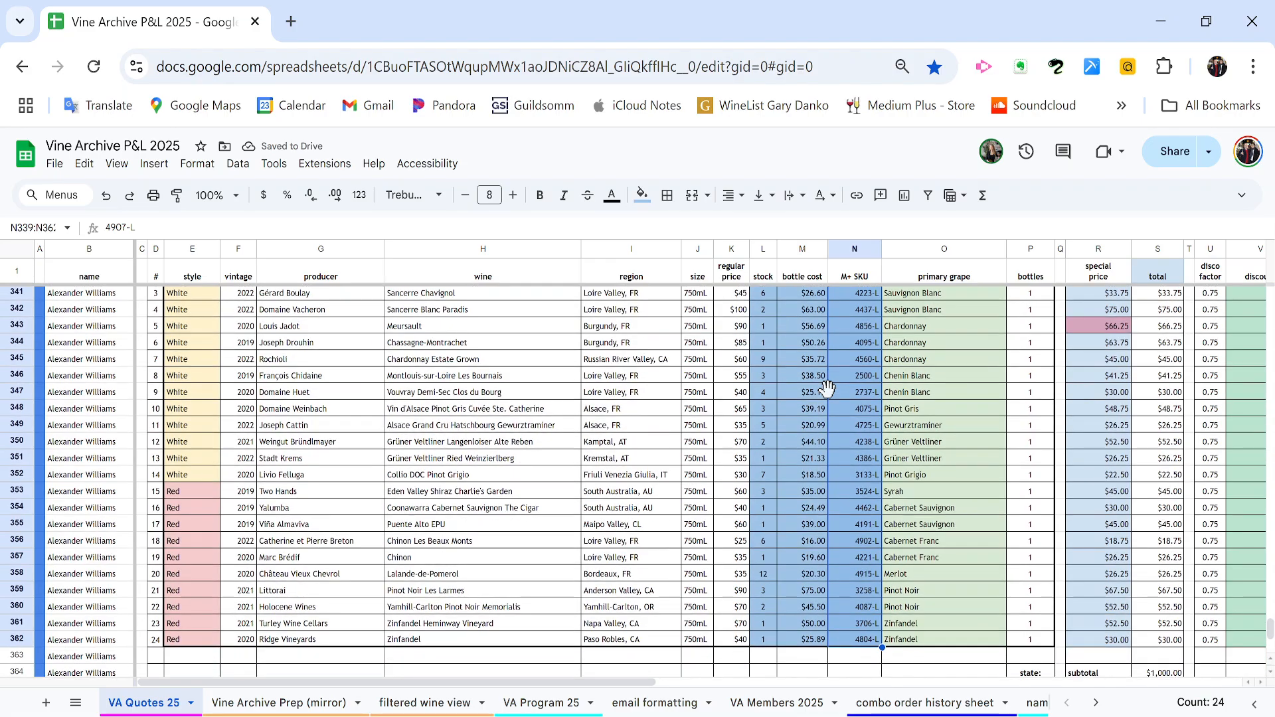
Step: Copy the M+ SKU values in rows 339 to 362 of the VA Quotes 25 sheet
key(ctrl+c)
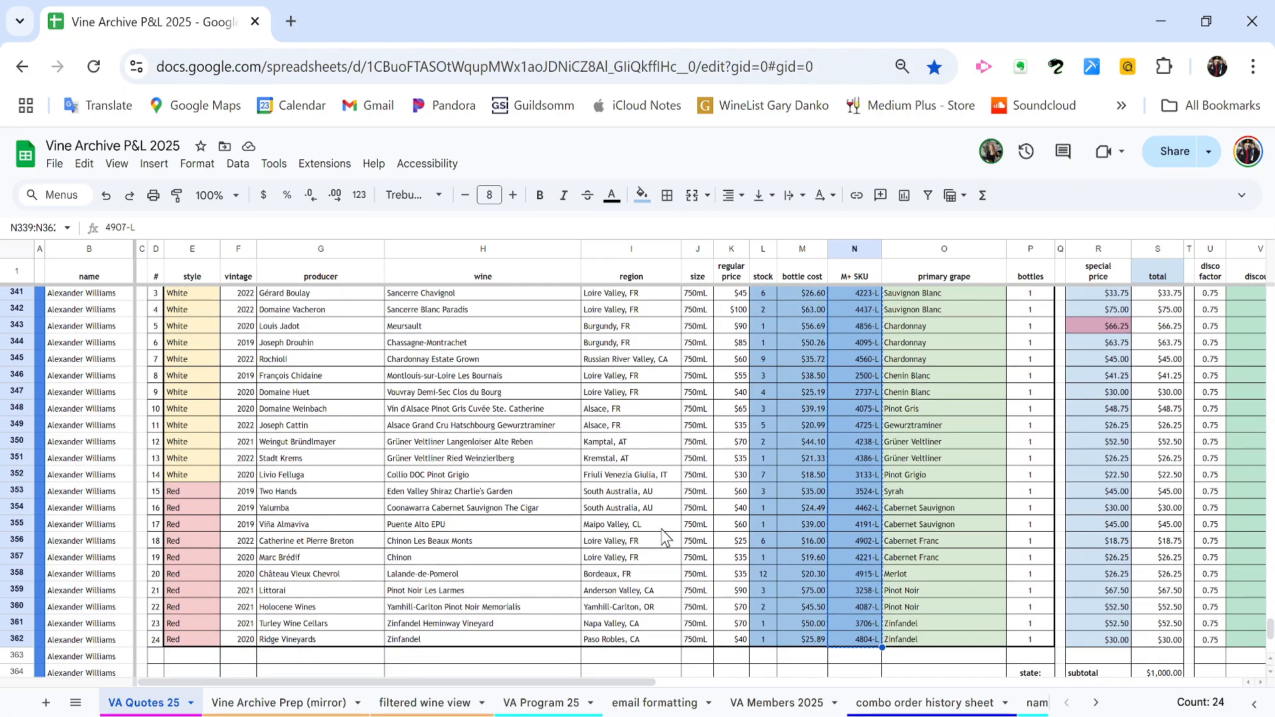
scroll(664, 537, up, 3)
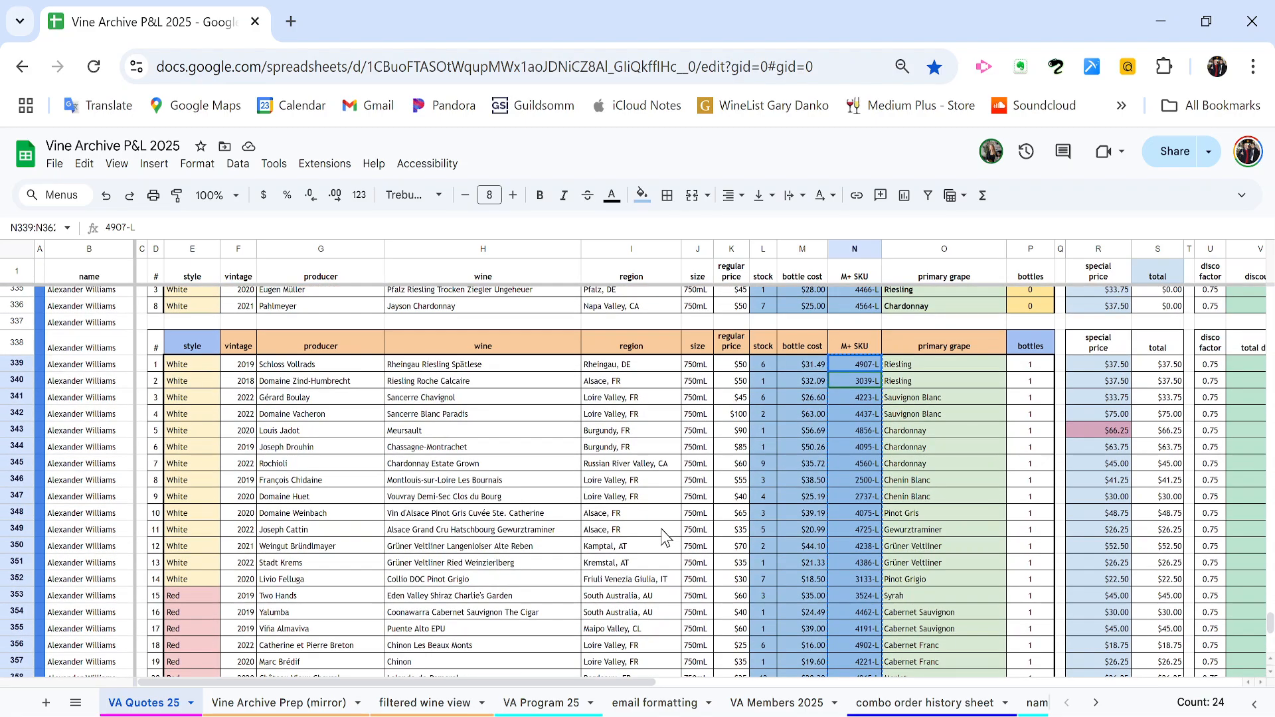
click(664, 537)
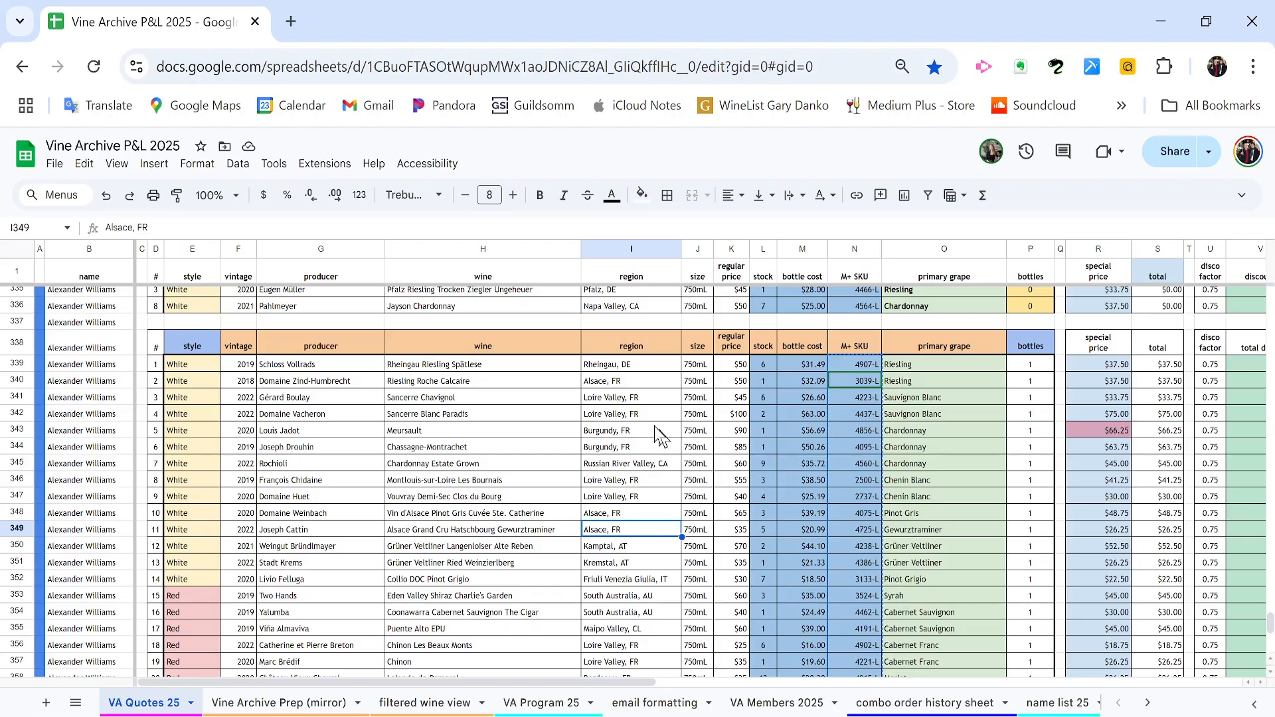
Step: Select the producer names in rows 339 to 362 and look over the wine list
click(269, 385)
key(Up)
key(ctrl+shift+Down)
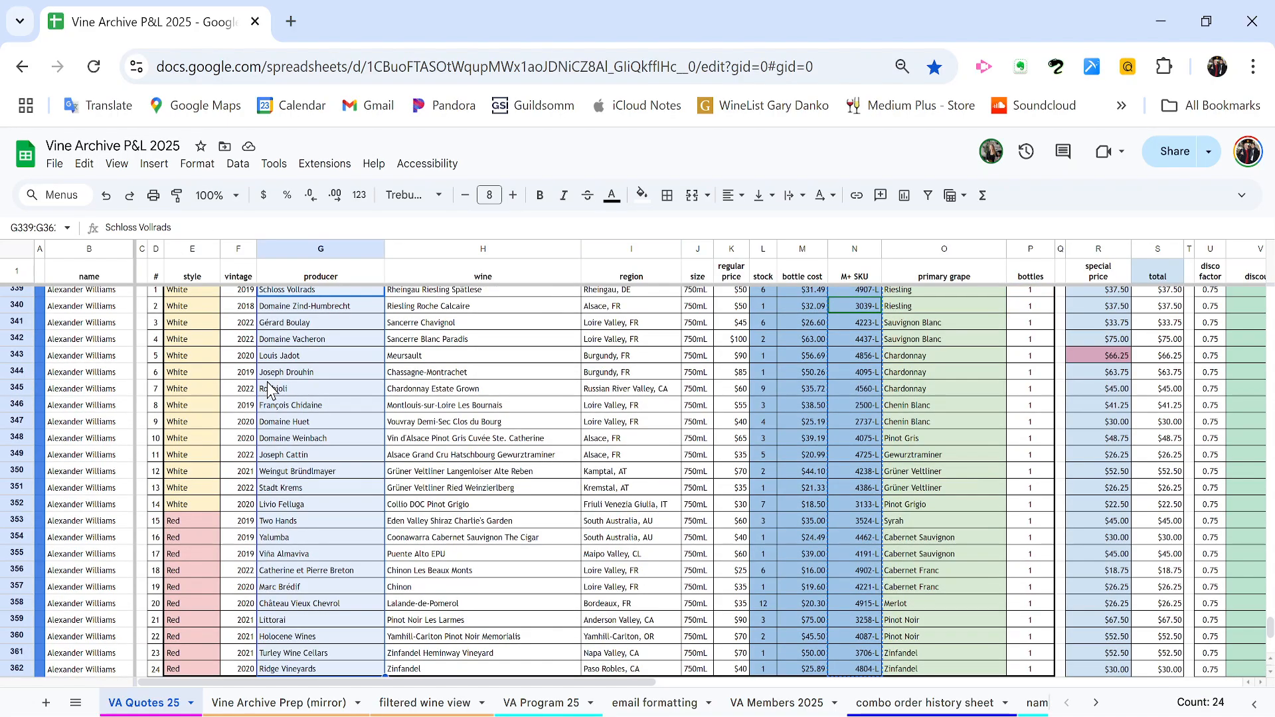
scroll(269, 385, down, 1)
scroll(269, 388, up, 3)
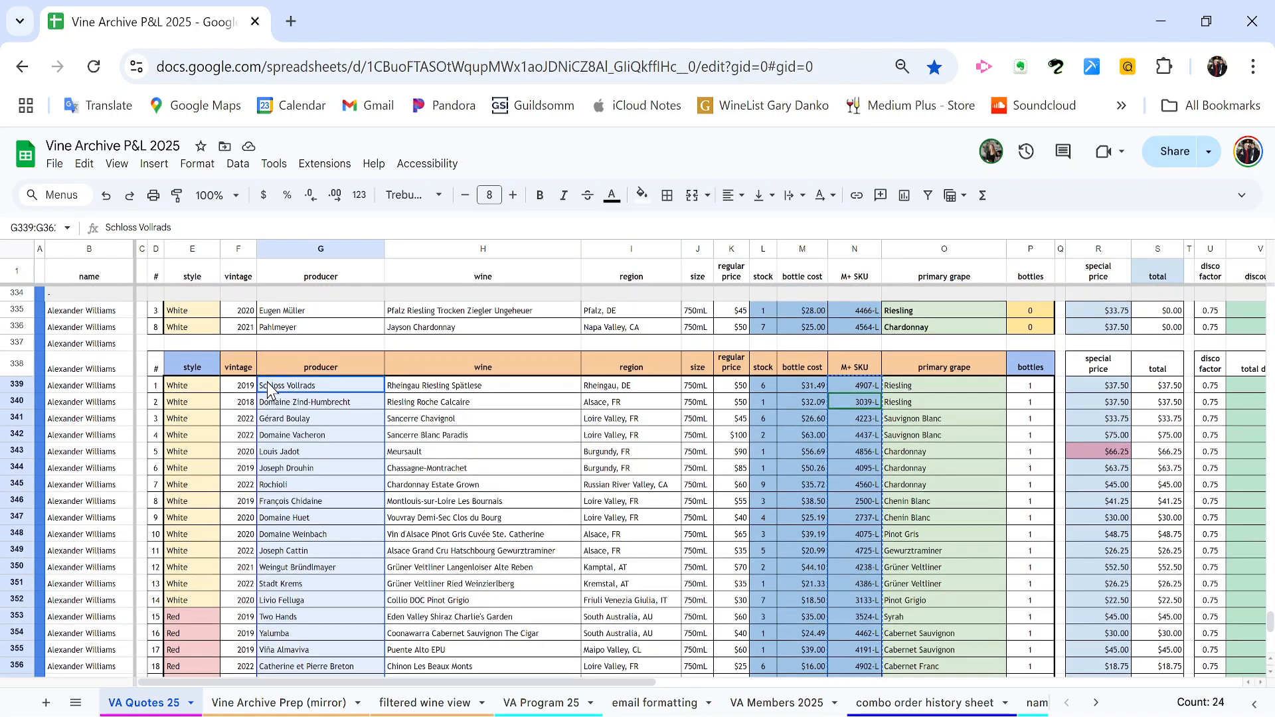
scroll(270, 391, down, 2)
scroll(269, 388, up, 1)
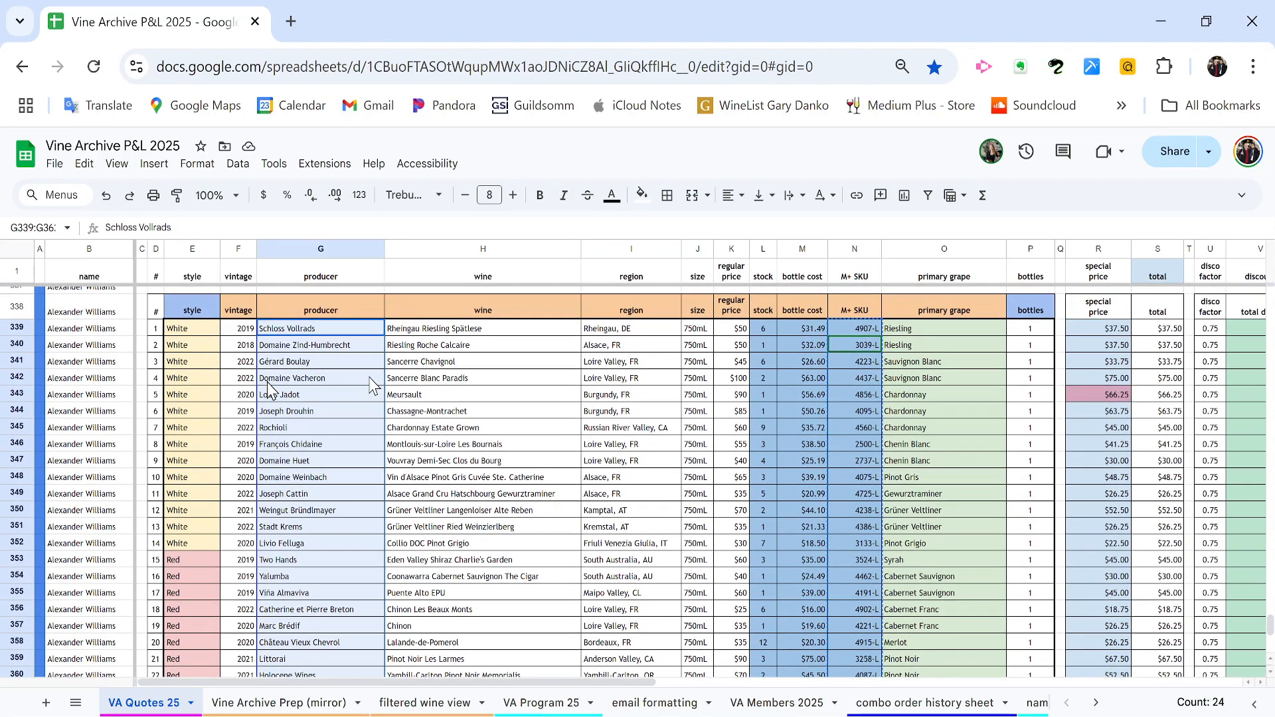
Step: Bold the M+ SKU values in rows 339 to 362
click(833, 334)
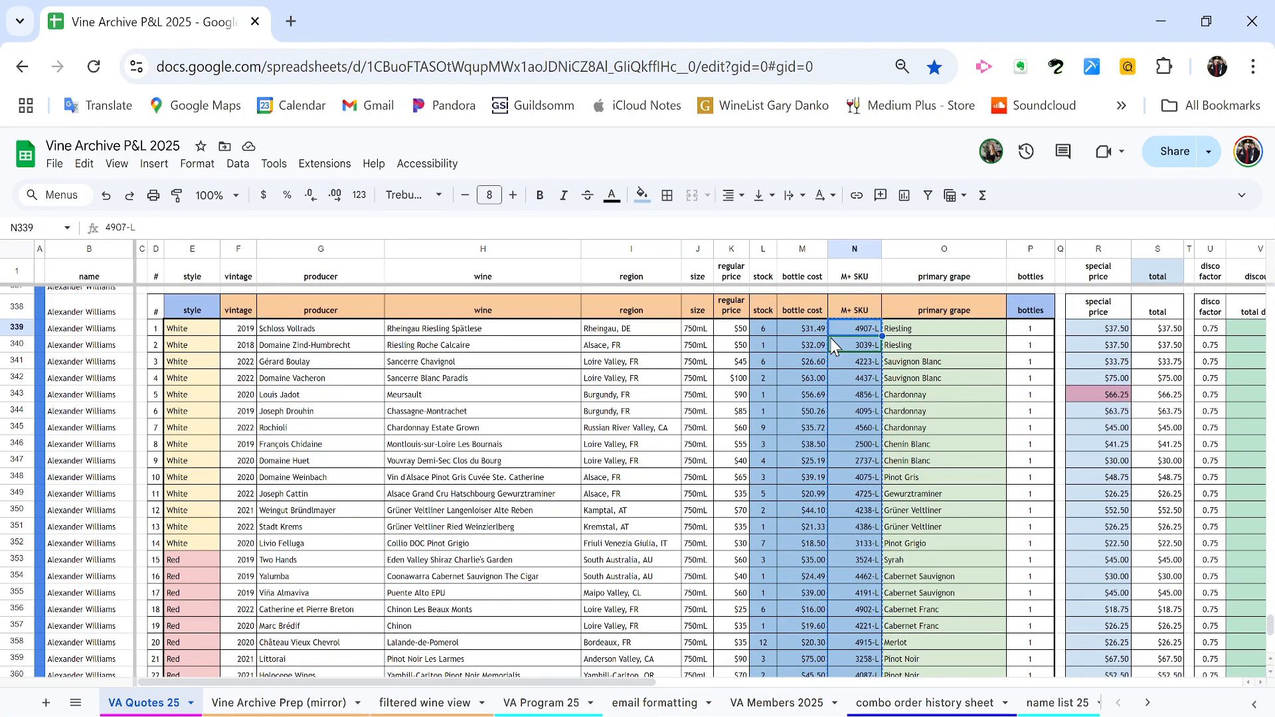
key(ctrl+shift+Down)
scroll(833, 343, up, 2)
key(ctrl+b)
scroll(835, 345, down, 2)
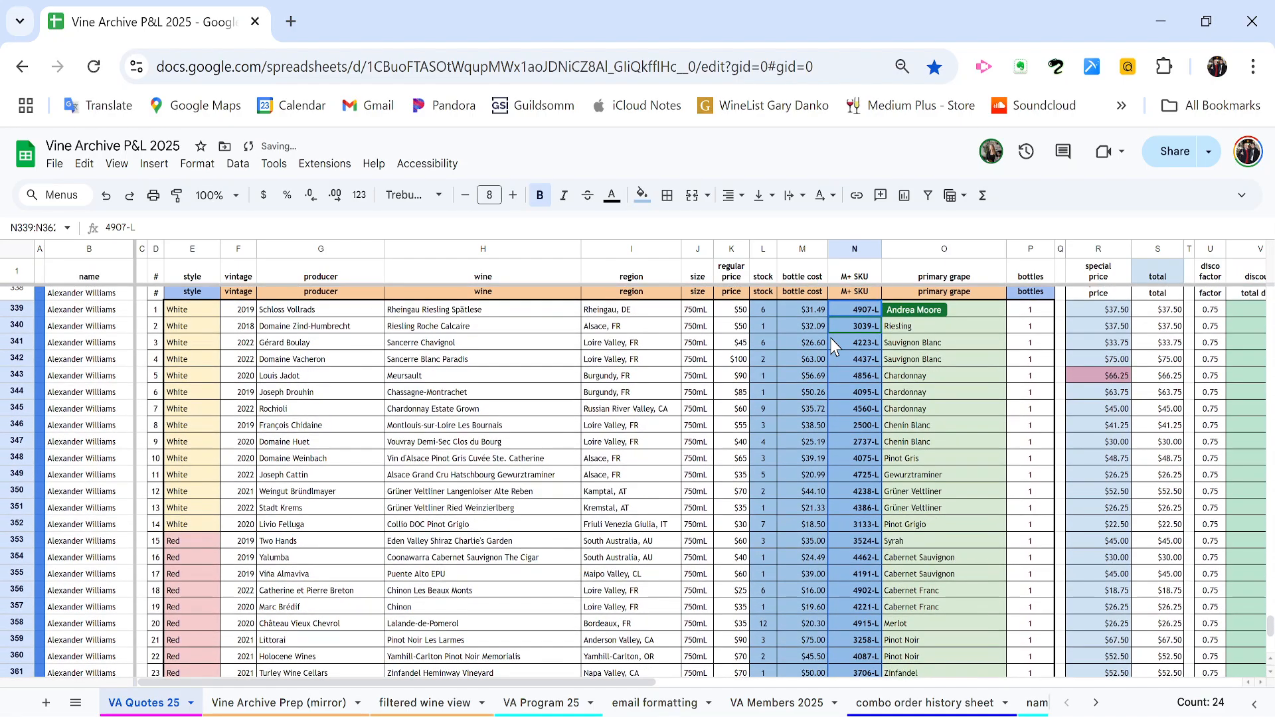
scroll(835, 346, down, 1)
click(755, 362)
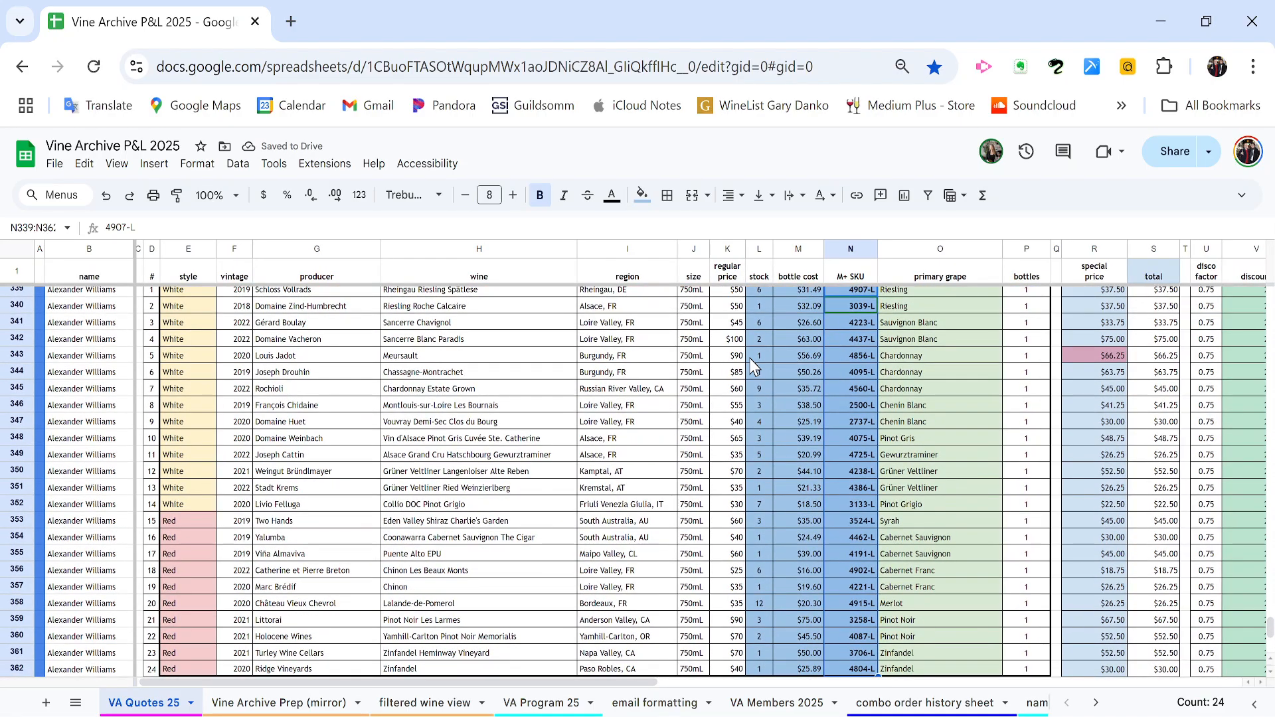
scroll(752, 366, right, 2)
scroll(753, 366, up, 2)
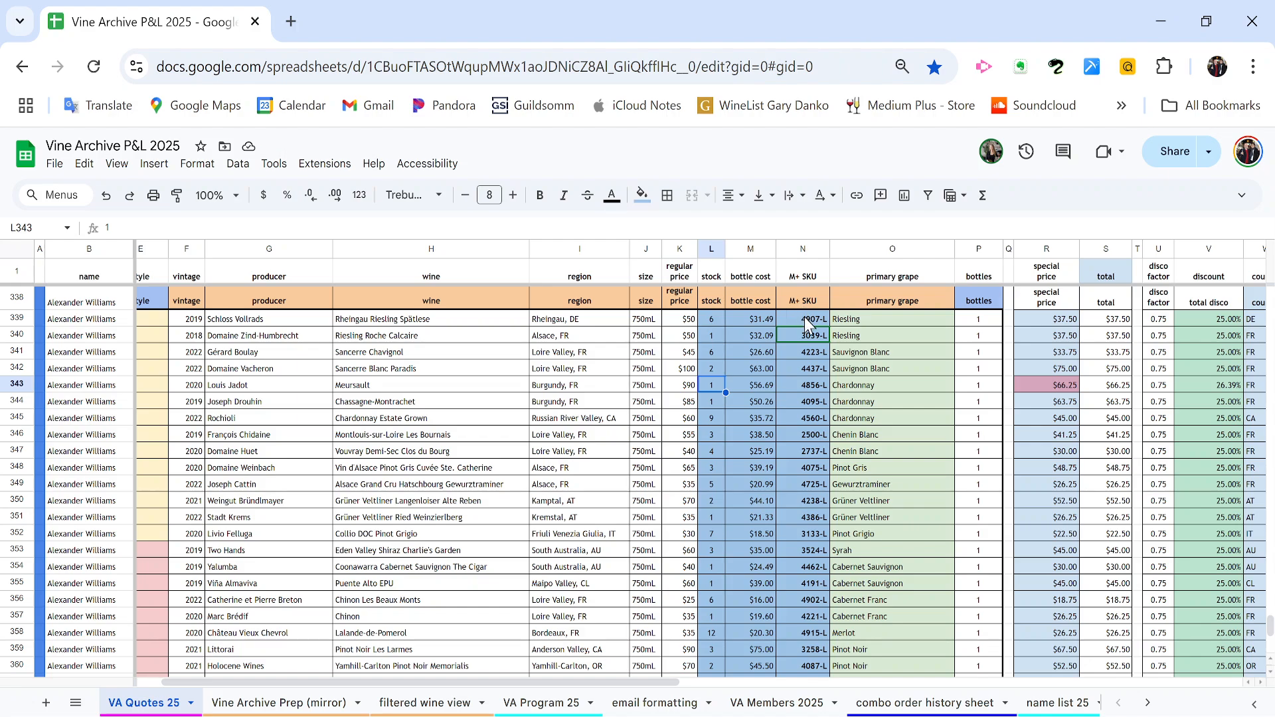
Step: Remove the bold from the M+ SKU values in rows 339 to 362 and copy them
click(804, 317)
key(ctrl+shift+Down)
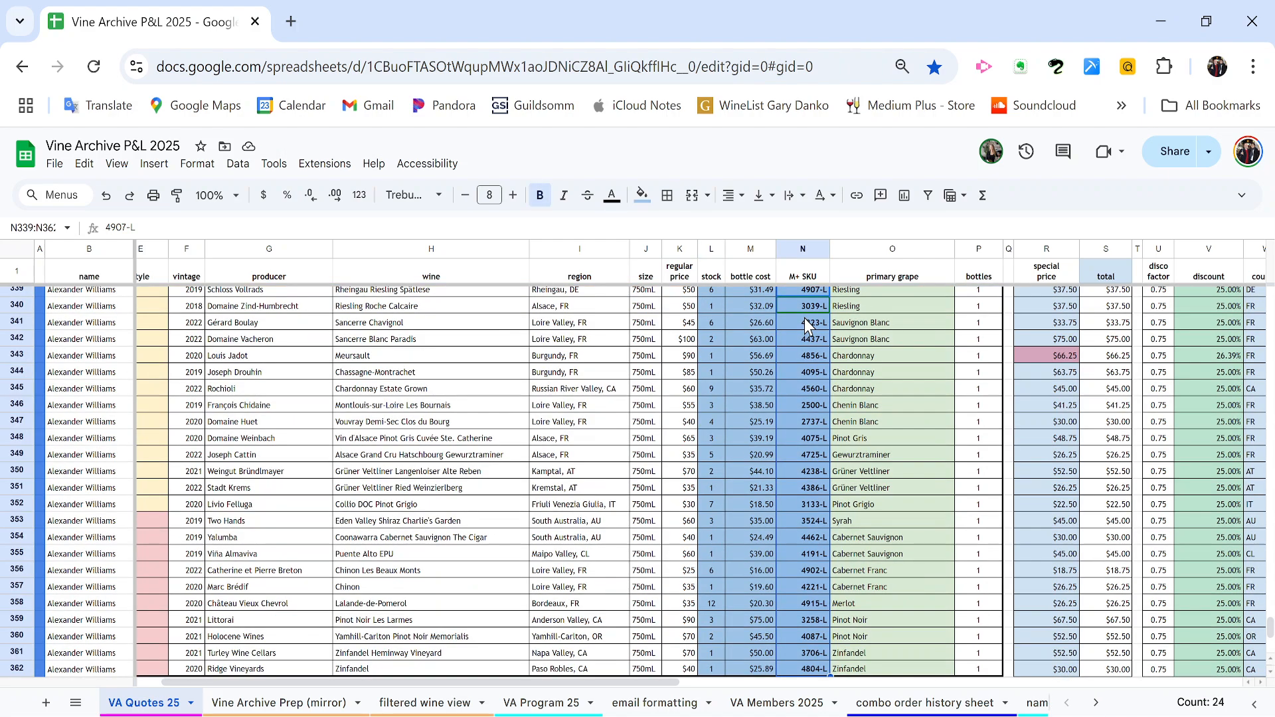
key(ctrl+b)
key(ctrl+c)
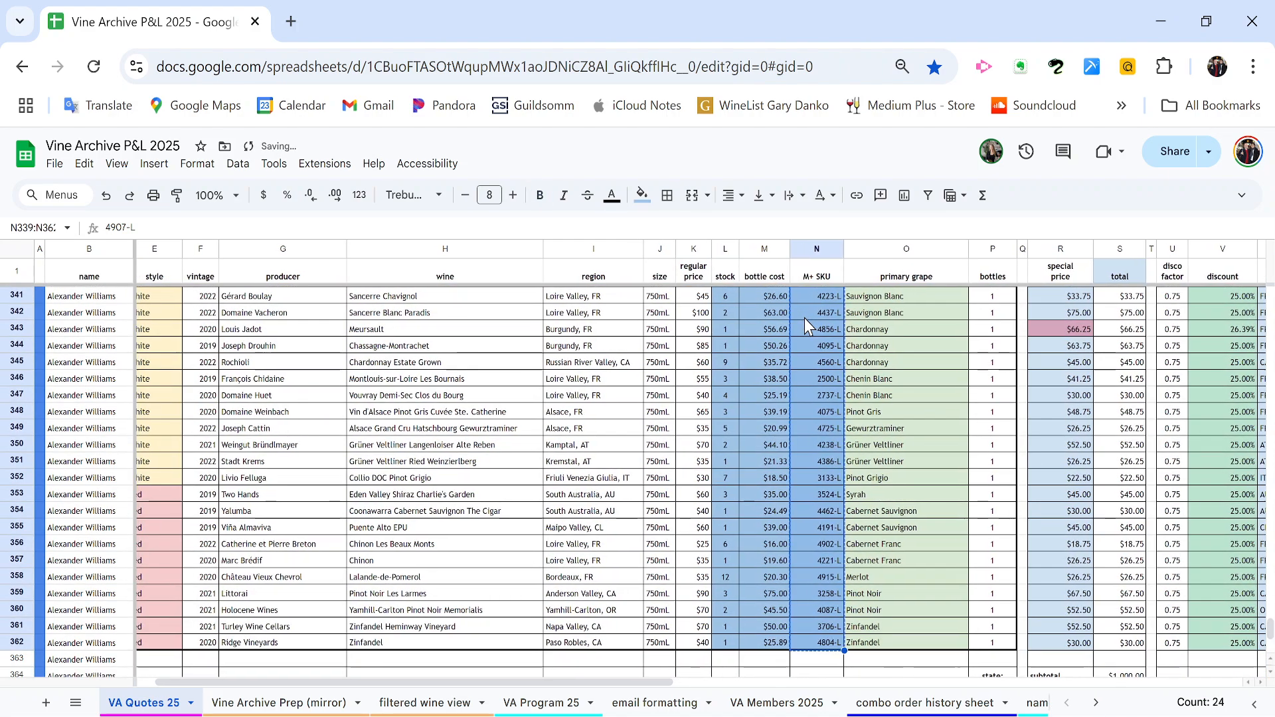
scroll(804, 318, left, 1)
scroll(804, 318, up, 3)
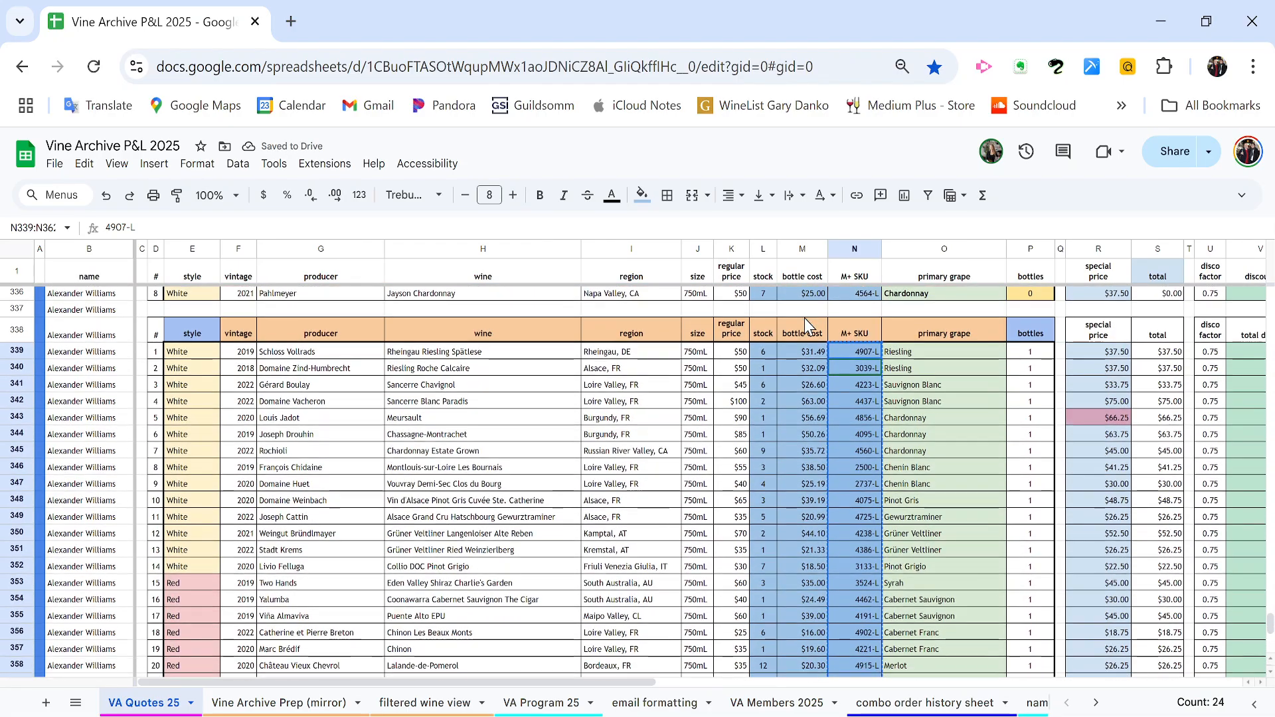
Step: Paste the copied SKUs into the email formatting sheet starting at cell Q2
click(655, 703)
scroll(839, 484, right, 5)
key(Up)
key(Down)
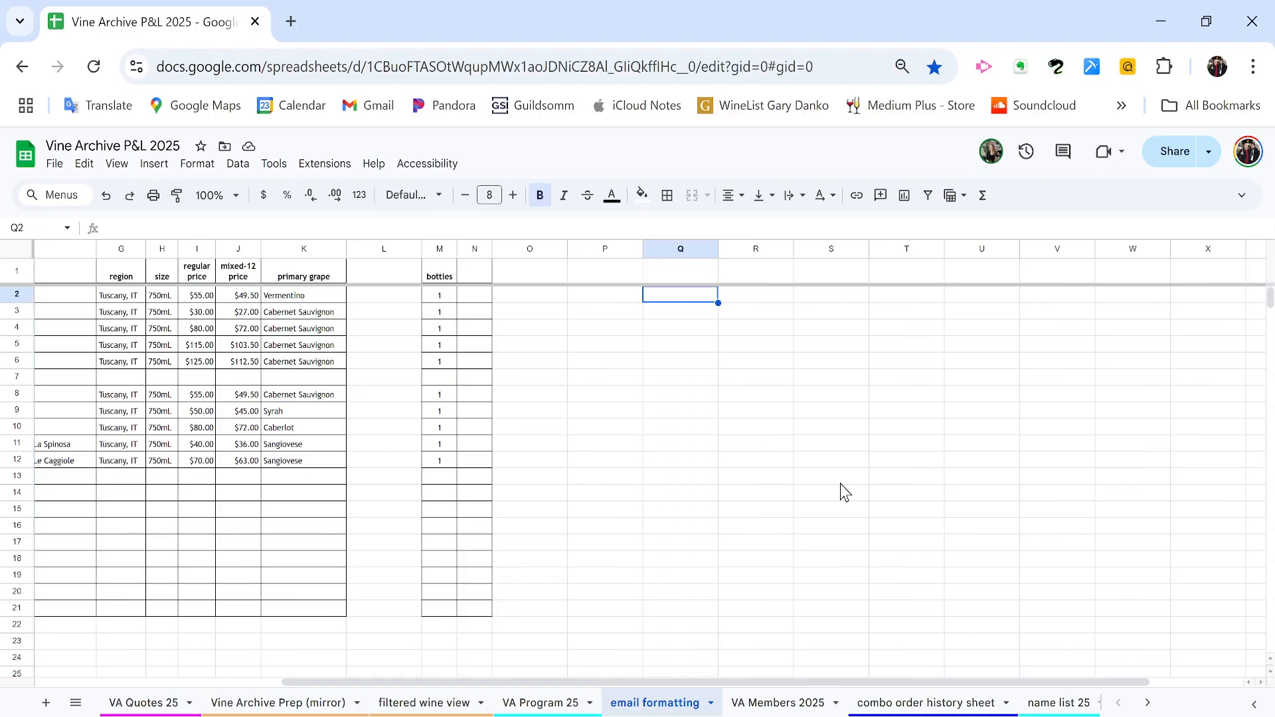
key(ctrl+v)
scroll(840, 484, down, 4)
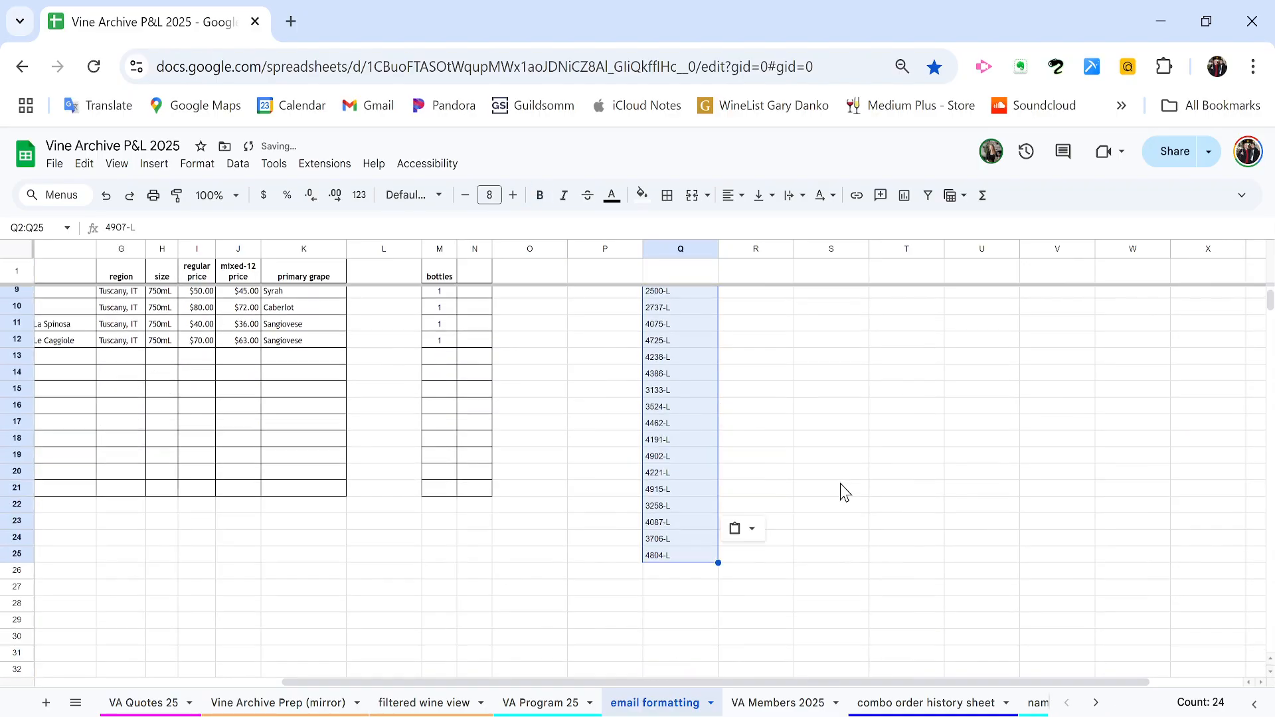
scroll(840, 484, up, 5)
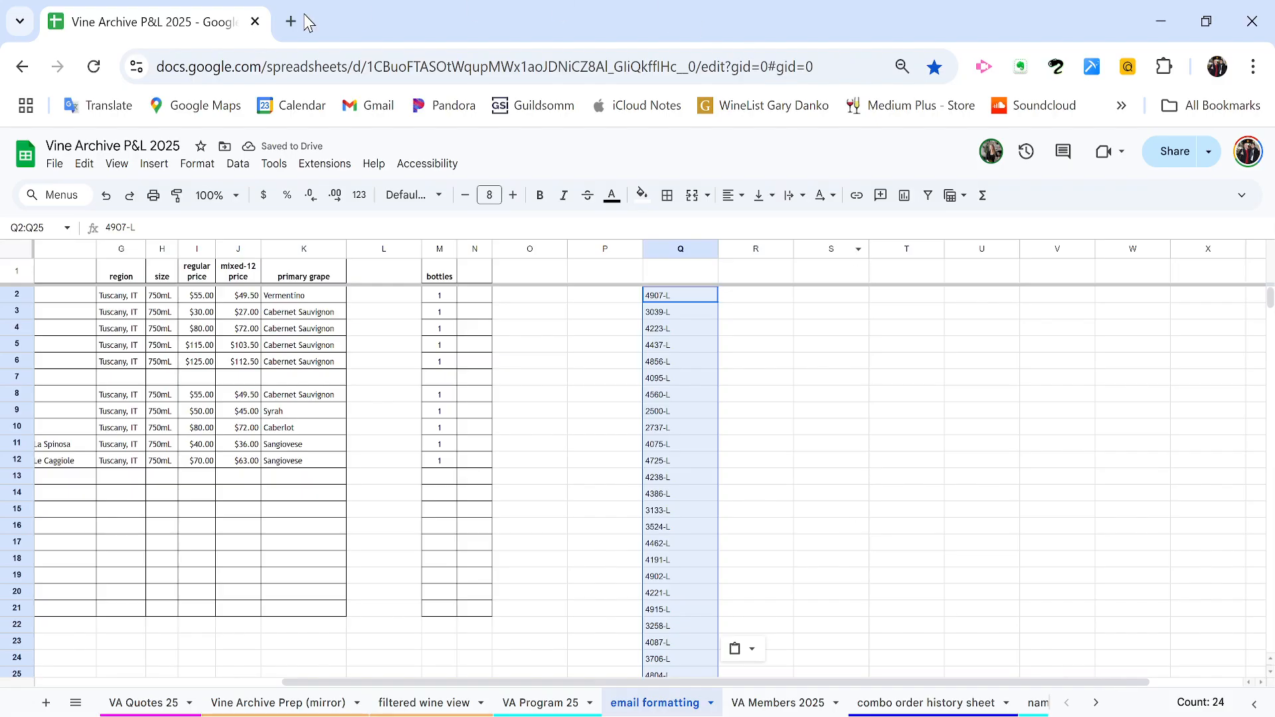
Step: Sort the pasted SKU range Q2:Q25 in ascending order
click(238, 163)
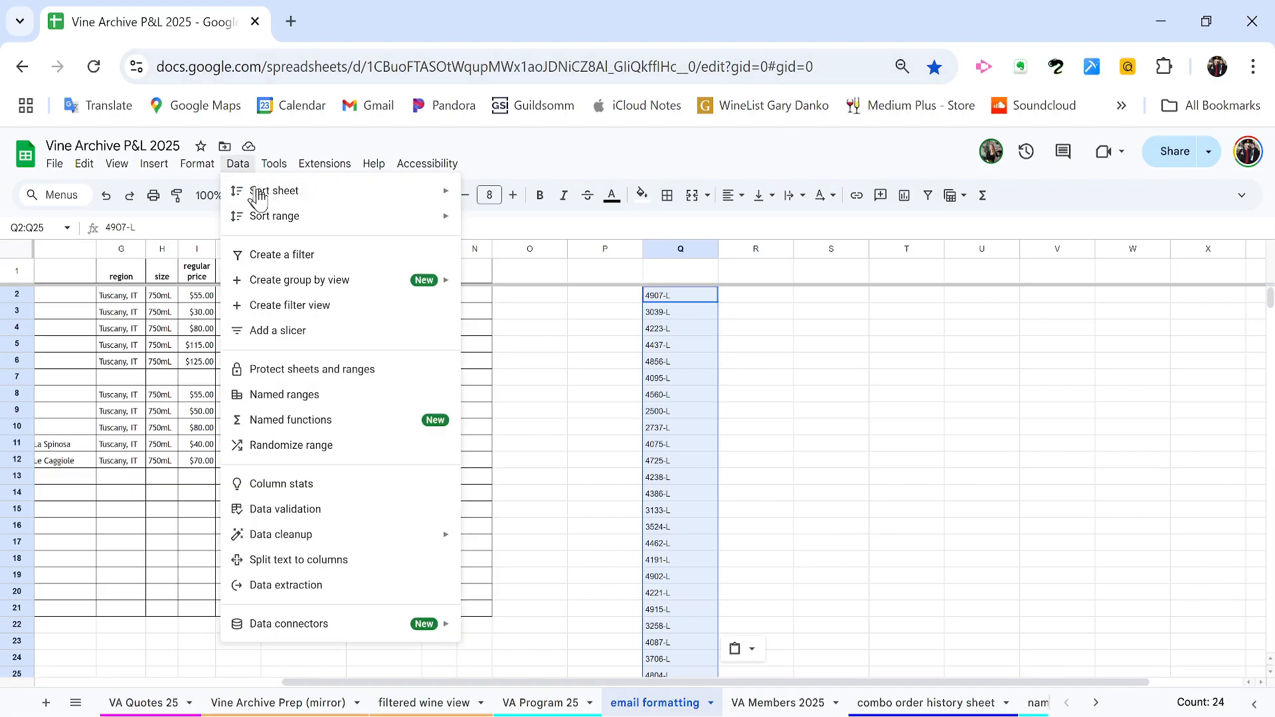
mouse_move(279, 224)
click(549, 222)
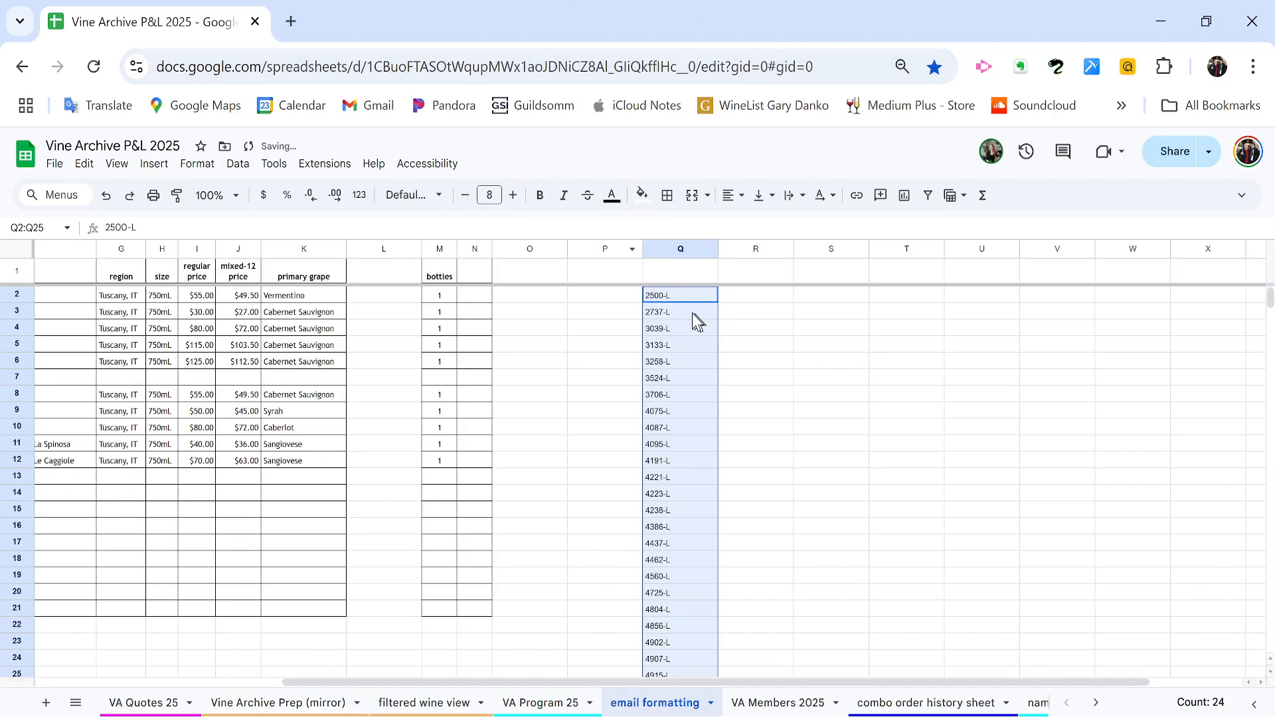
Step: Bold the SKUs in Q2:Q25, check the list down to its last entry and return to cell Q2
scroll(675, 304, left, 1)
scroll(676, 304, down, 1)
key(ctrl+b)
scroll(676, 304, up, 1)
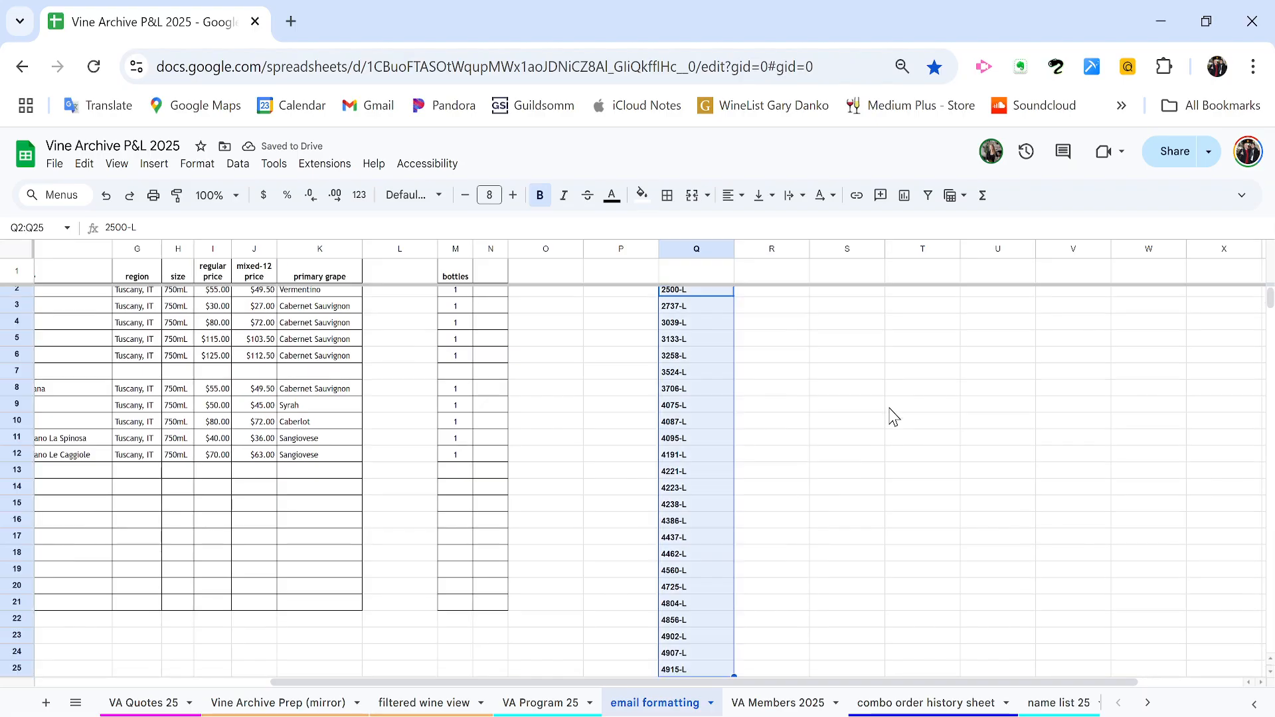
key(Up)
key(Down)
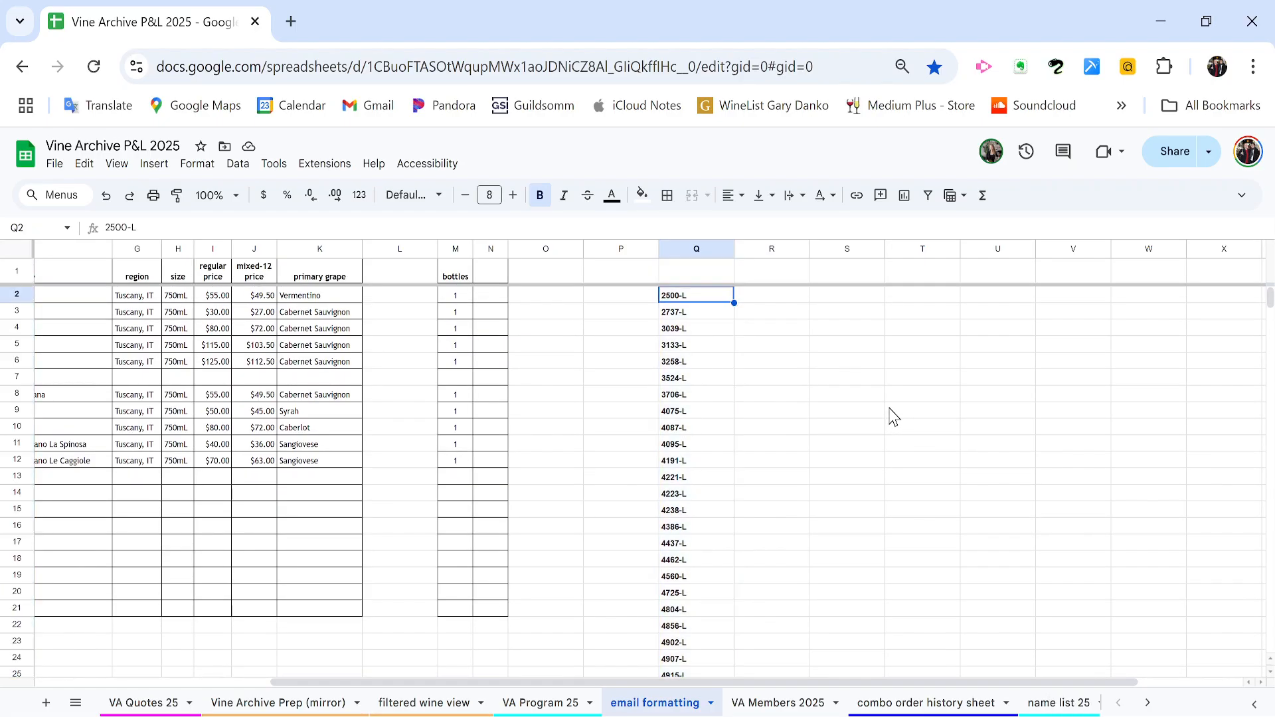
scroll(893, 417, down, 3)
click(714, 508)
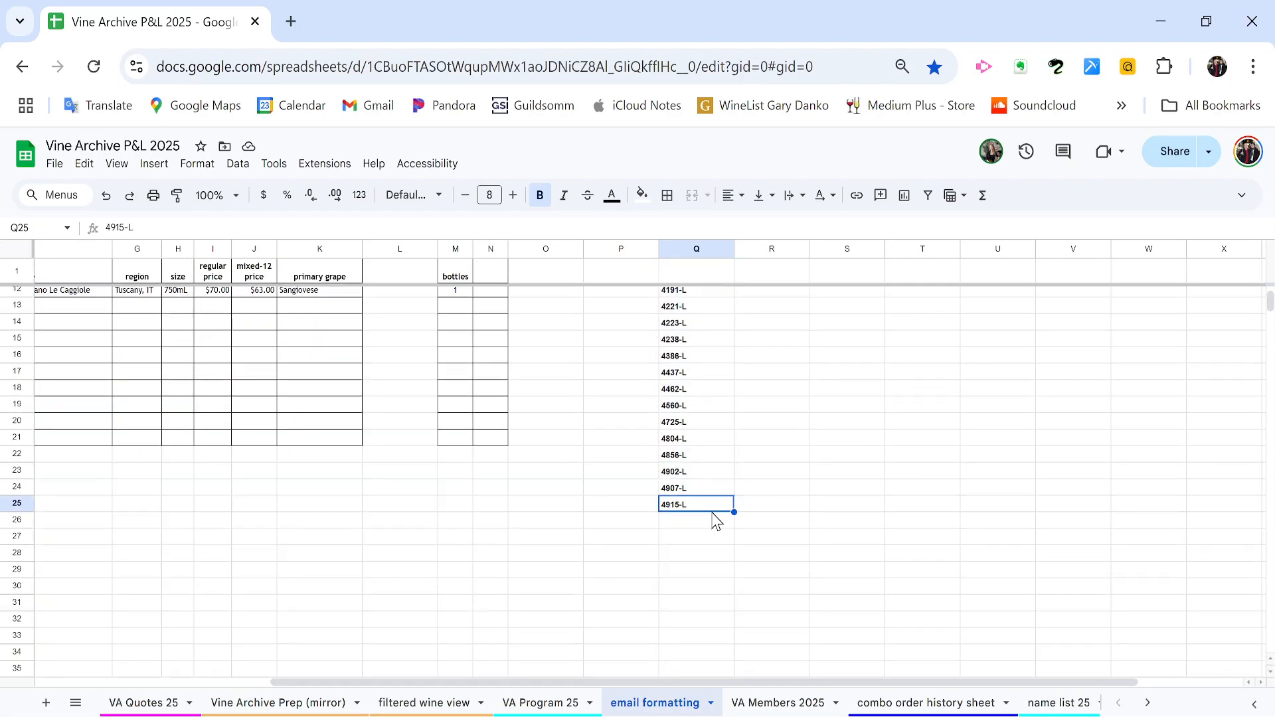
key(ctrl+Up)
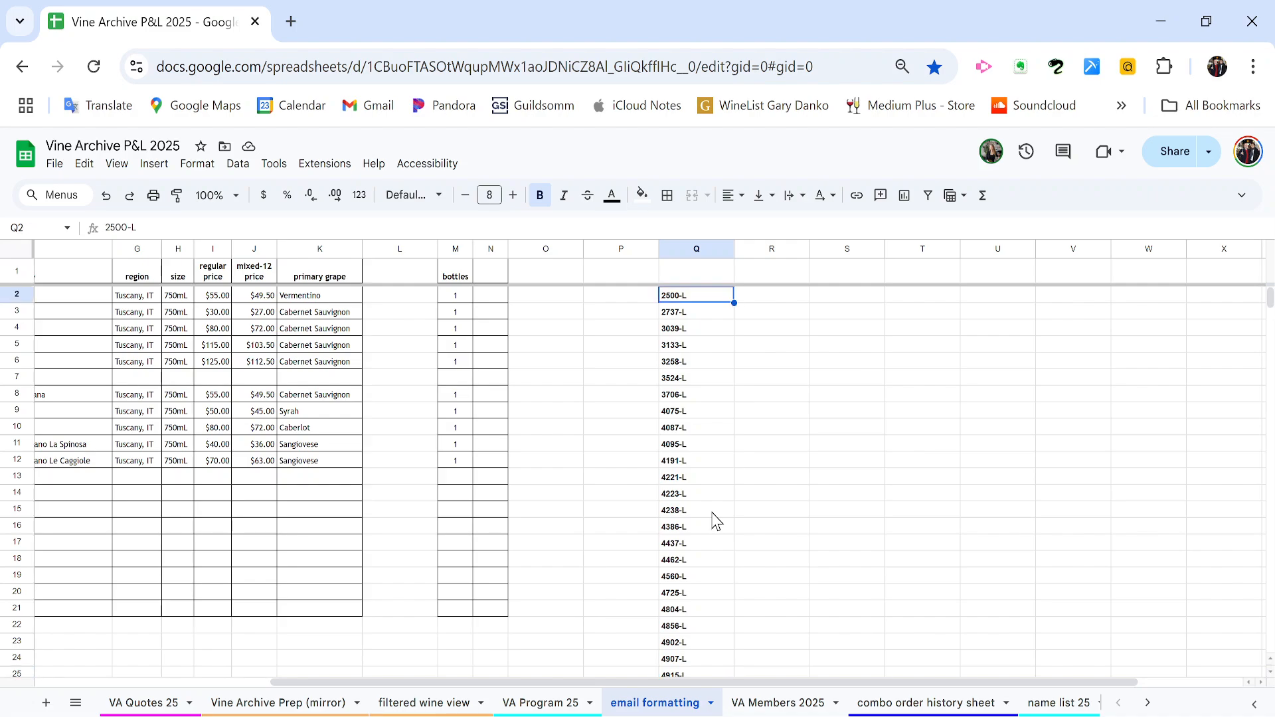
Step: Open a new browser window and load the Medium Plus store's bulk Stock Management page
key(ctrl+n)
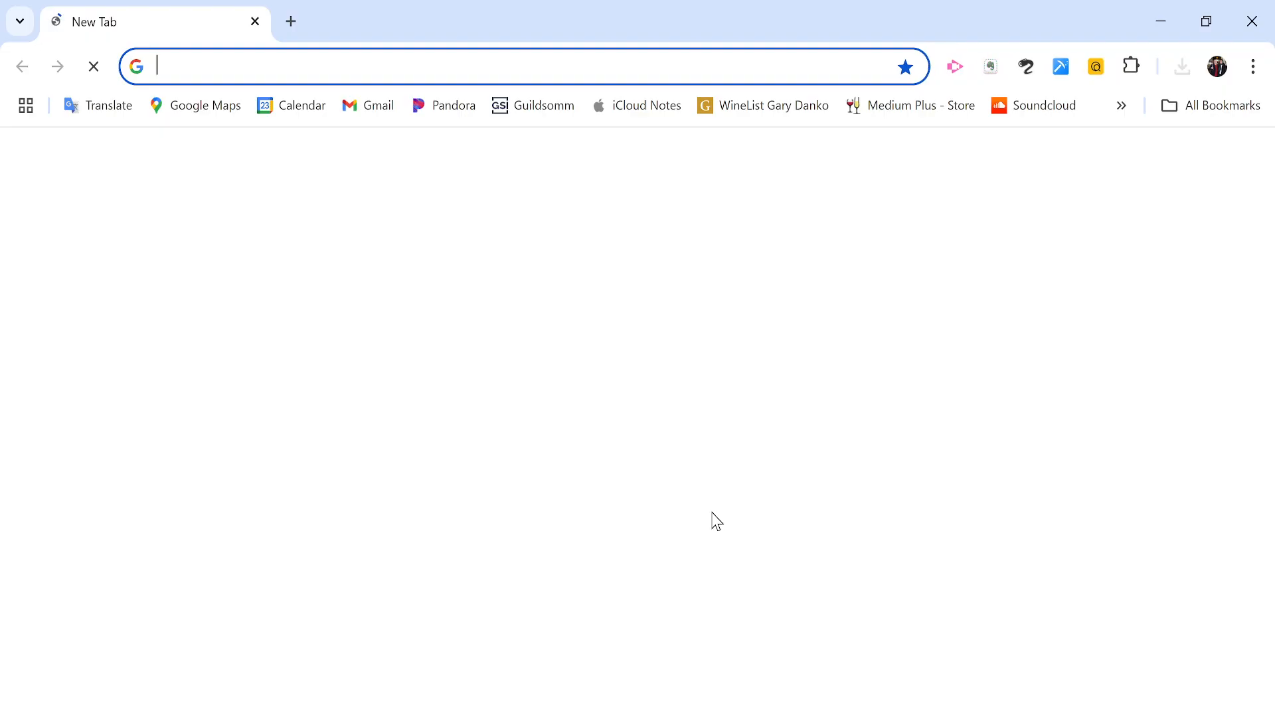
text(bulk)
key(Return)
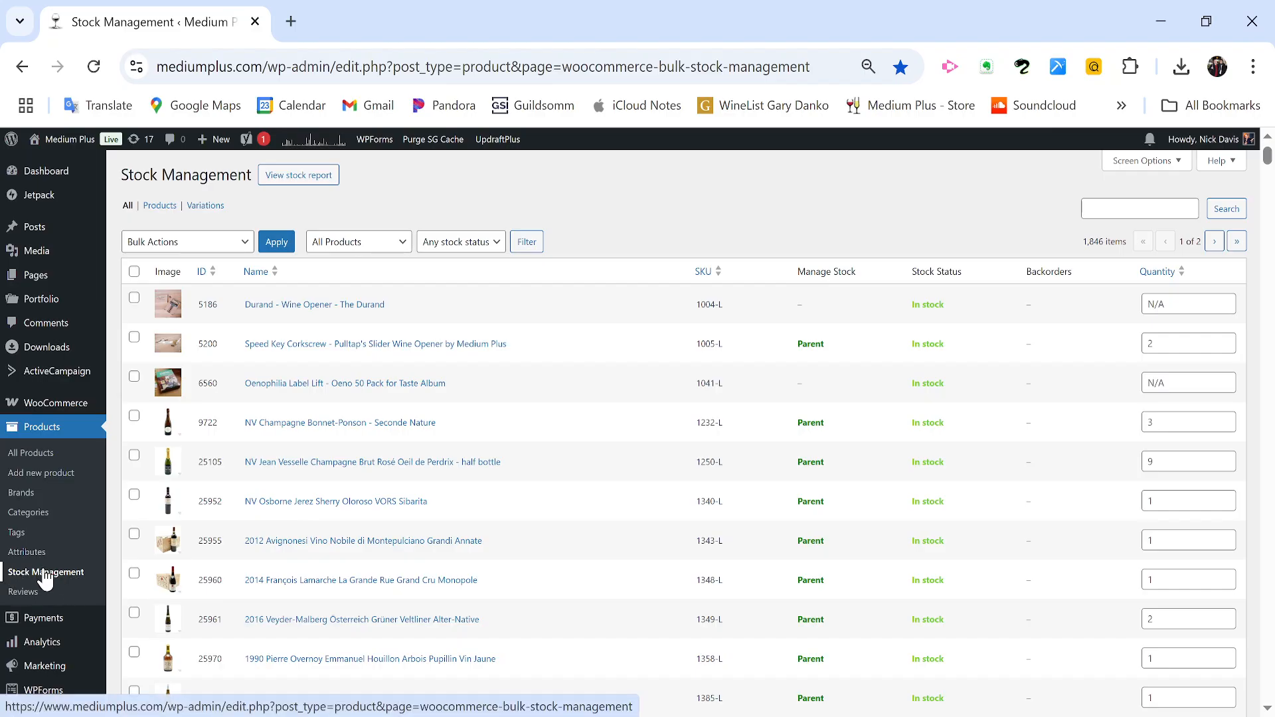
Step: Open the full product list, copy the SKU 2500-L from cell Q2 of the spreadsheet and search the products for it
click(41, 465)
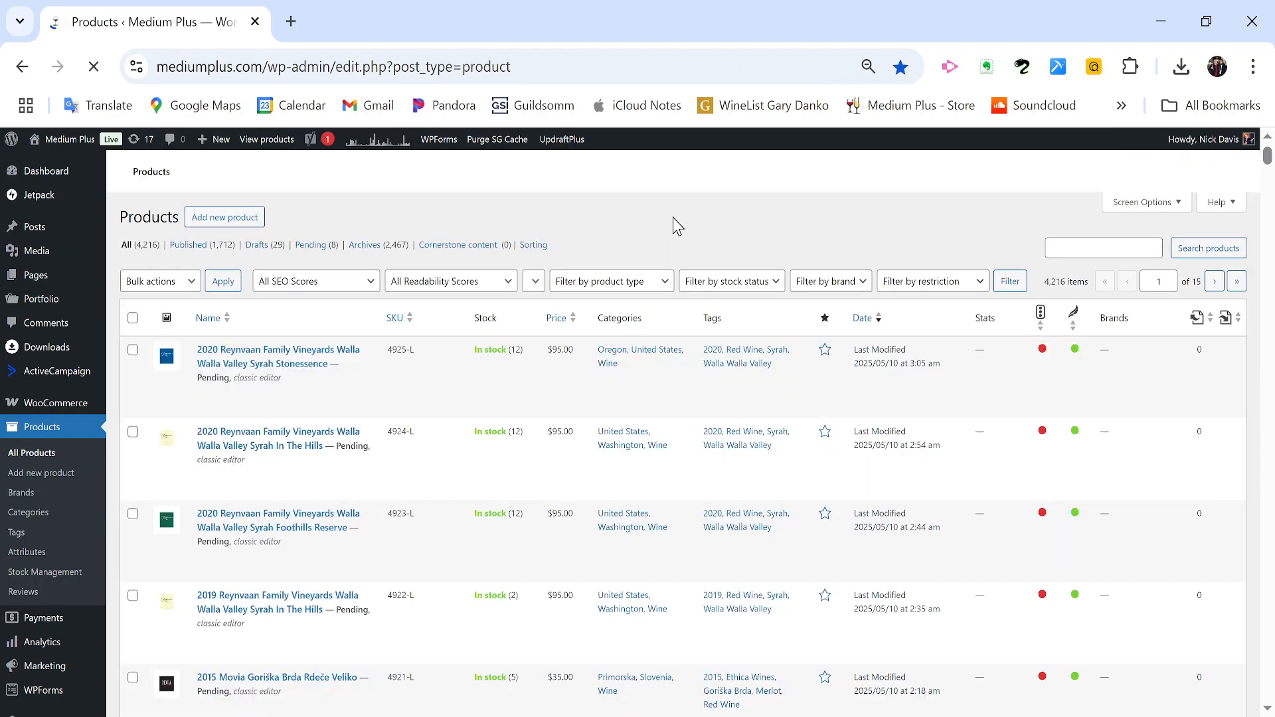
key(alt+Tab)
key(ctrl+c)
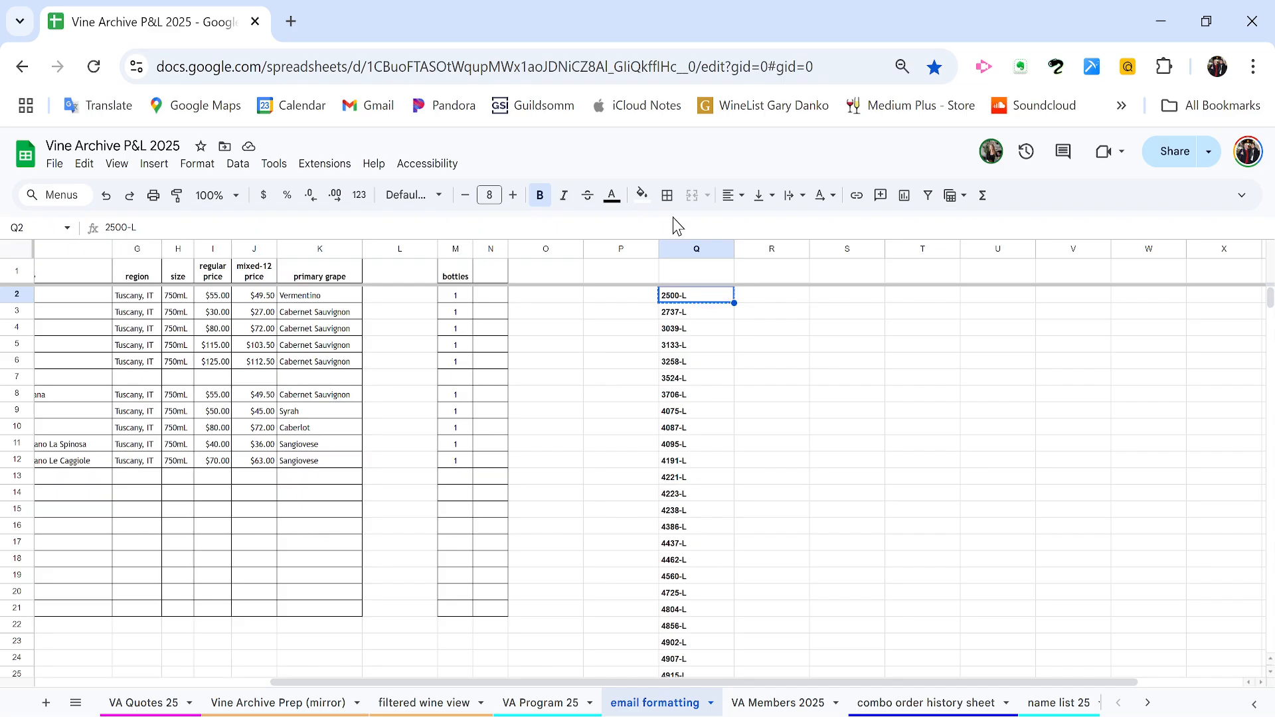
key(alt+Tab)
click(1118, 246)
key(ctrl+v)
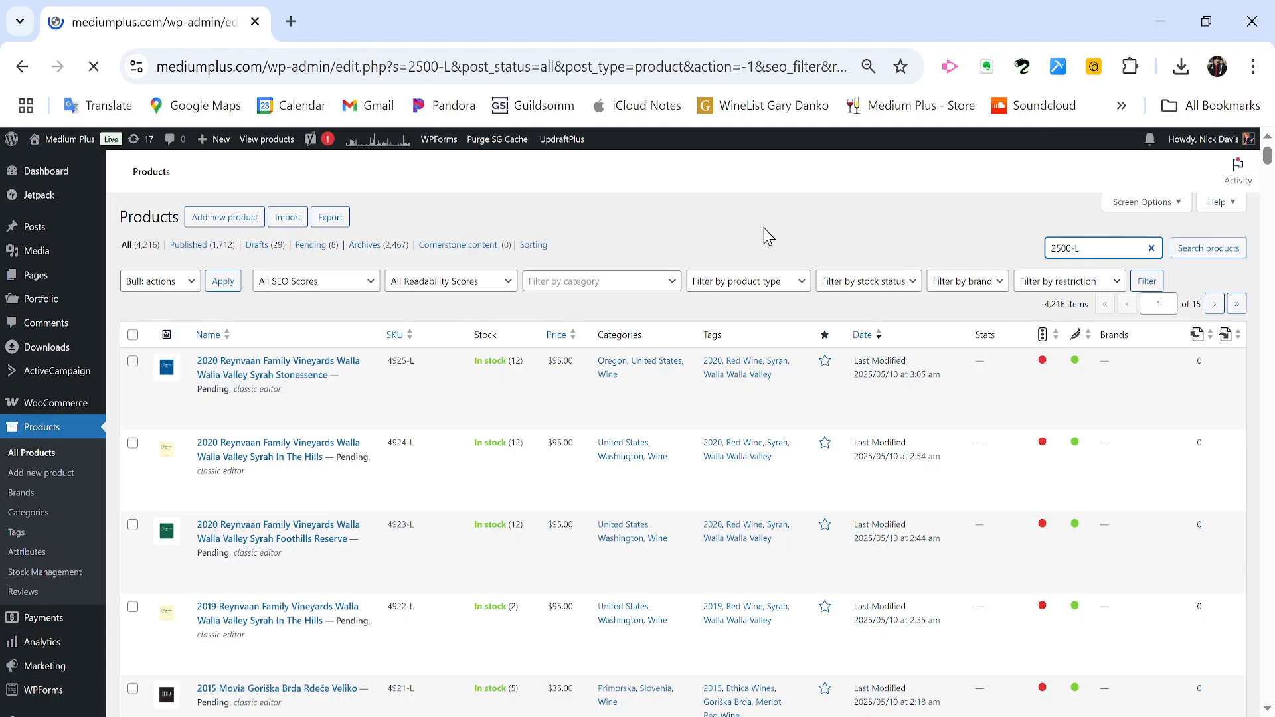
mouse_move(288, 377)
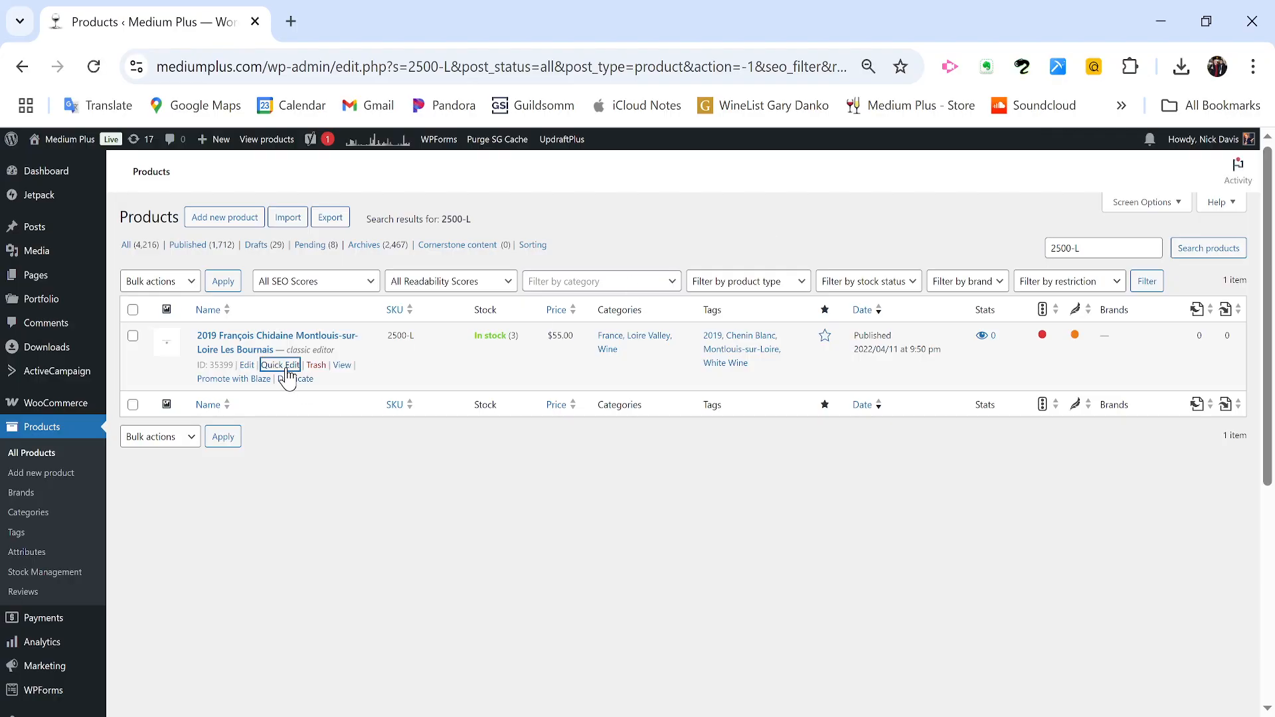
Step: Quick-edit the 2019 François Chidaine Montlouis-sur-Loire Les Bournais, highlight its stock quantity and update the product without changing the value
click(280, 366)
scroll(495, 468, down, 4)
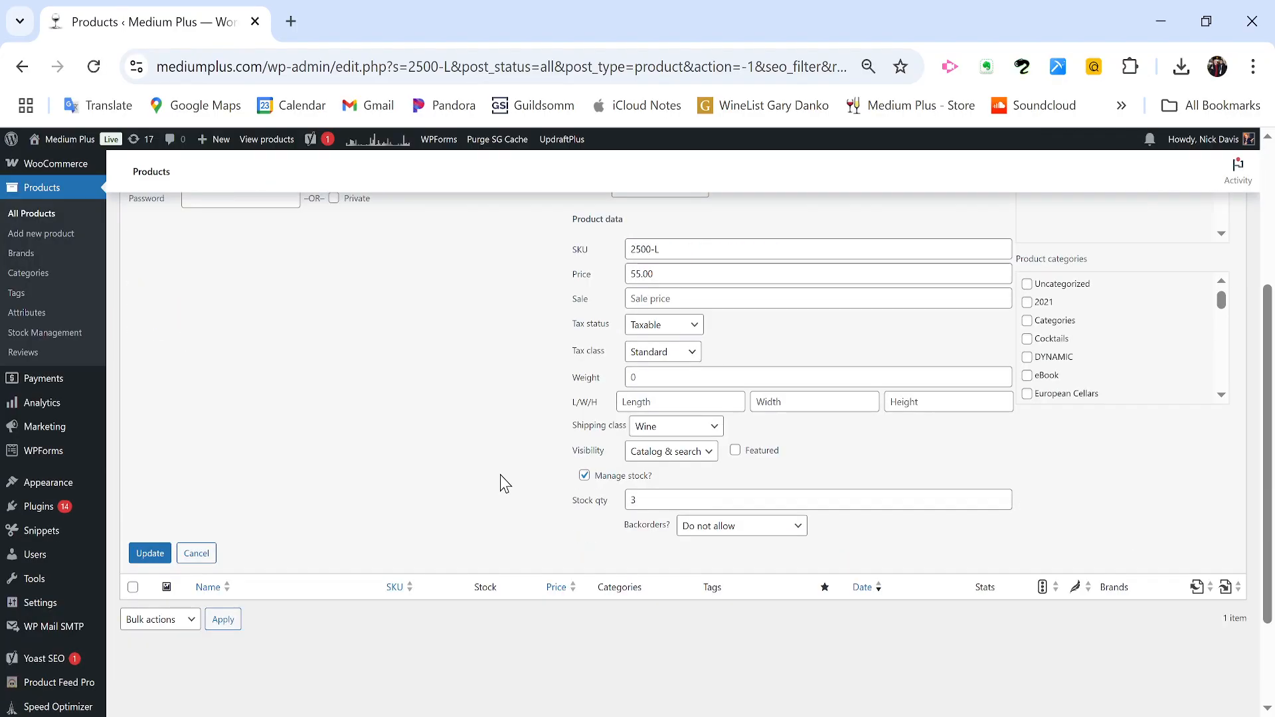
drag(656, 501, 578, 505)
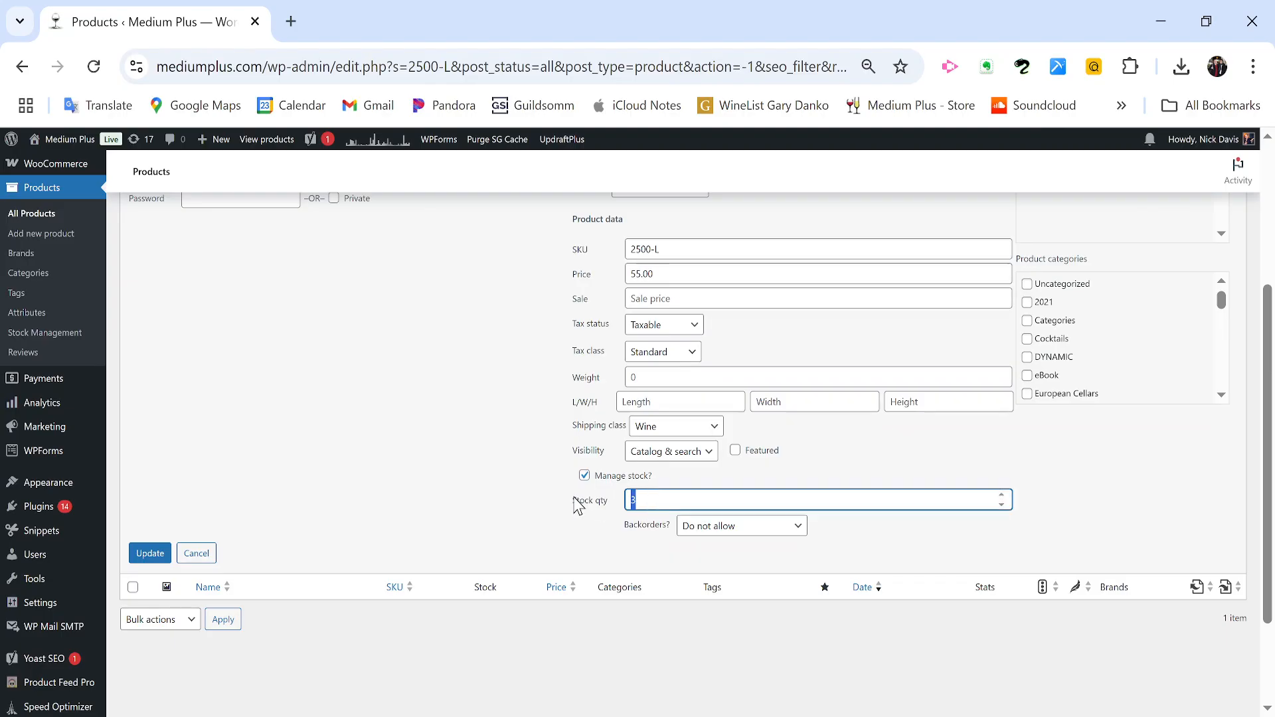
scroll(578, 505, up, 2)
scroll(578, 505, down, 3)
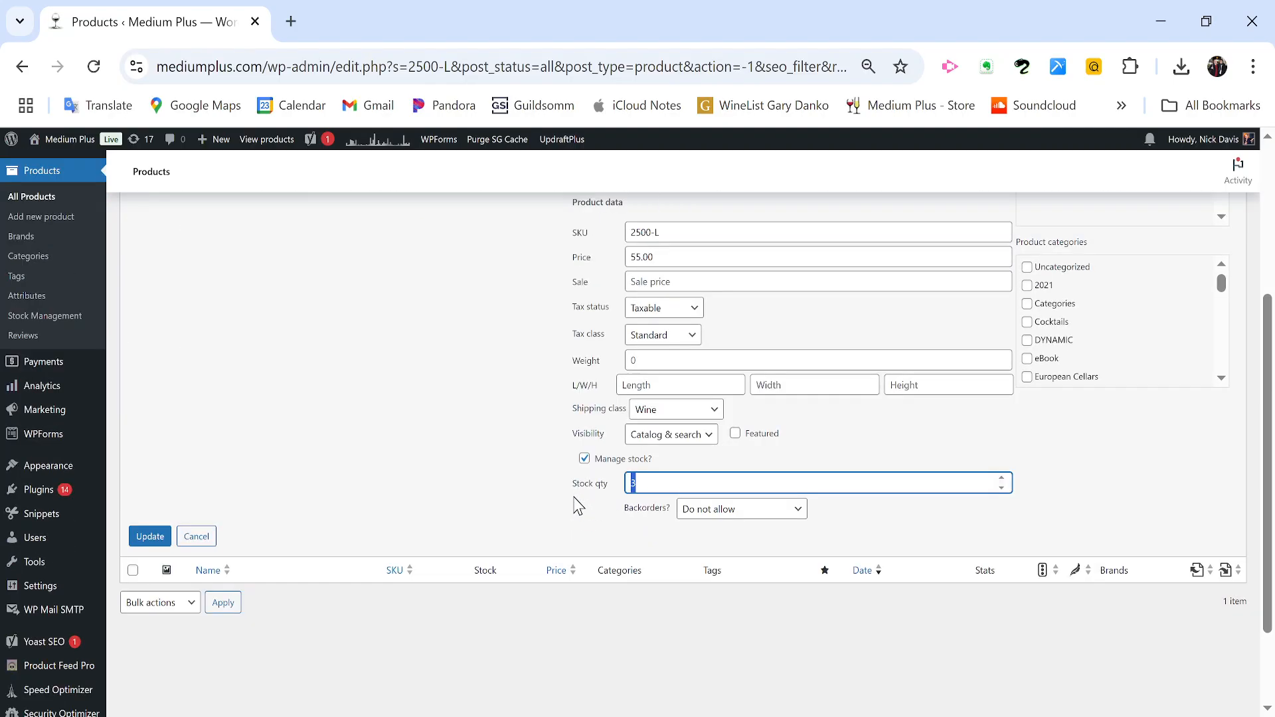
click(163, 537)
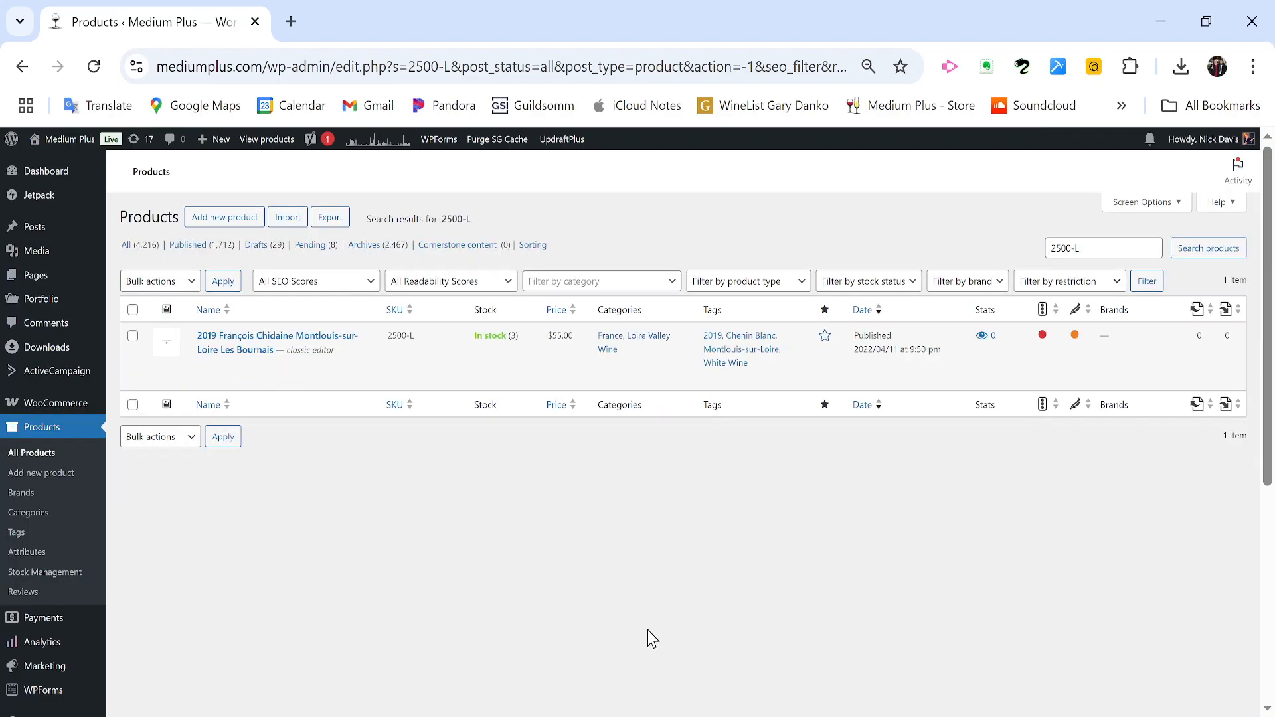
Step: Return to the store's Stock Management page and show its column and pagination options
mouse_move(243, 375)
triple_click(1106, 250)
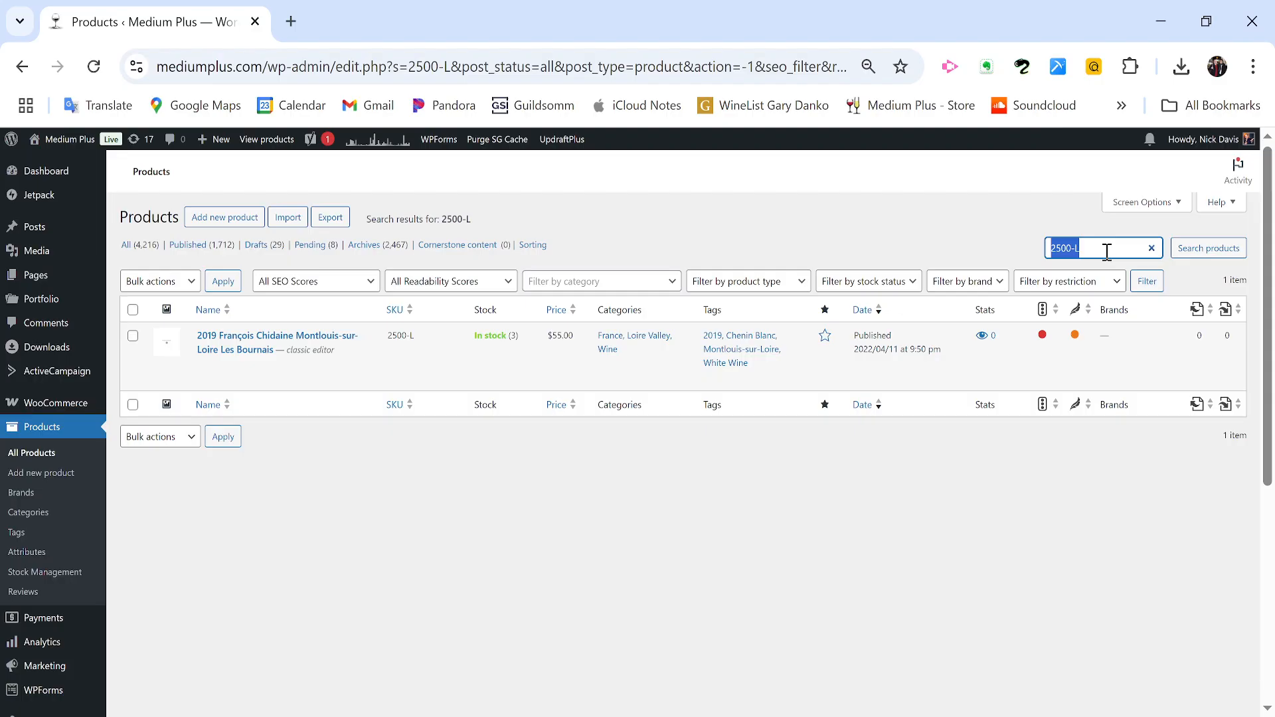
click(52, 572)
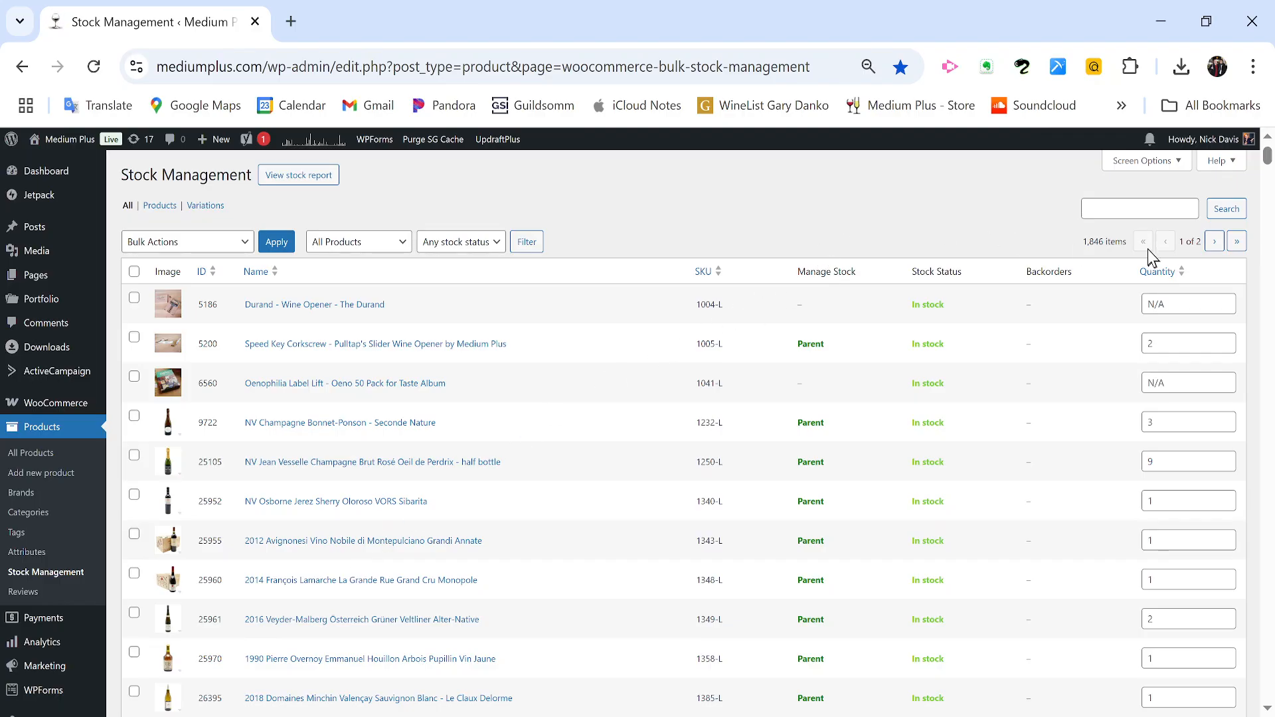
click(1167, 162)
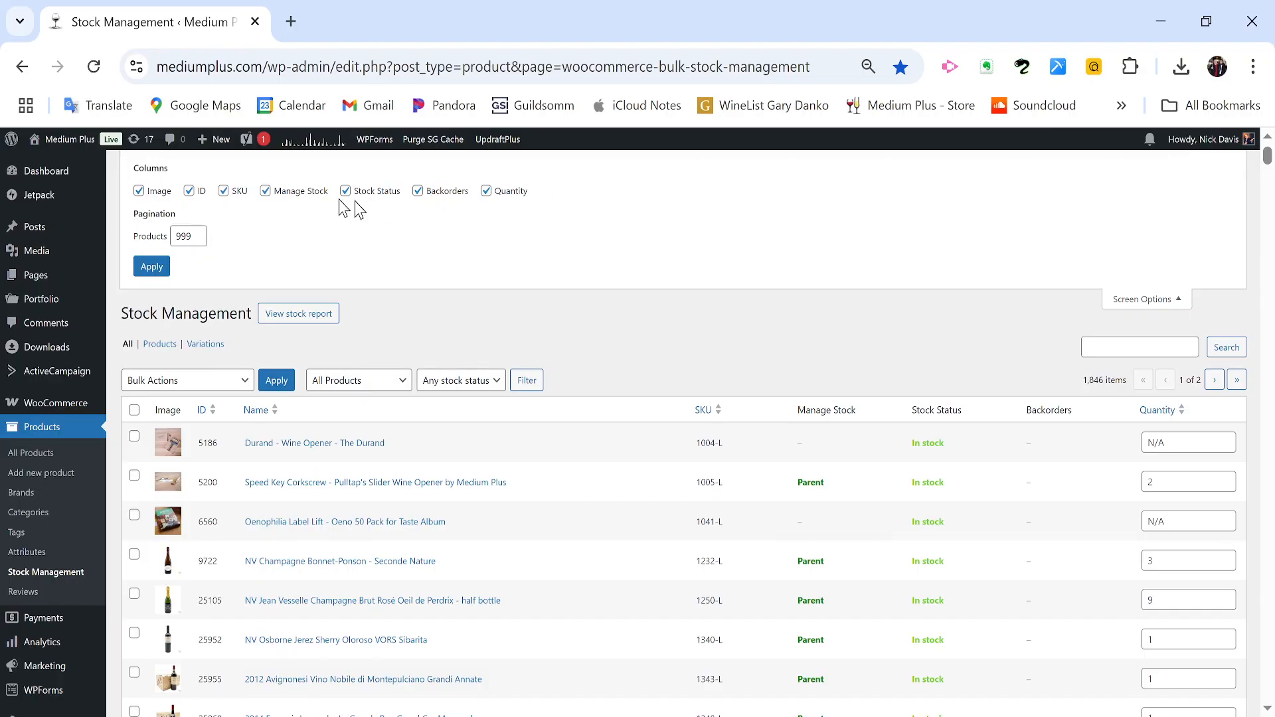
Step: Examine the Products pagination setting and hide the Stock Management page's screen options
double_click(147, 243)
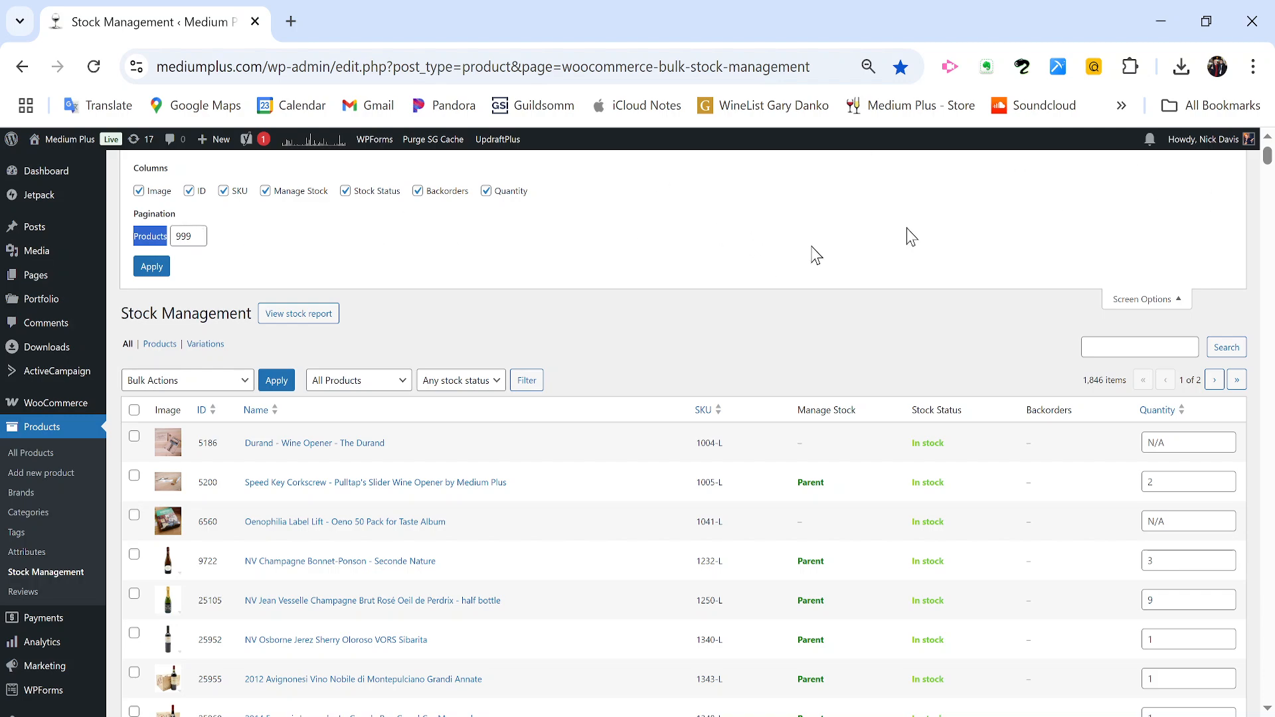
click(1144, 300)
click(990, 198)
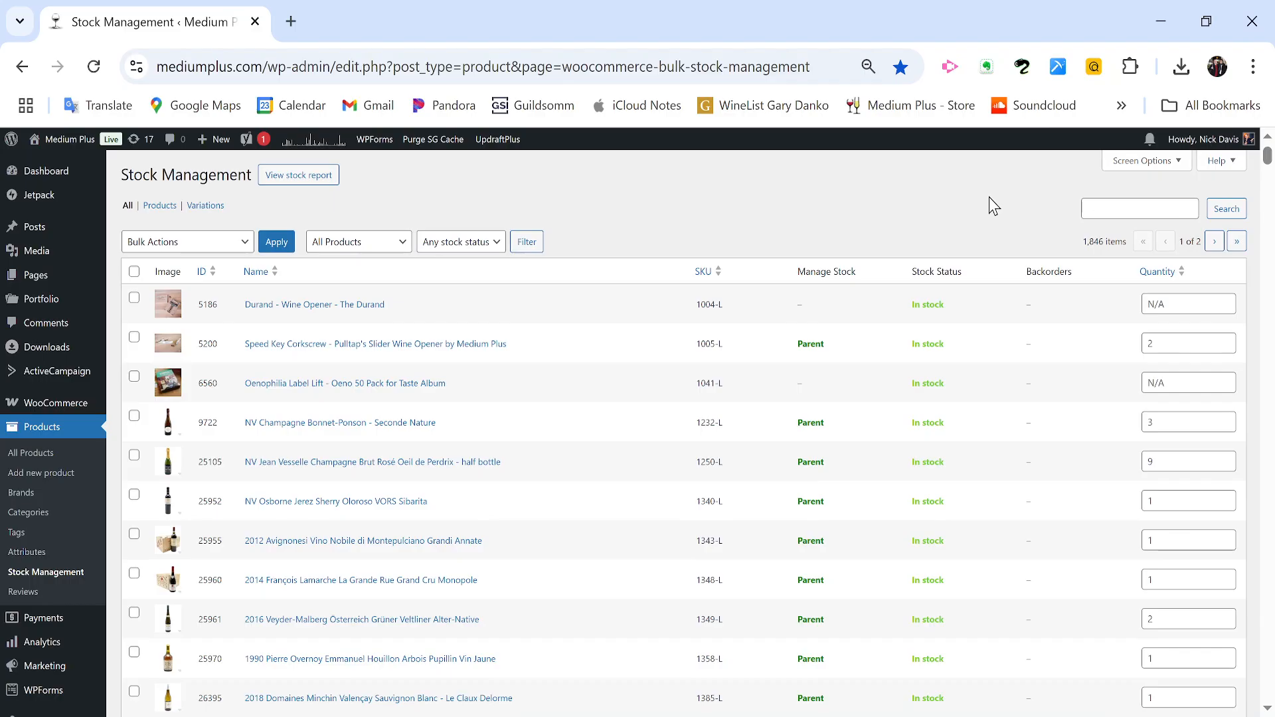
Step: Open page 2 of the stock list in a second browser tab and return to page 1
triple_click(1098, 242)
click(1083, 249)
middle_click(1216, 243)
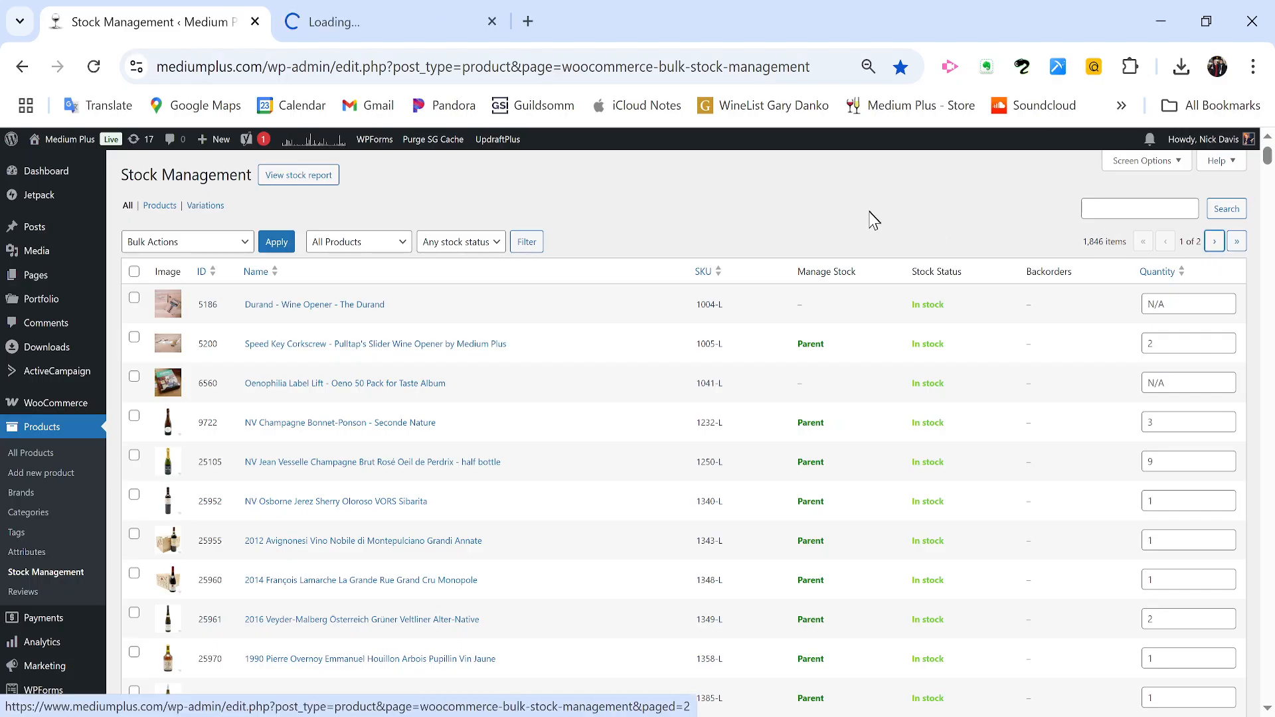
click(367, 24)
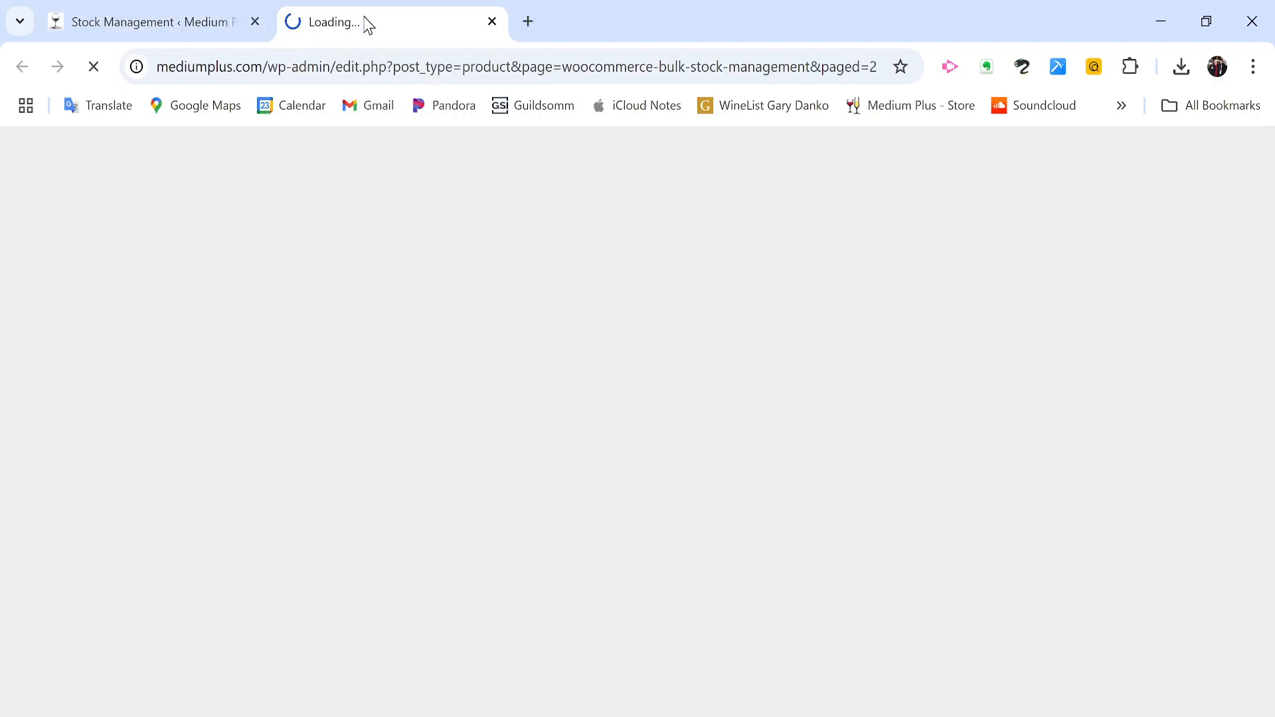
click(219, 12)
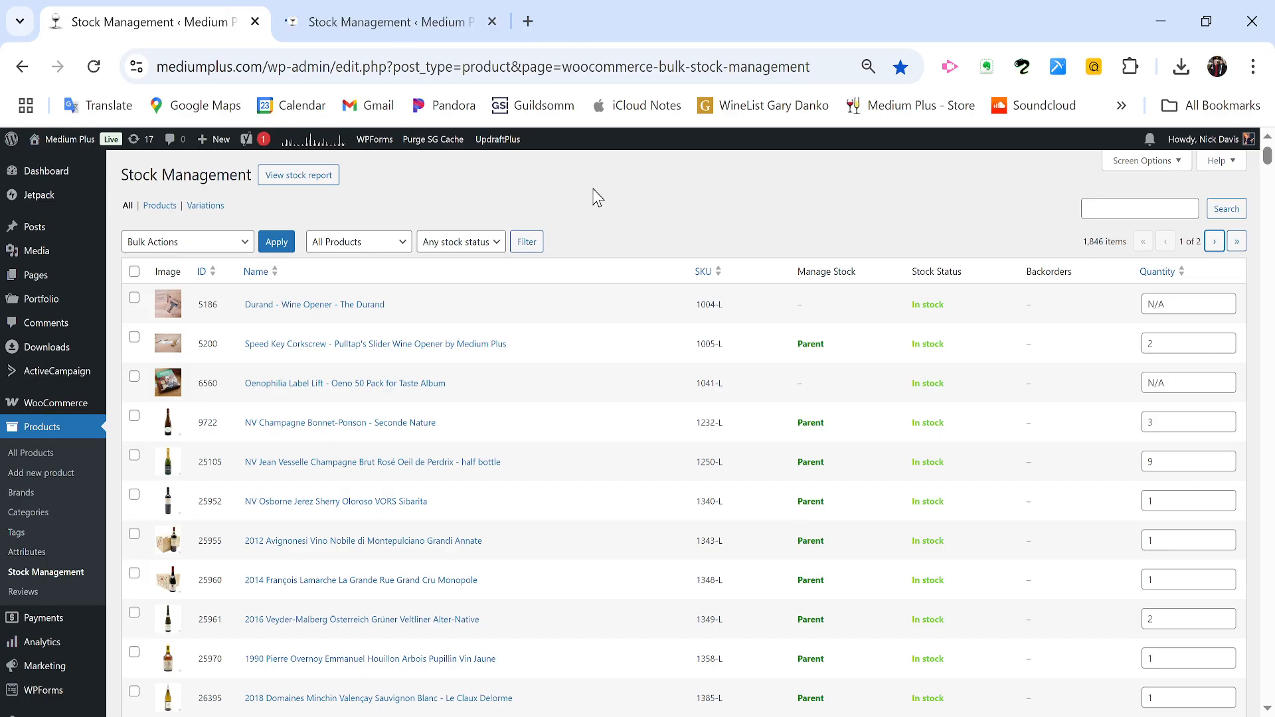
click(337, 12)
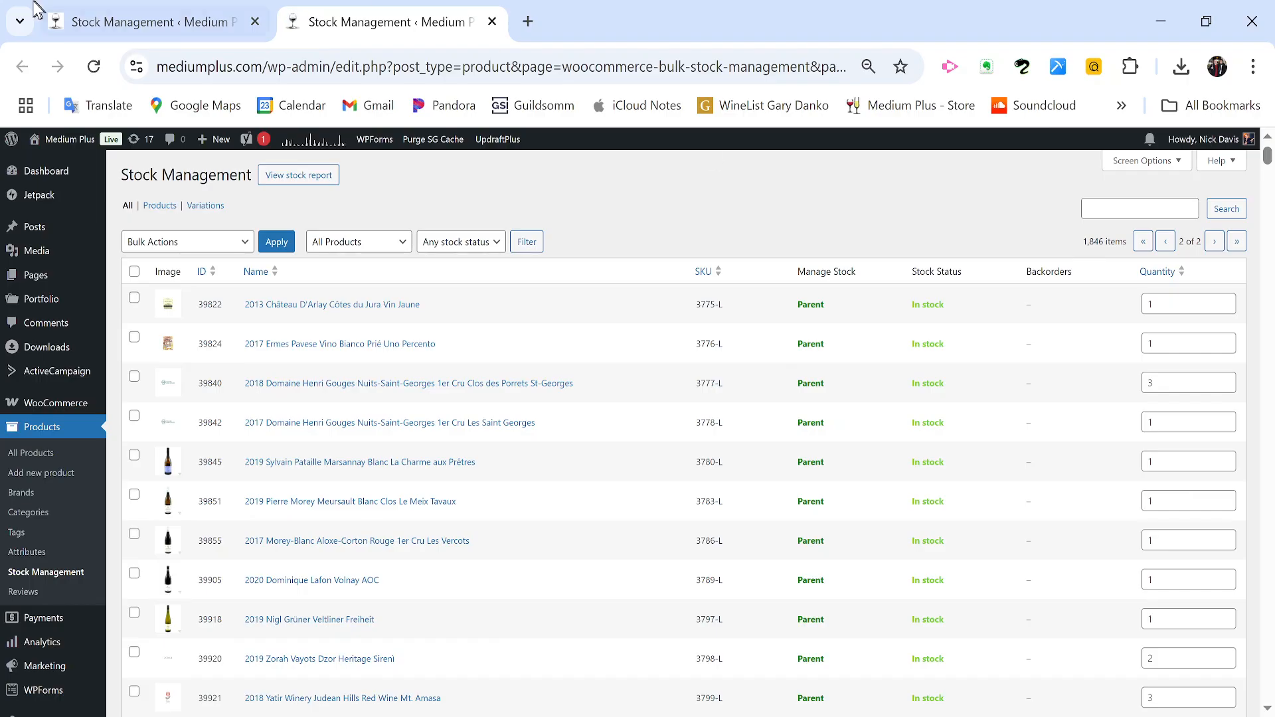
click(133, 15)
click(424, 13)
click(135, 5)
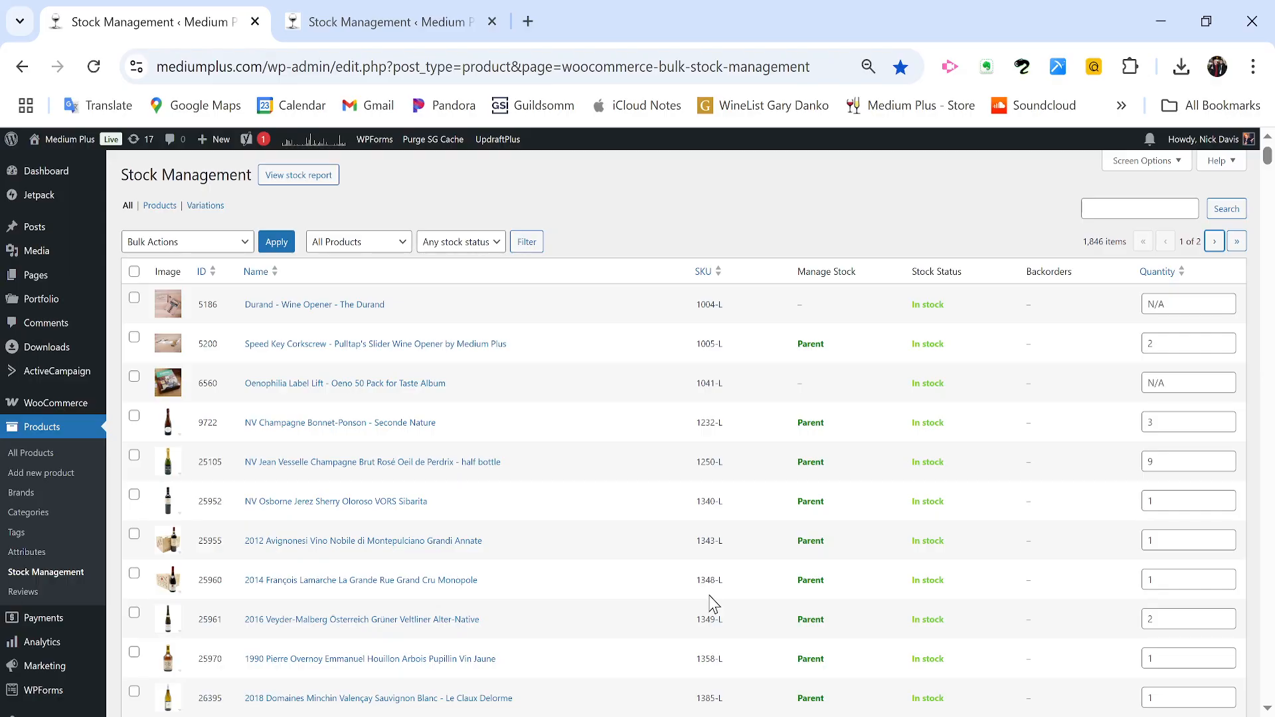
Step: Switch to the Vine Archive P&L 2025 spreadsheet and copy SKU 2500-L from cell Q2
key(alt+Tab)
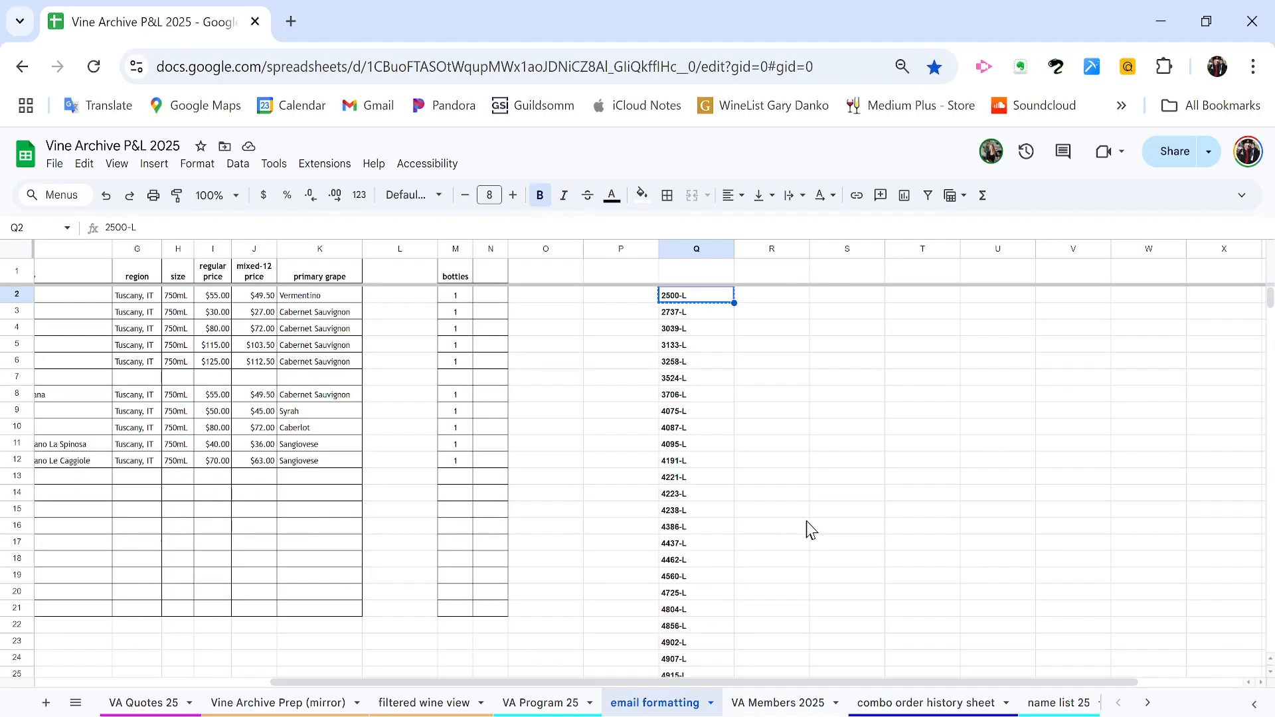
key(shift+Down)
key(ctrl+shift+Down)
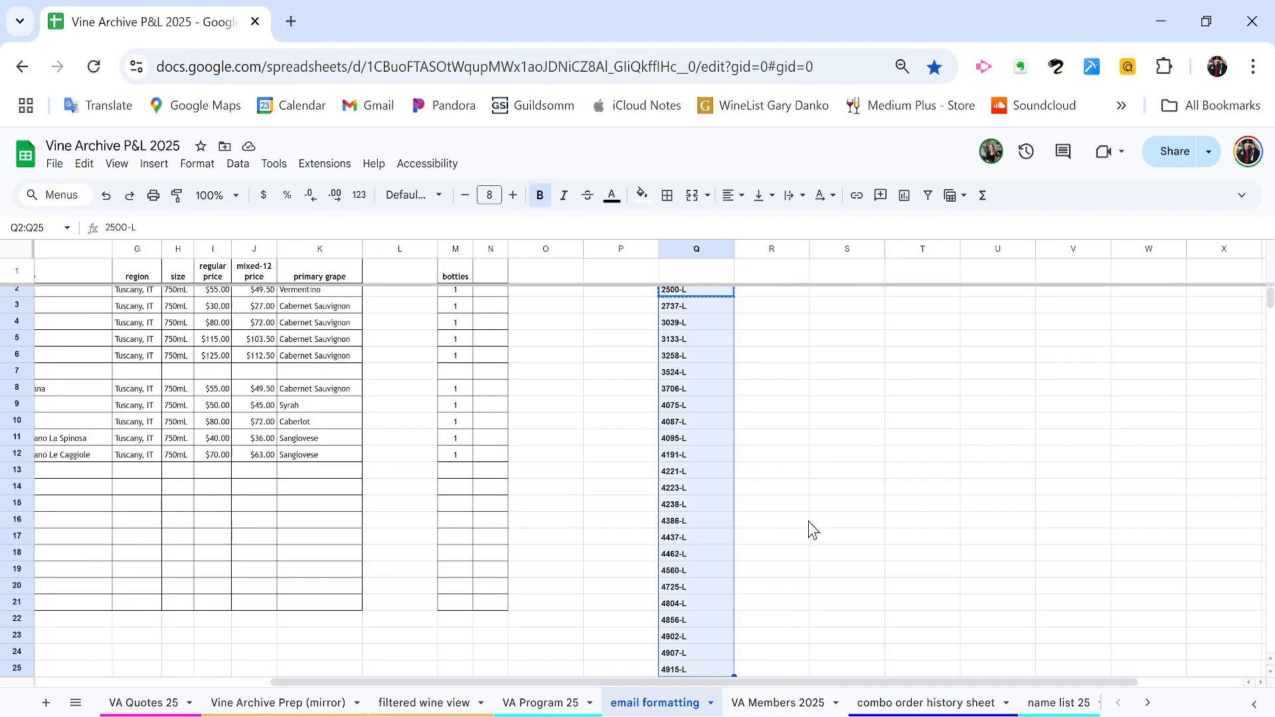
key(ctrl+shift+Up)
key(shift+Down)
key(shift+Up)
key(shift+Up)
key(ctrl+c)
key(shift+Down)
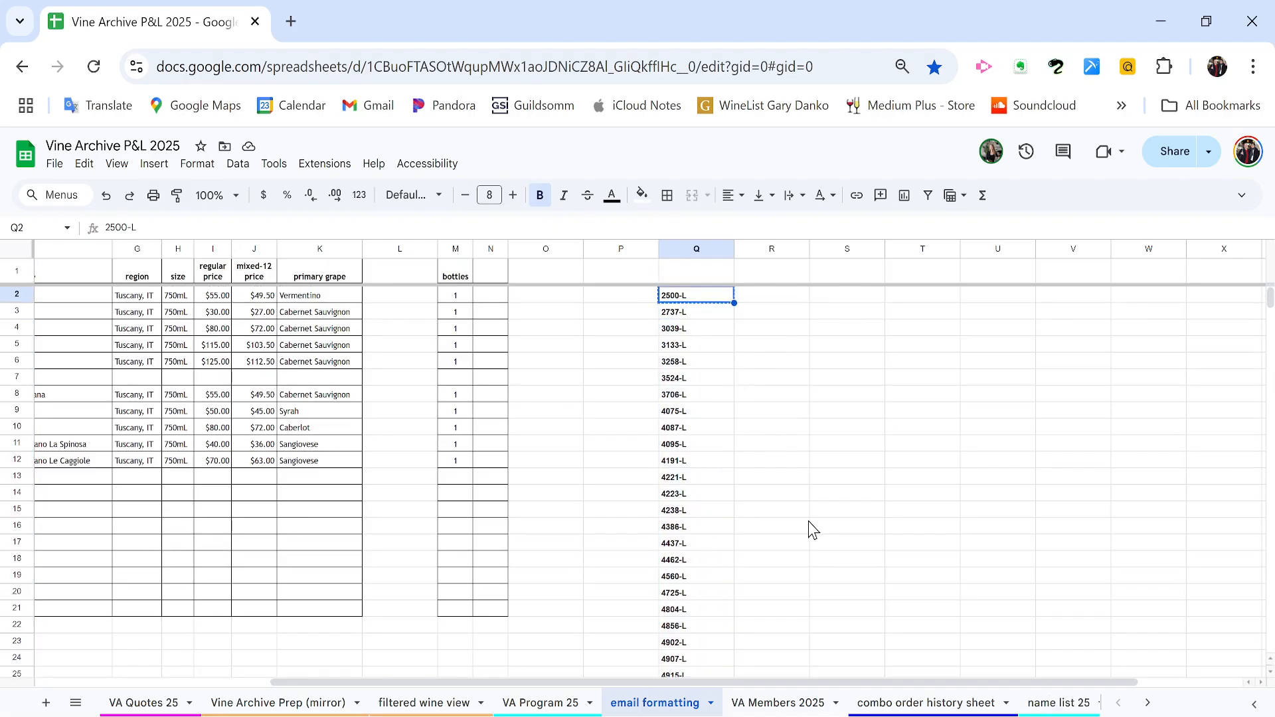
key(Right)
key(Left)
Step: Find SKU 2500-L on page 1 of the store's stock list and set its quantity to 2
key(alt+Tab)
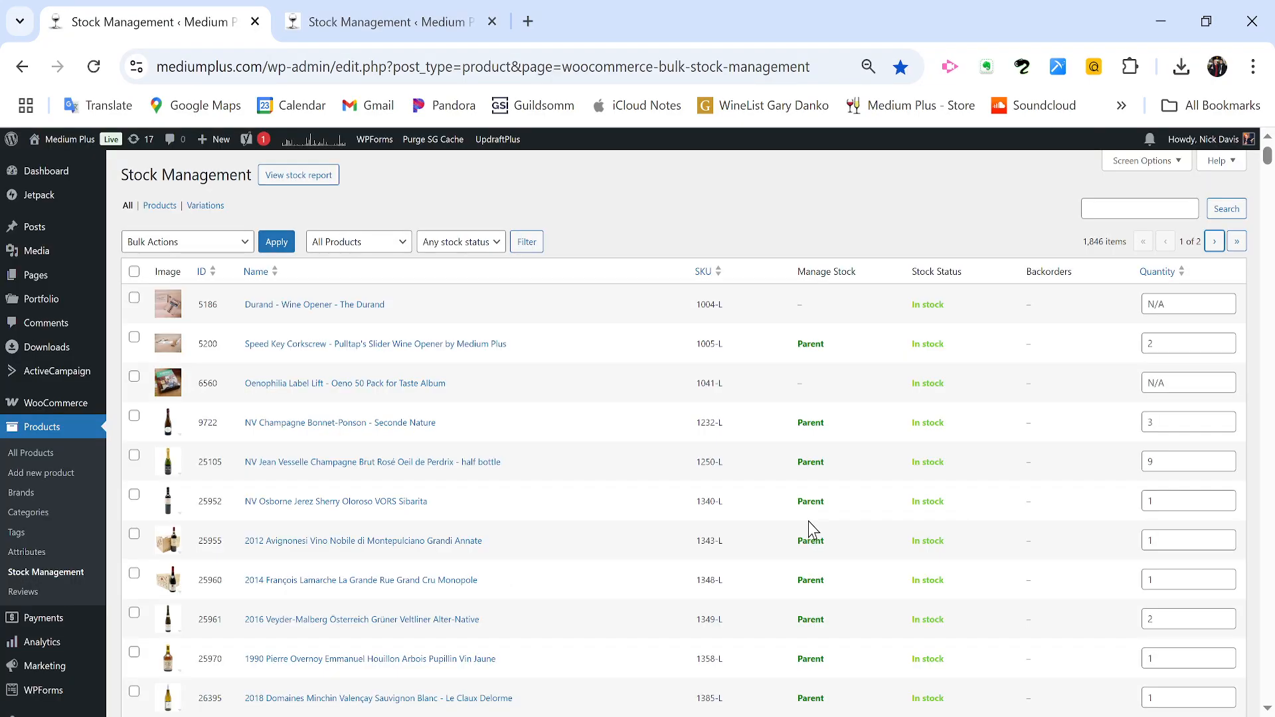
key(ctrl+f)
key(ctrl+v)
click(1202, 430)
key(Tab)
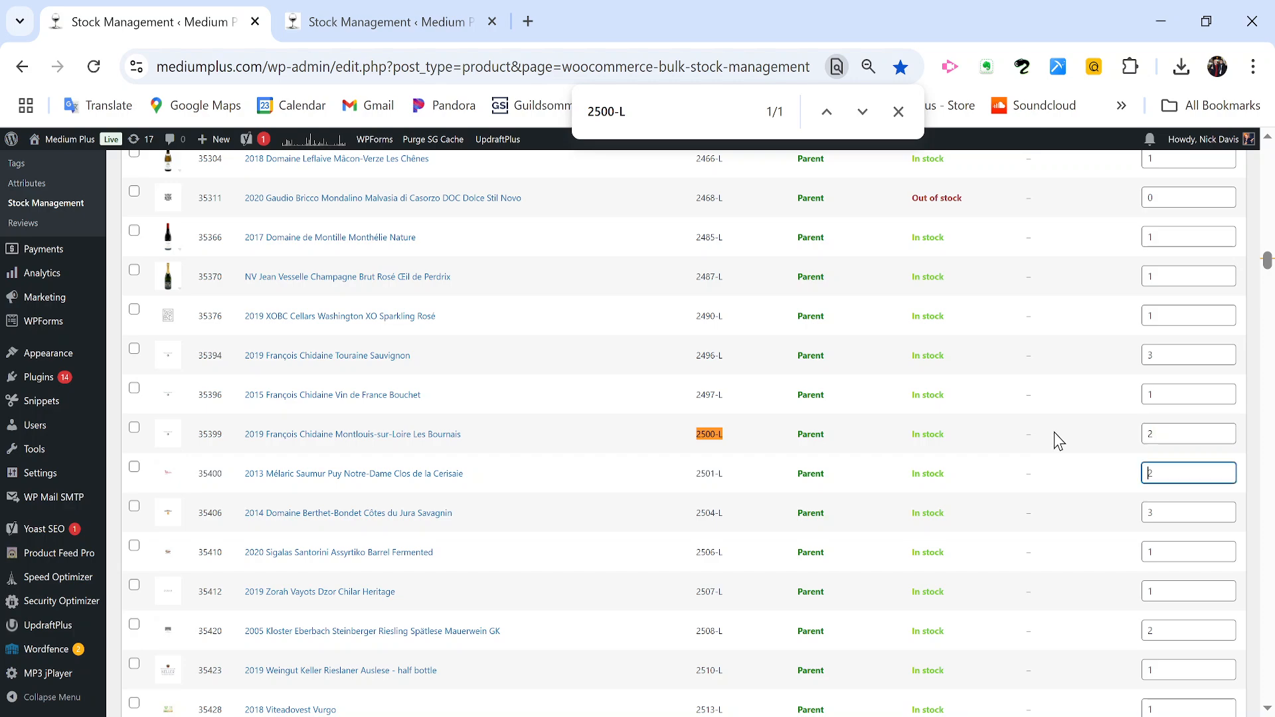
Step: After clearing 2500-L from the spreadsheet, look up SKU 2737-L in the stock list and set its quantity to 3
key(alt+Tab)
key(Delete)
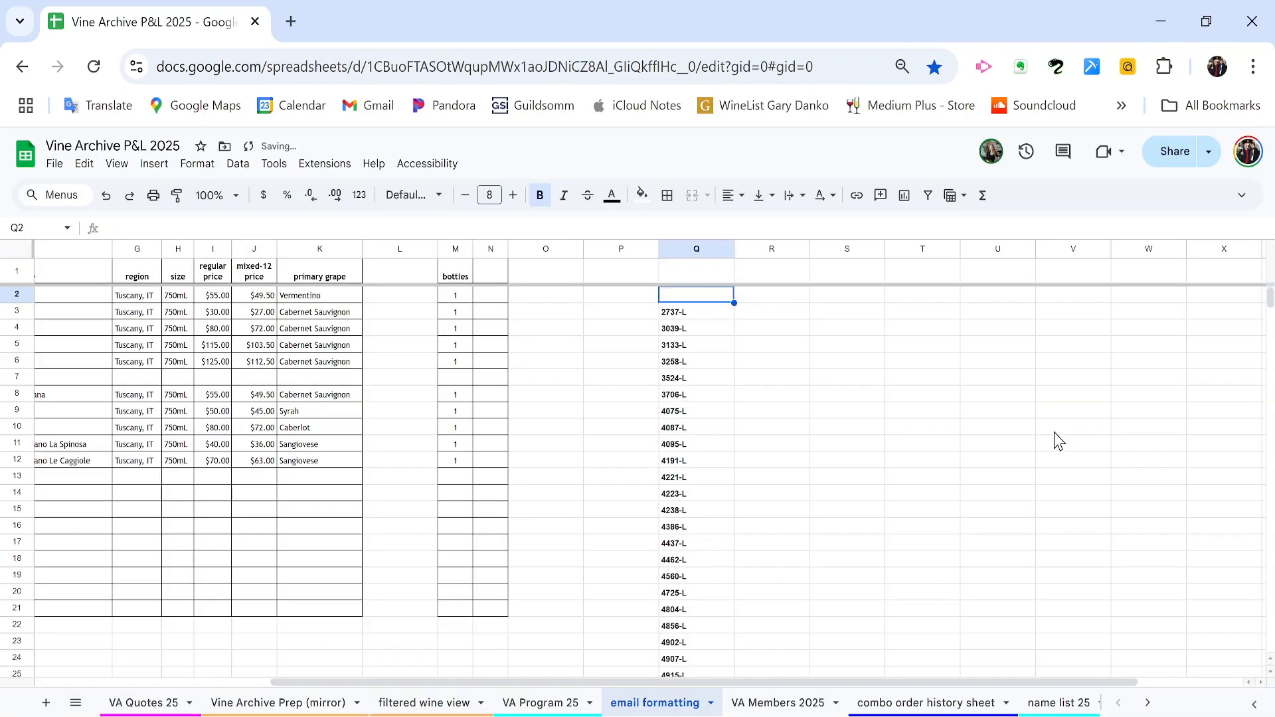
key(Down)
key(ctrl+c)
key(alt+Tab)
key(ctrl+f)
key(ctrl+v)
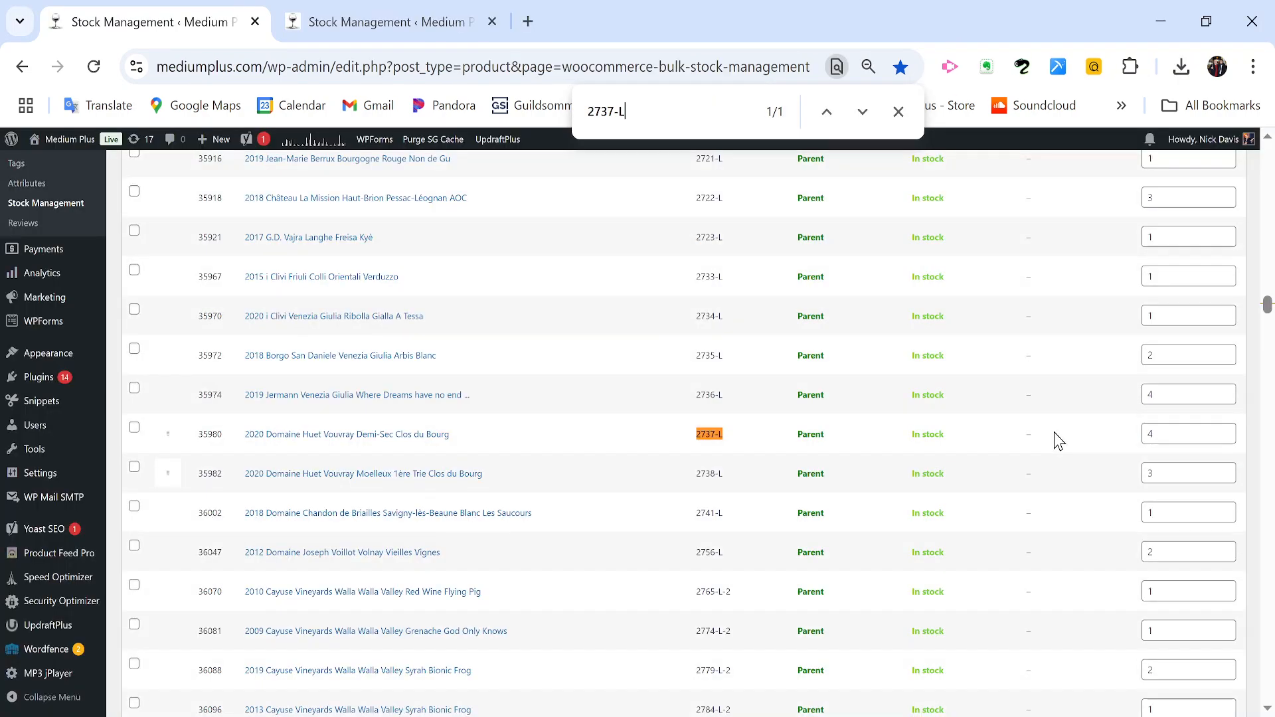
click(1162, 441)
key(BackSpace)
text(3)
key(Tab)
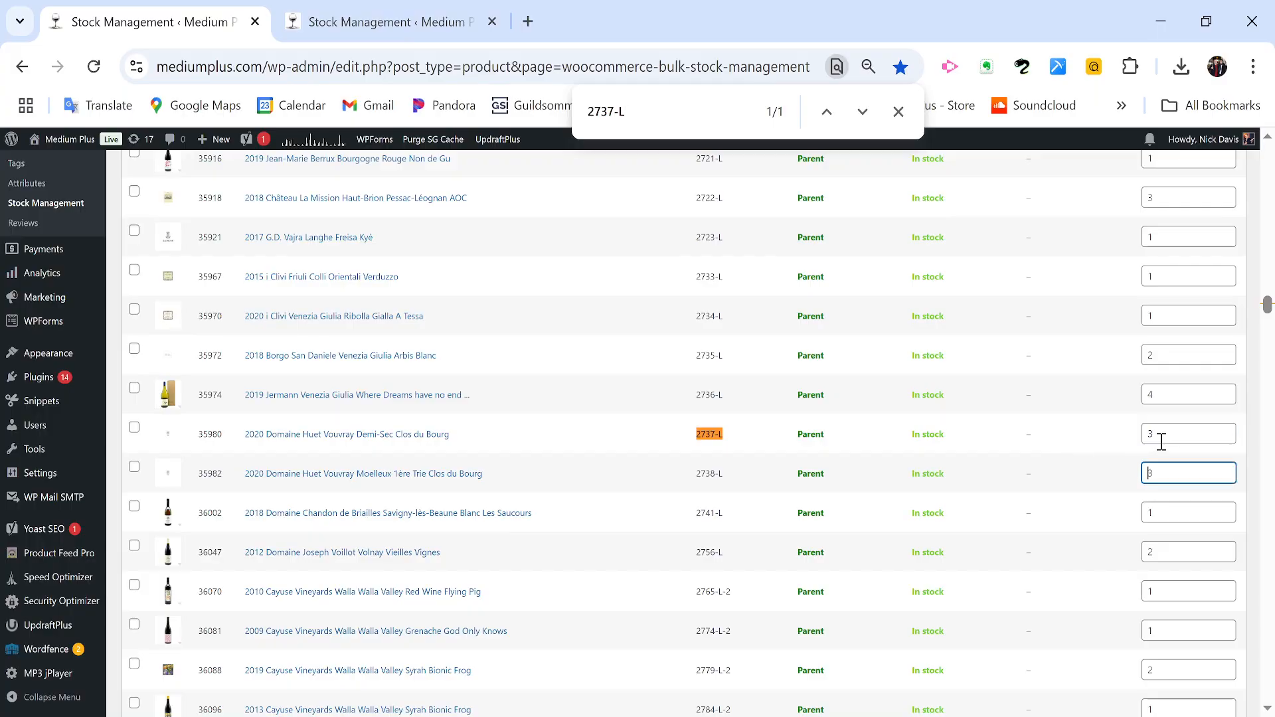
Step: After clearing 2737-L from the spreadsheet, look up SKU 3039-L in the stock list and set its quantity to 0
key(alt+Tab)
key(Down)
key(ctrl+c)
key(alt+Tab)
key(ctrl+f)
key(ctrl+v)
click(1162, 441)
key(BackSpace)
text(0)
key(Tab)
Step: After clearing 3039-L from the spreadsheet, look up SKU 3133-L and update the stock quantity of the 2020 Livio Felluga Collio Pinot Grigio
key(alt+Tab)
key(Down)
key(ctrl+c)
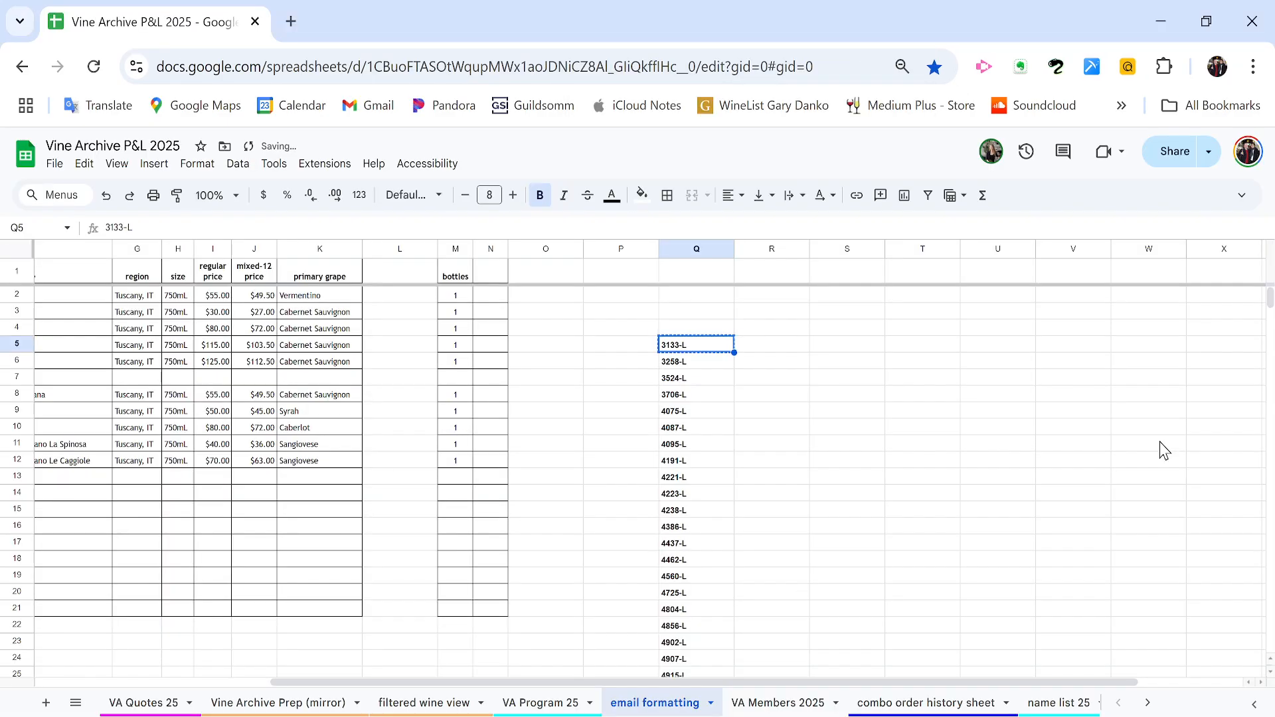
key(alt+Tab)
key(ctrl+f)
key(ctrl+v)
click(1161, 441)
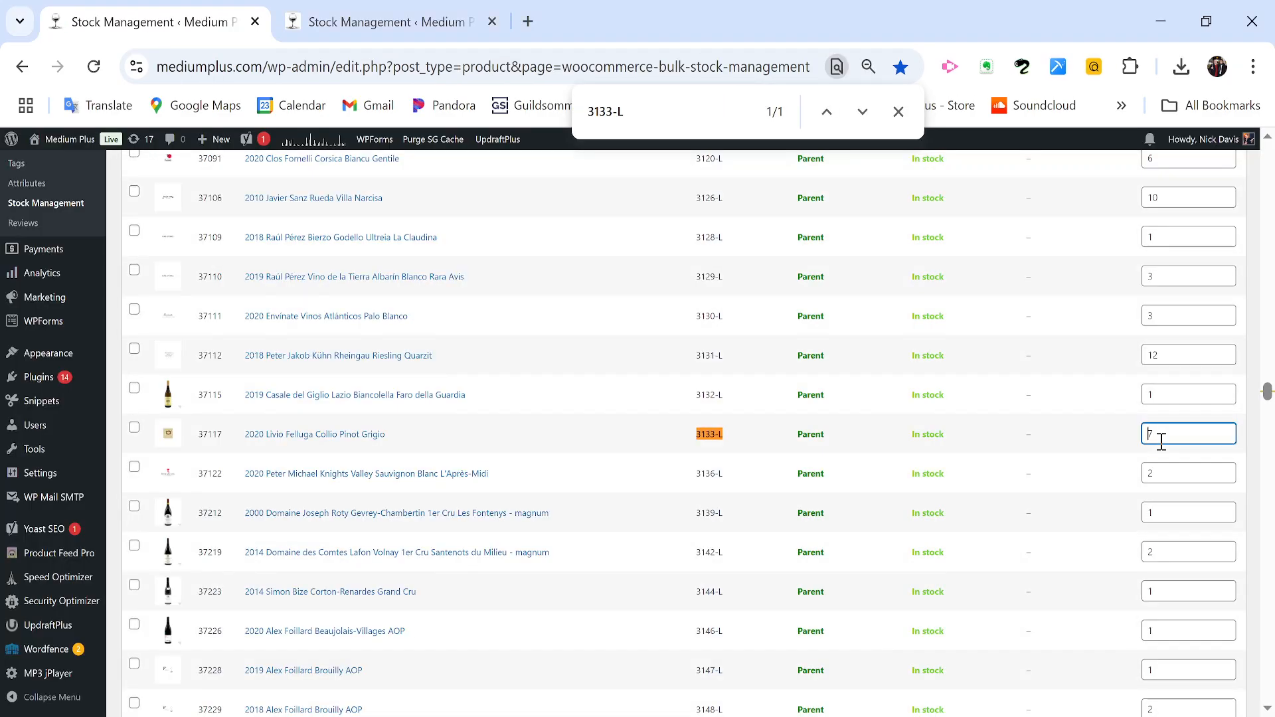
key(Tab)
Step: After clearing 3133-L from the spreadsheet, look up SKU 3258-L in the stock list and update its quantity
key(alt+Tab)
key(Down)
key(ctrl+c)
key(alt+Tab)
key(ctrl+f)
key(ctrl+v)
click(1161, 441)
key(Tab)
Step: After clearing 3258-L from the spreadsheet, look up SKU 3524-L in the stock list and set its quantity to 2
key(alt+Tab)
key(Down)
key(ctrl+c)
key(alt+Tab)
key(ctrl+f)
key(ctrl+v)
click(1162, 441)
text(2)
key(Tab)
Step: After clearing 3524-L from the spreadsheet, look up SKU 3706-L in the stock list and set its quantity to 0
key(alt+Tab)
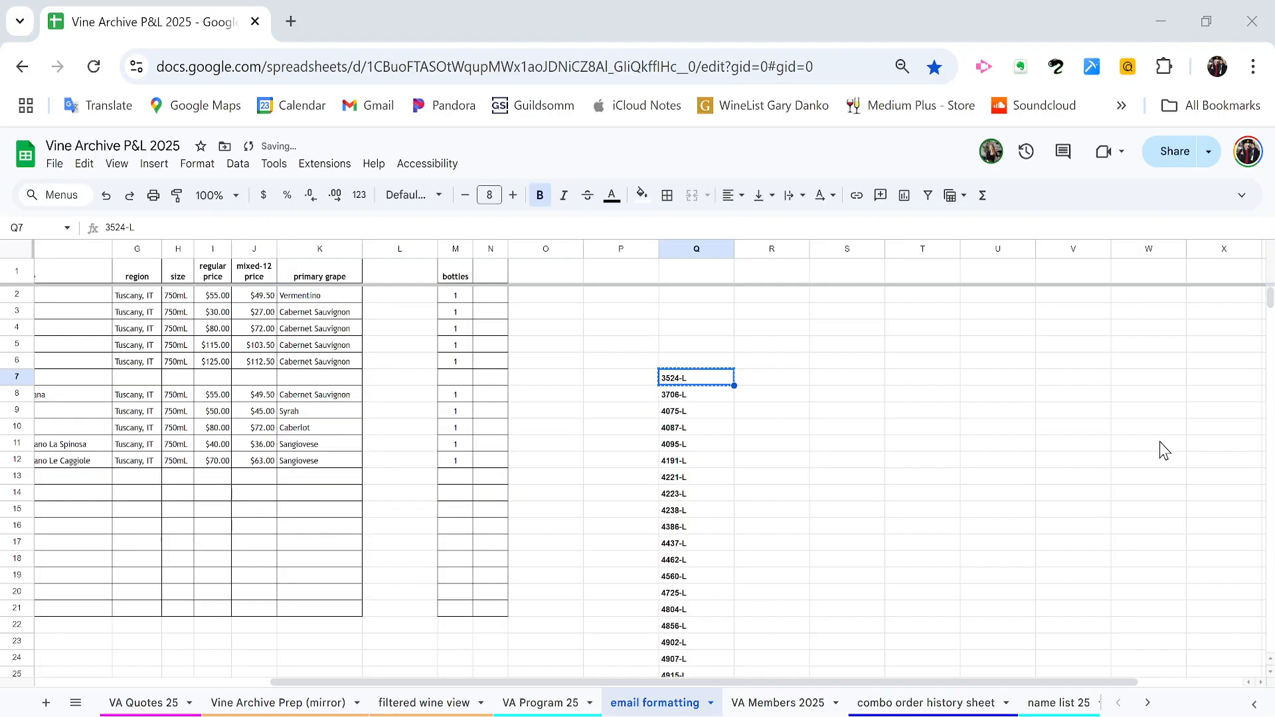
key(Down)
key(ctrl+c)
key(alt+Tab)
key(ctrl+f)
key(ctrl+v)
click(1161, 441)
text(2)
key(Tab)
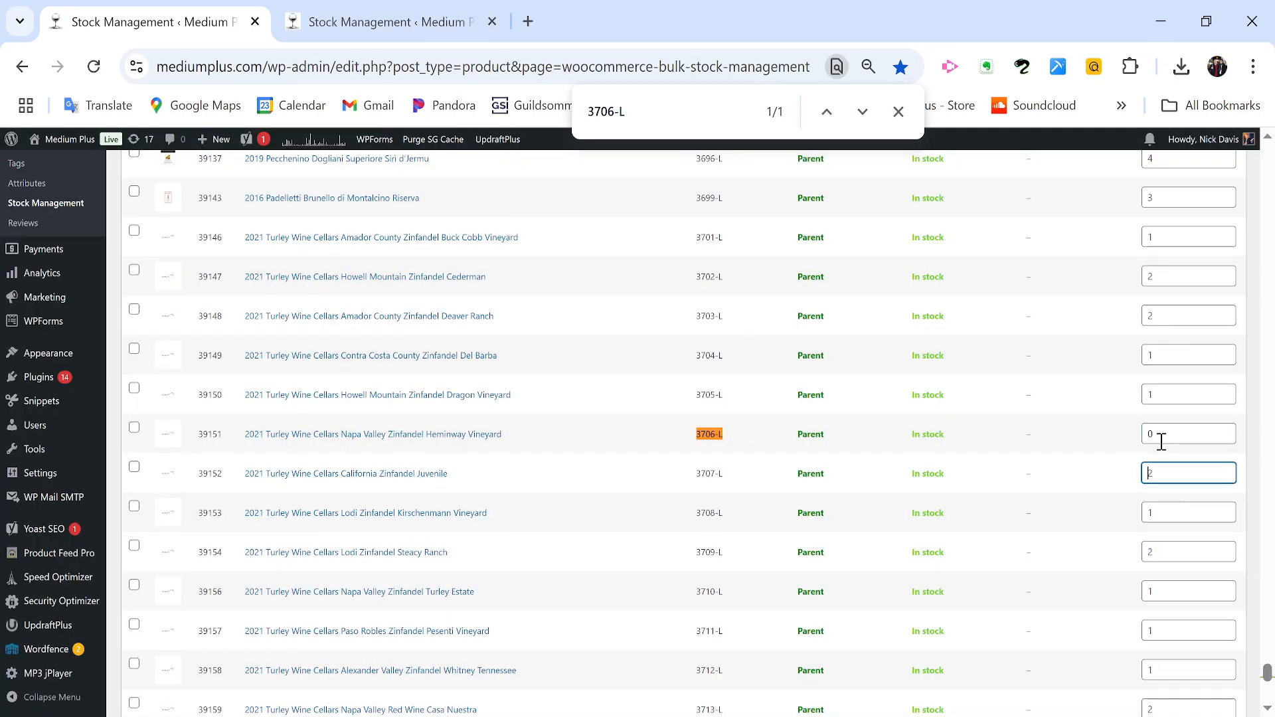
Step: Clear 3706-L from the spreadsheet, copy SKU 4075-L and search page 1 of the stock list for it
key(alt+Tab)
key(Down)
scroll(1160, 441, down, 2)
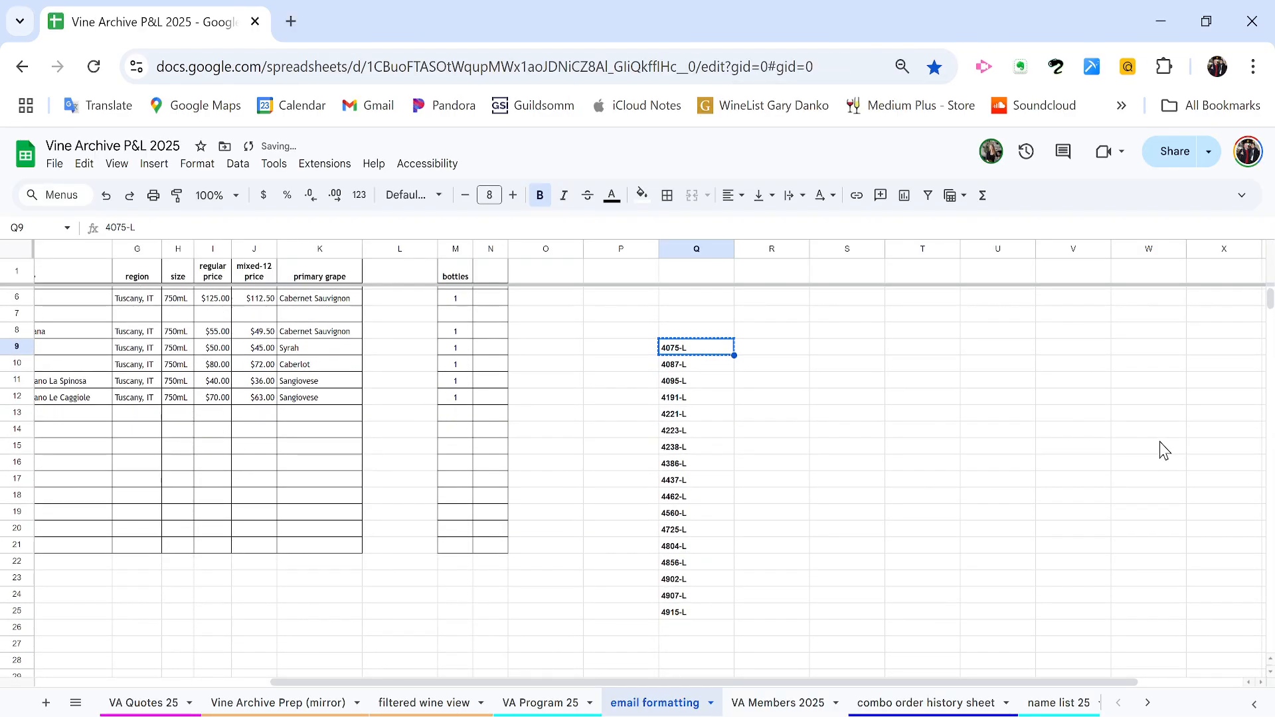
key(ctrl+c)
key(alt+Tab)
key(ctrl+f)
key(ctrl+v)
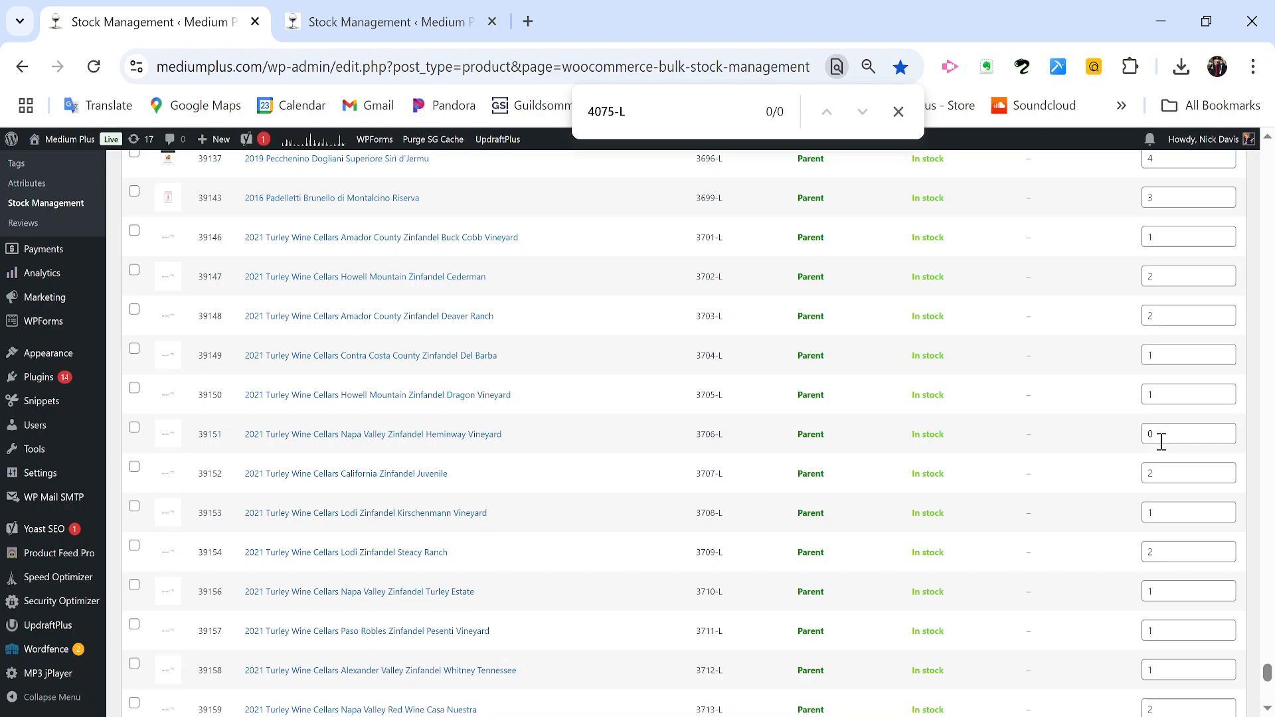
Step: Check the end of page 1, find SKU 4075-L on page 2 of the stock list and set its quantity to 2
scroll(963, 450, down, 10)
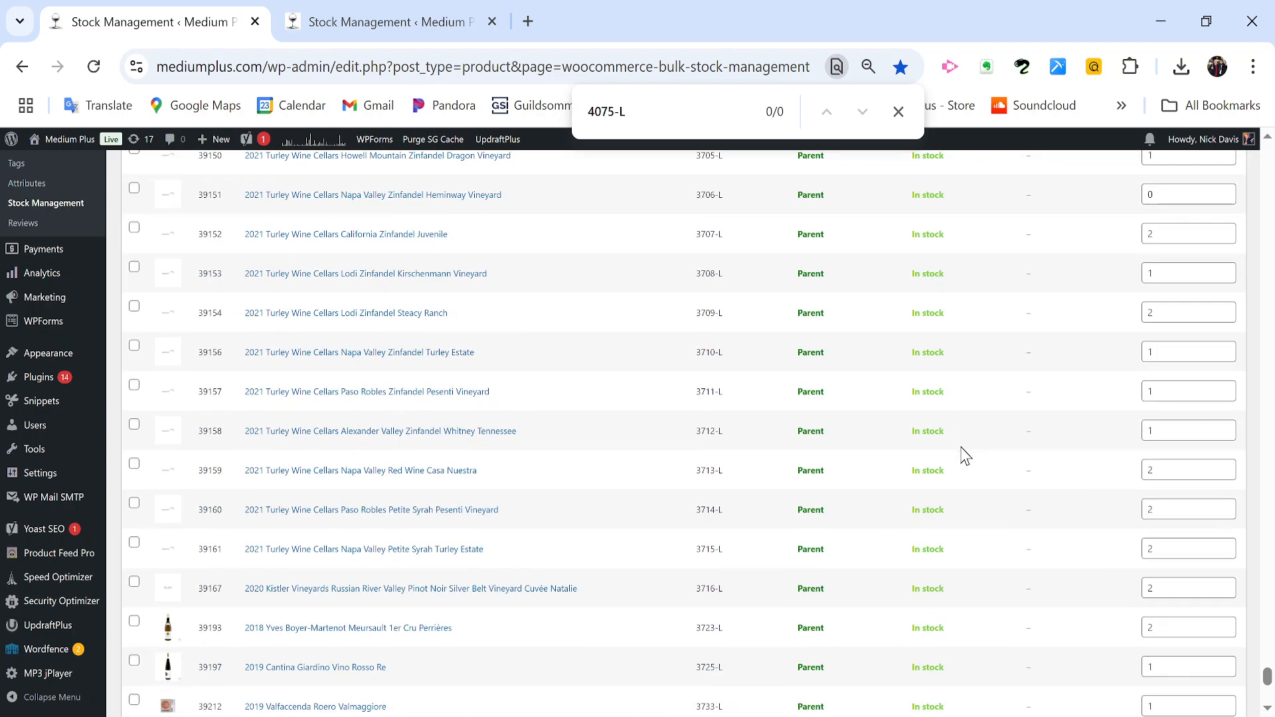
scroll(965, 456, down, 4)
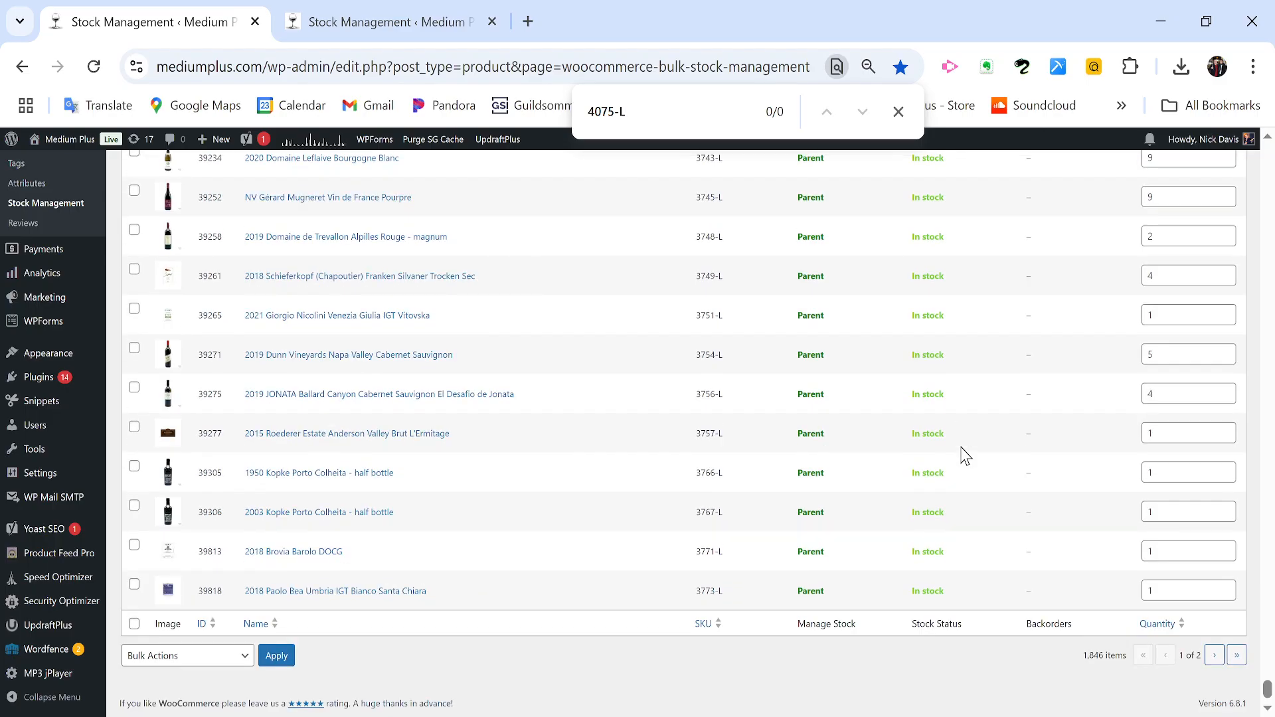
click(332, 13)
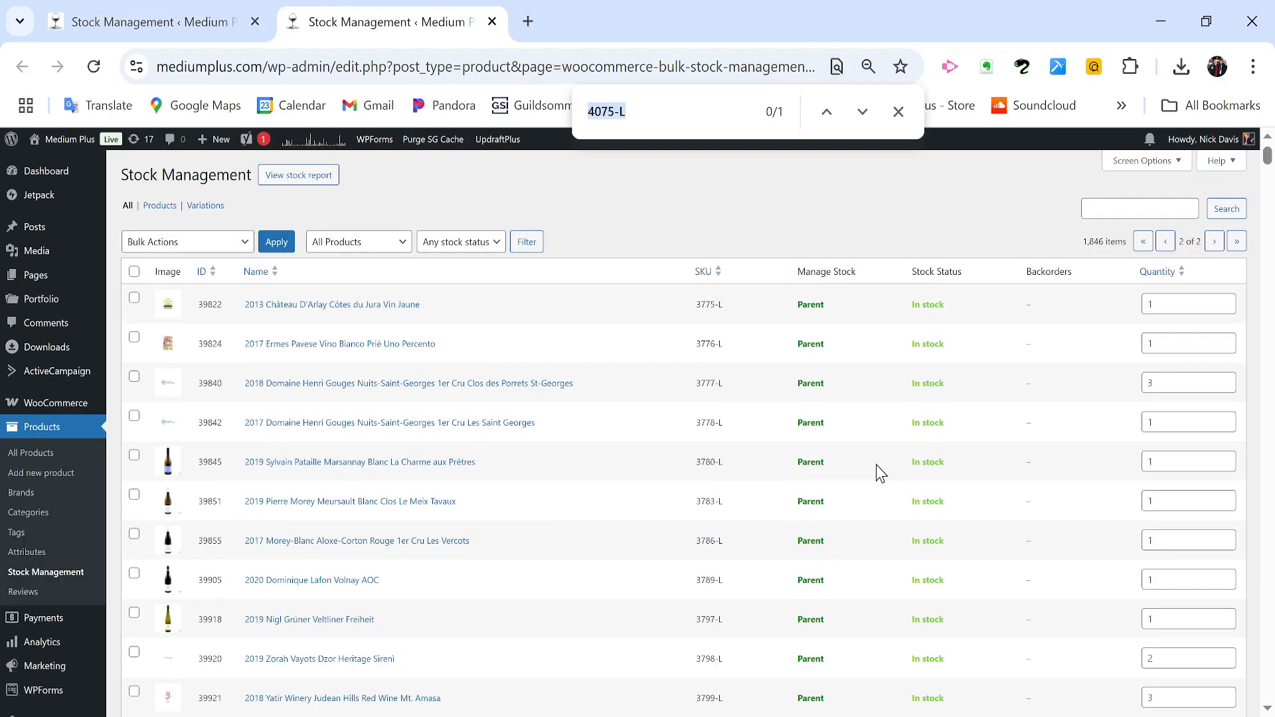
click(1168, 436)
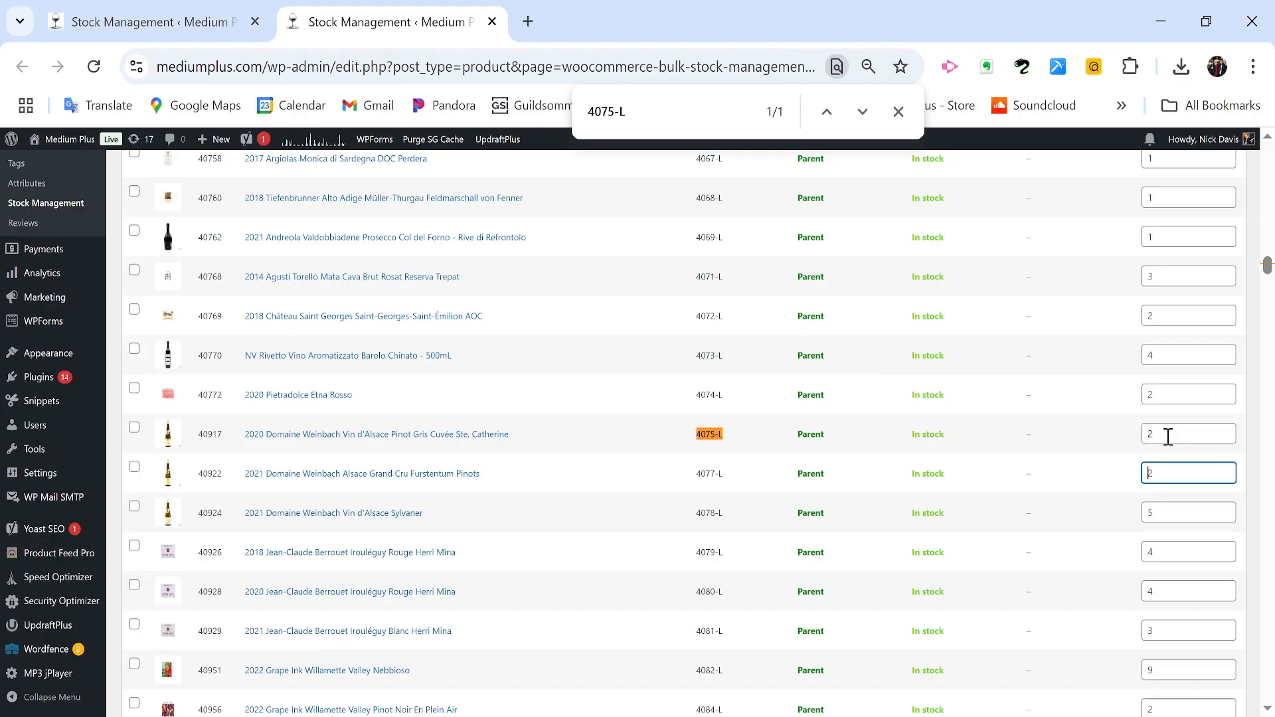
key(Tab)
Step: After clearing 4075-L from the spreadsheet, look up SKU 4087-L on page 2 of the stock list and update its quantity
key(alt+Tab)
key(Down)
key(ctrl+c)
key(alt+Tab)
key(ctrl+f)
key(ctrl+v)
click(1168, 436)
key(Tab)
Step: After clearing 4087-L from the spreadsheet, look up SKU 4095-L on page 2 of the stock list and update its quantity
key(alt+Tab)
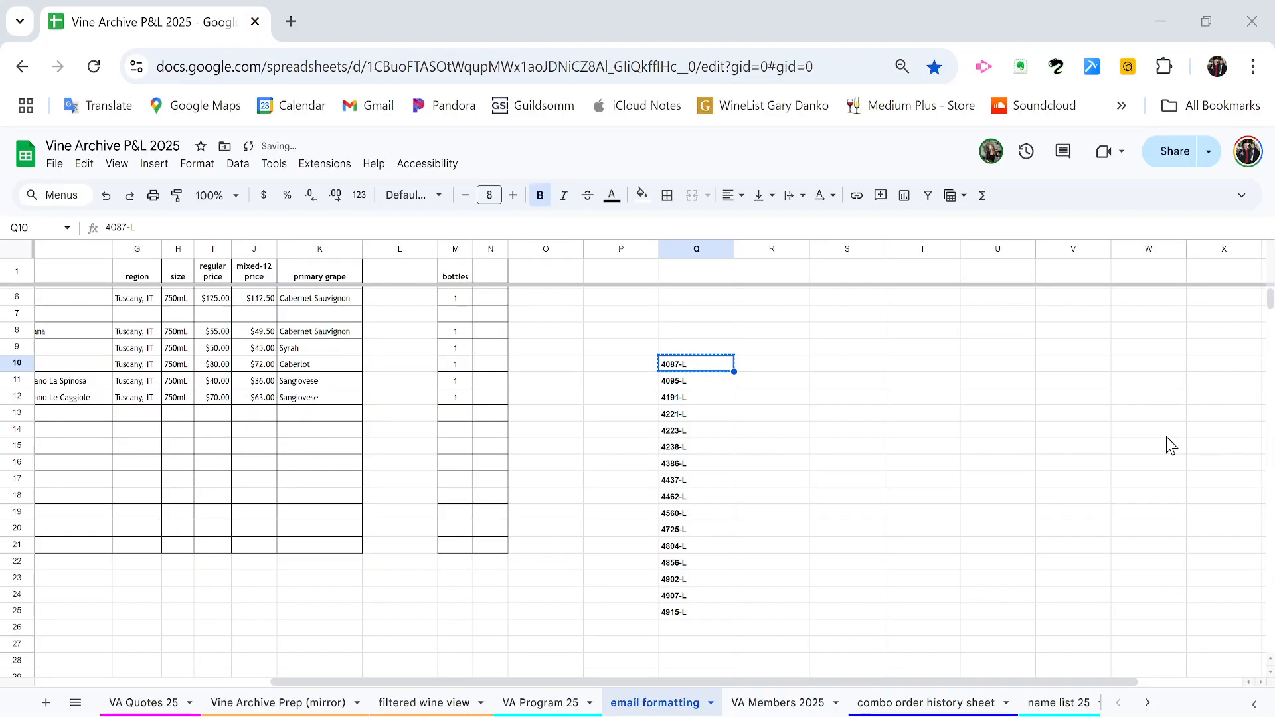
key(Down)
key(ctrl+c)
key(alt+Tab)
key(ctrl+f)
key(ctrl+v)
scroll(1163, 497, down, 2)
click(1179, 571)
key(Tab)
Step: After clearing 4095-L from the spreadsheet, look up SKU 4191-L on page 2 of the stock list and set its quantity to 0
key(alt+Tab)
key(Down)
key(ctrl+c)
key(alt+Tab)
key(ctrl+f)
key(ctrl+v)
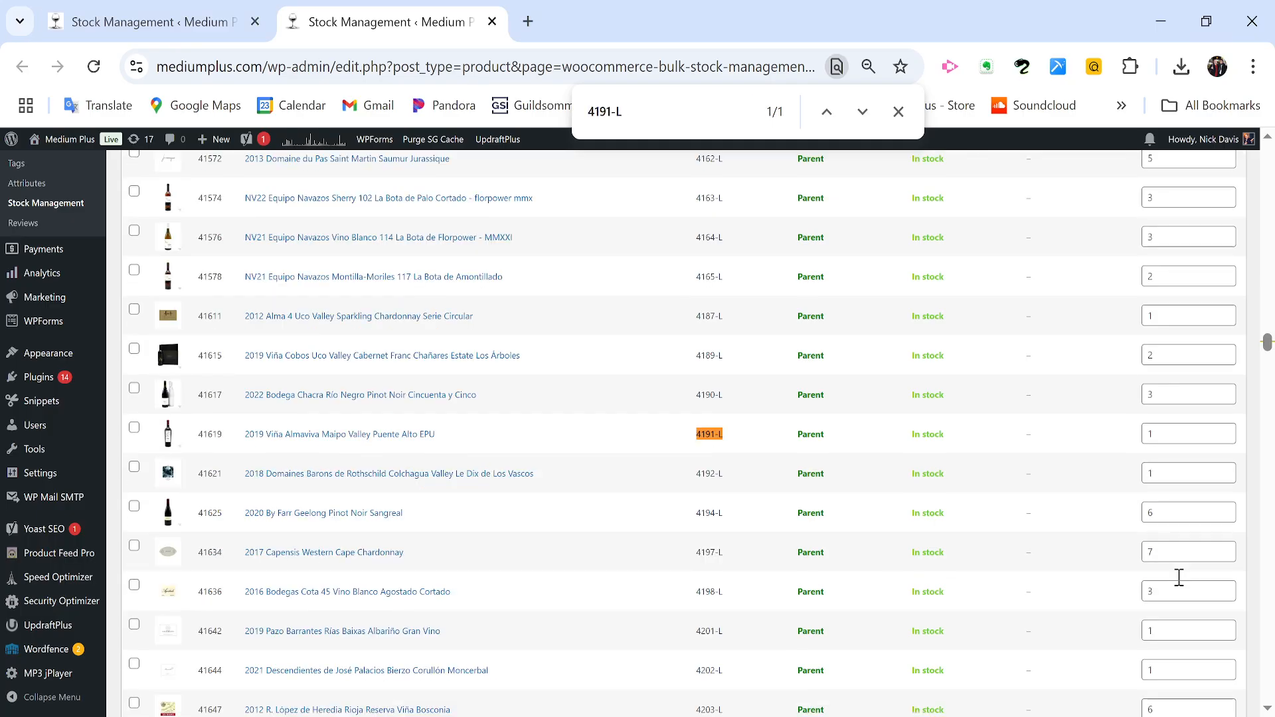
click(1181, 433)
text(0)
key(Tab)
Step: After clearing 4191-L from the spreadsheet, look up SKU 4221-L on page 2 of the stock list and set its quantity to 0
key(alt+Tab)
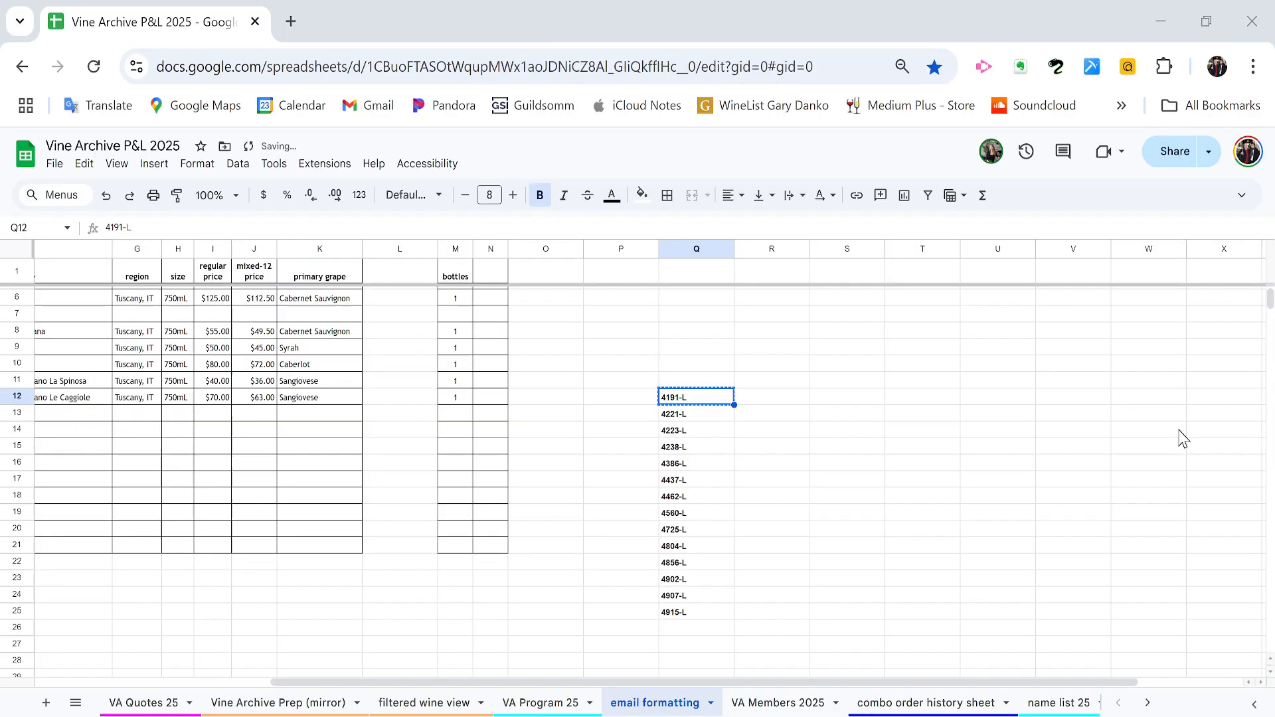
key(Down)
key(ctrl+c)
key(alt+Tab)
key(ctrl+f)
key(ctrl+v)
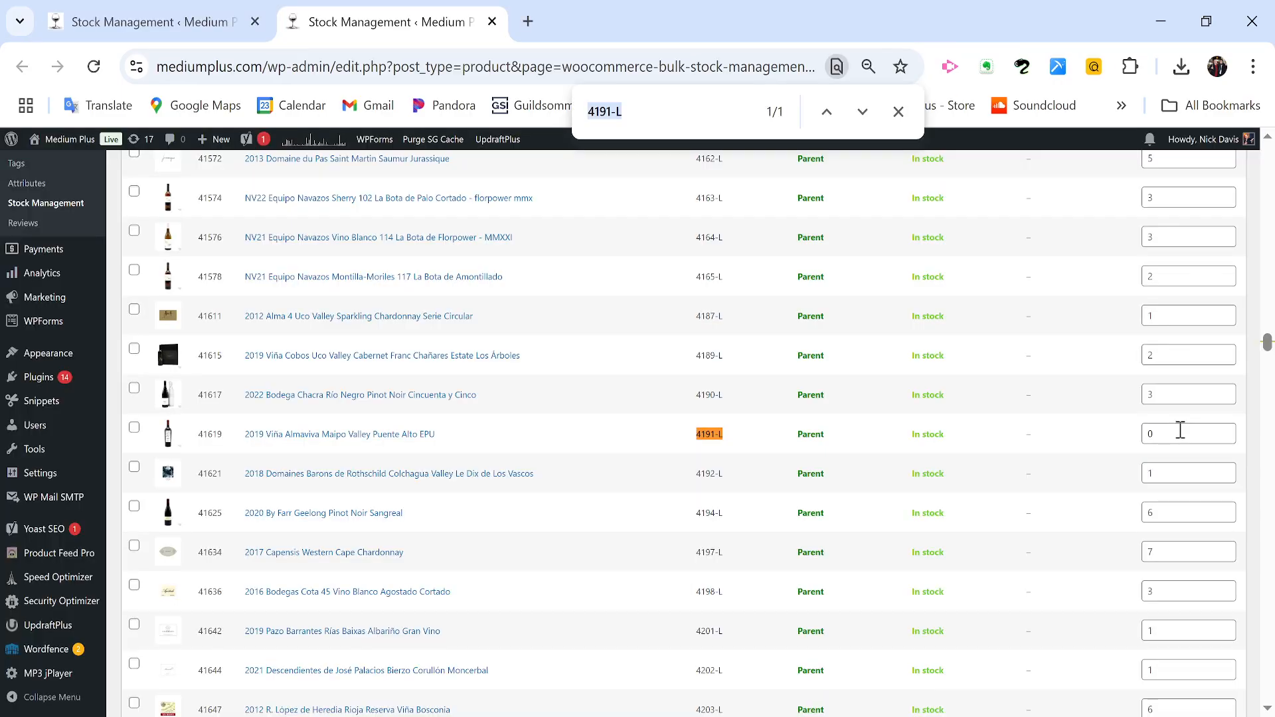
click(1181, 433)
text(0)
key(Tab)
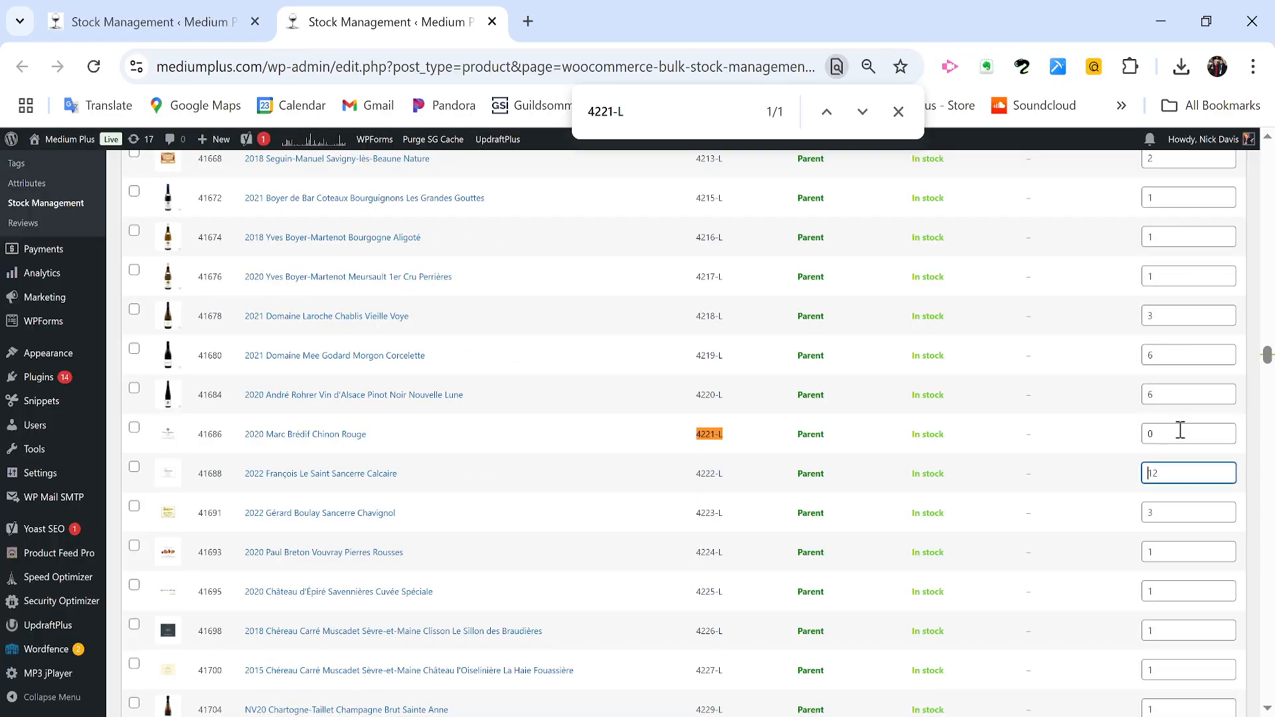
Step: After clearing 4221-L from the spreadsheet, look up SKU 4223-L on page 2 of the stock list and set its quantity to 2
key(alt+Tab)
key(Down)
key(ctrl+c)
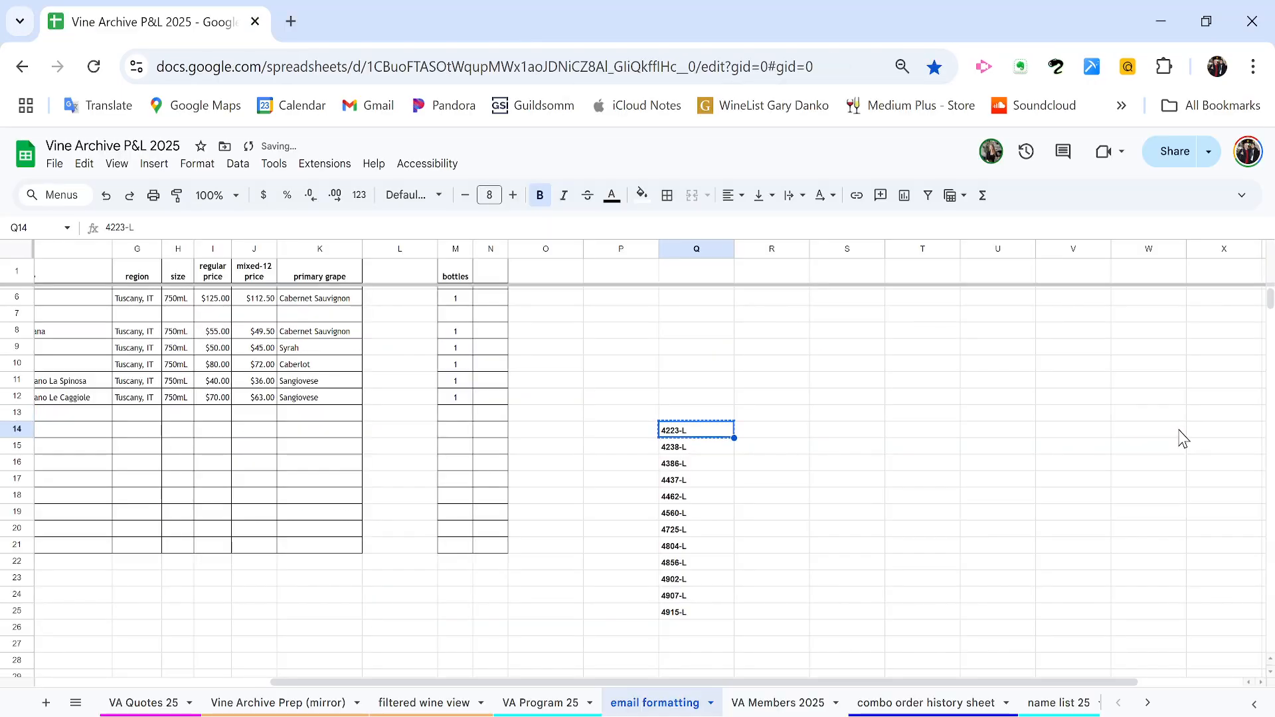
key(alt+Tab)
key(ctrl+f)
key(ctrl+v)
click(1169, 513)
text(2)
key(Tab)
Step: After clearing 4223-L from the spreadsheet, look up SKU 4238-L on page 2 of the stock list and update its quantity
key(alt+Tab)
key(Down)
key(ctrl+c)
key(alt+Tab)
key(ctrl+f)
key(ctrl+v)
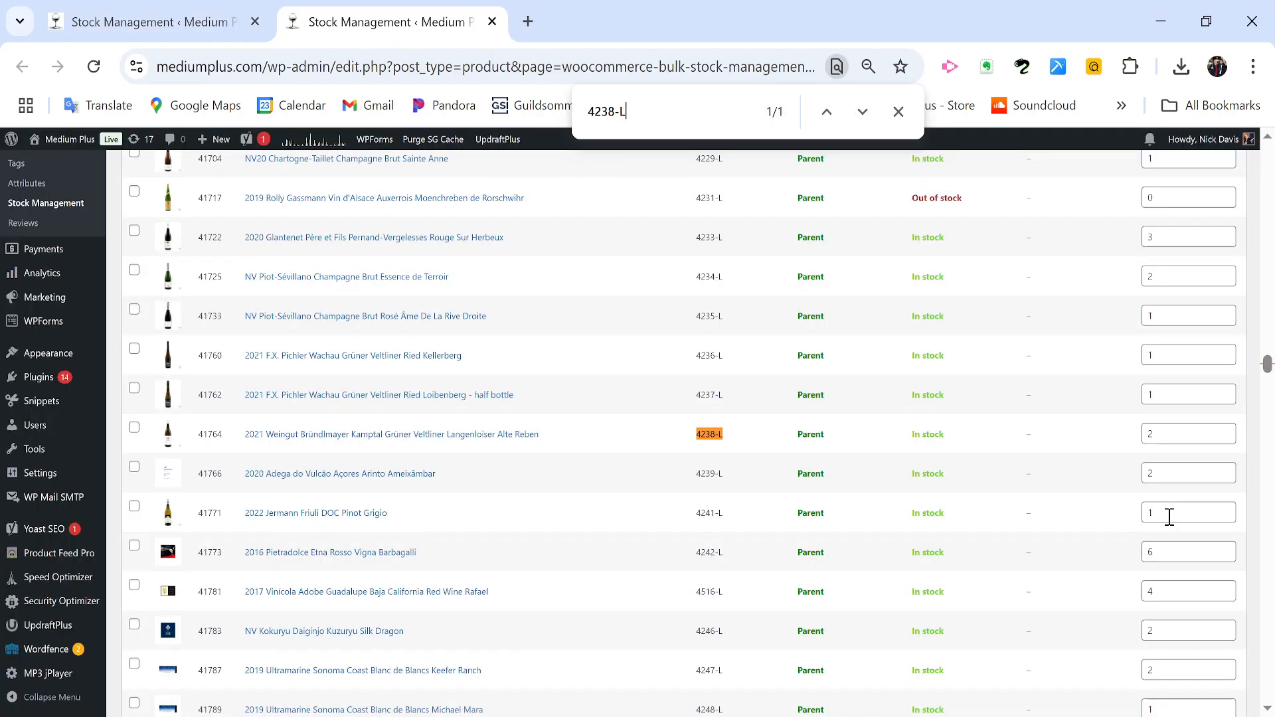
click(1153, 435)
key(Tab)
Step: After clearing 4238-L from the spreadsheet, look up SKU 4386-L on page 2 of the stock list and update its quantity
key(alt+Tab)
key(Down)
key(ctrl+c)
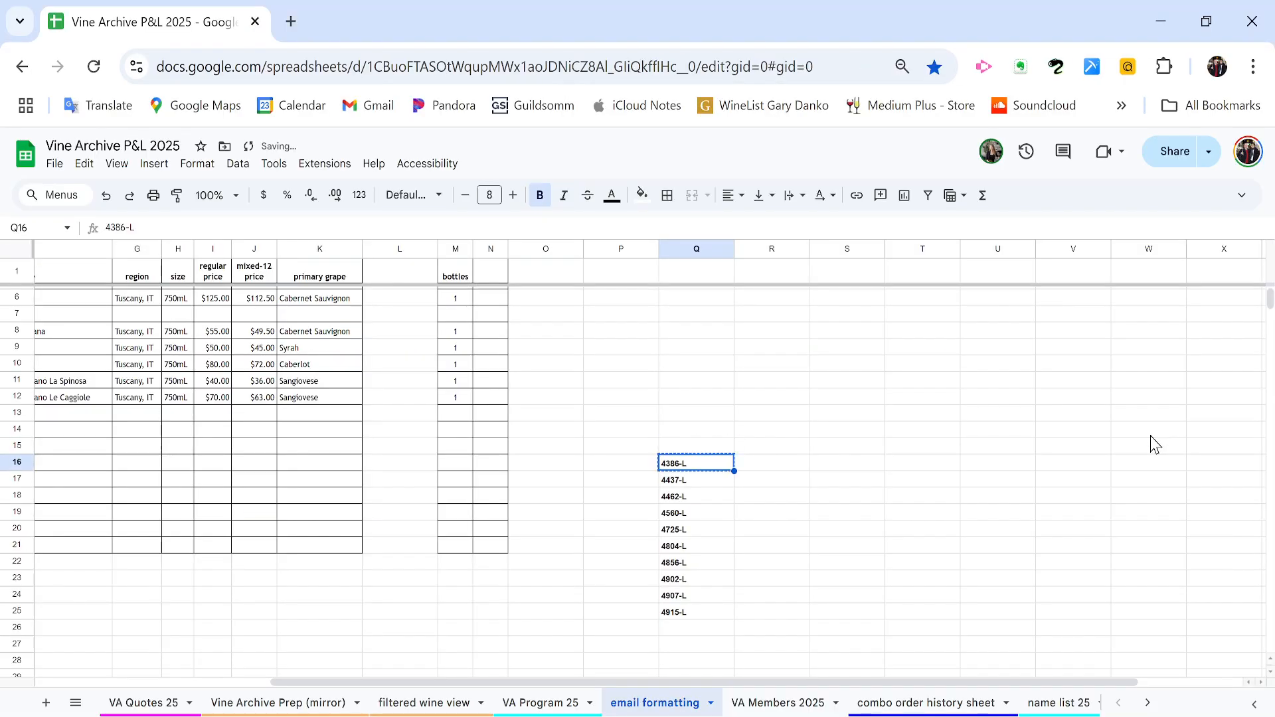
key(alt+Tab)
key(ctrl+f)
key(ctrl+v)
click(1152, 435)
key(Tab)
Step: After clearing 4386-L from the spreadsheet, look up SKU 4437-L on page 2 of the stock list and update its quantity
key(alt+Tab)
key(Down)
key(ctrl+c)
key(alt+Tab)
key(ctrl+f)
key(ctrl+v)
click(1153, 432)
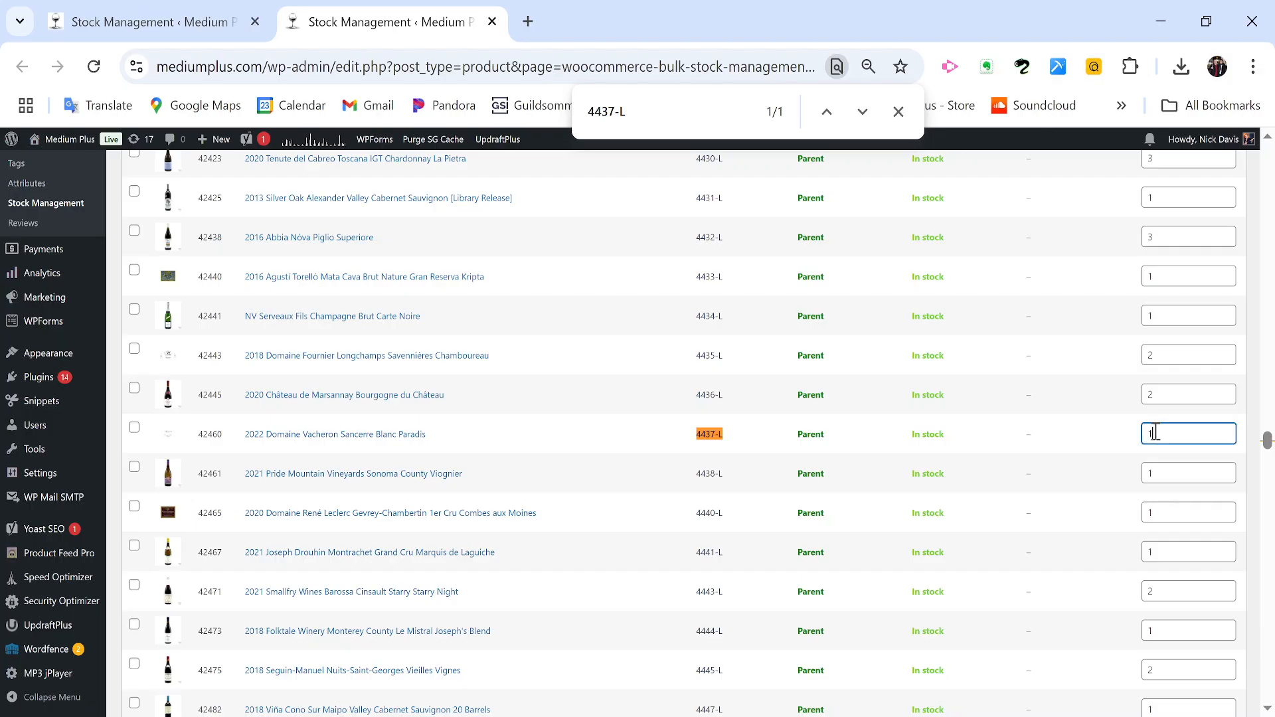
key(Tab)
Step: After clearing 4437-L from the spreadsheet, look up SKU 4462-L on page 2 of the stock list and set its quantity to 0
key(alt+Tab)
key(Down)
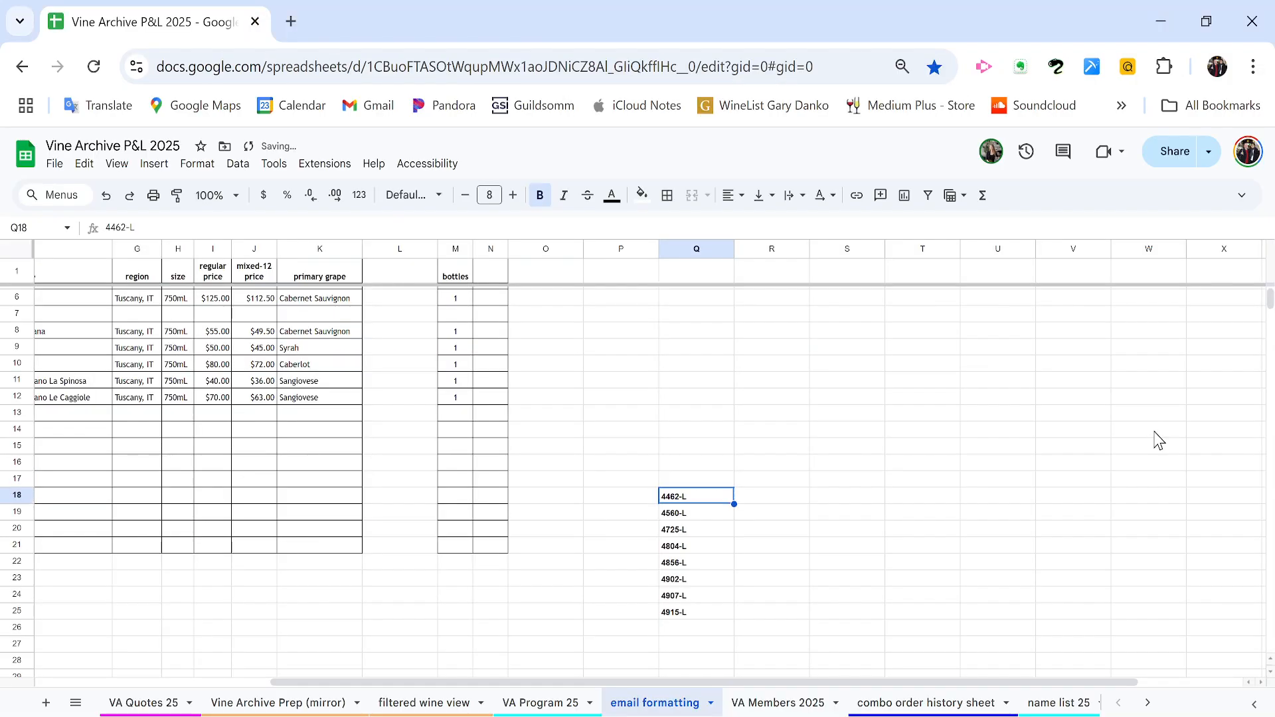
key(ctrl+c)
key(alt+Tab)
key(ctrl+f)
key(ctrl+v)
click(1156, 432)
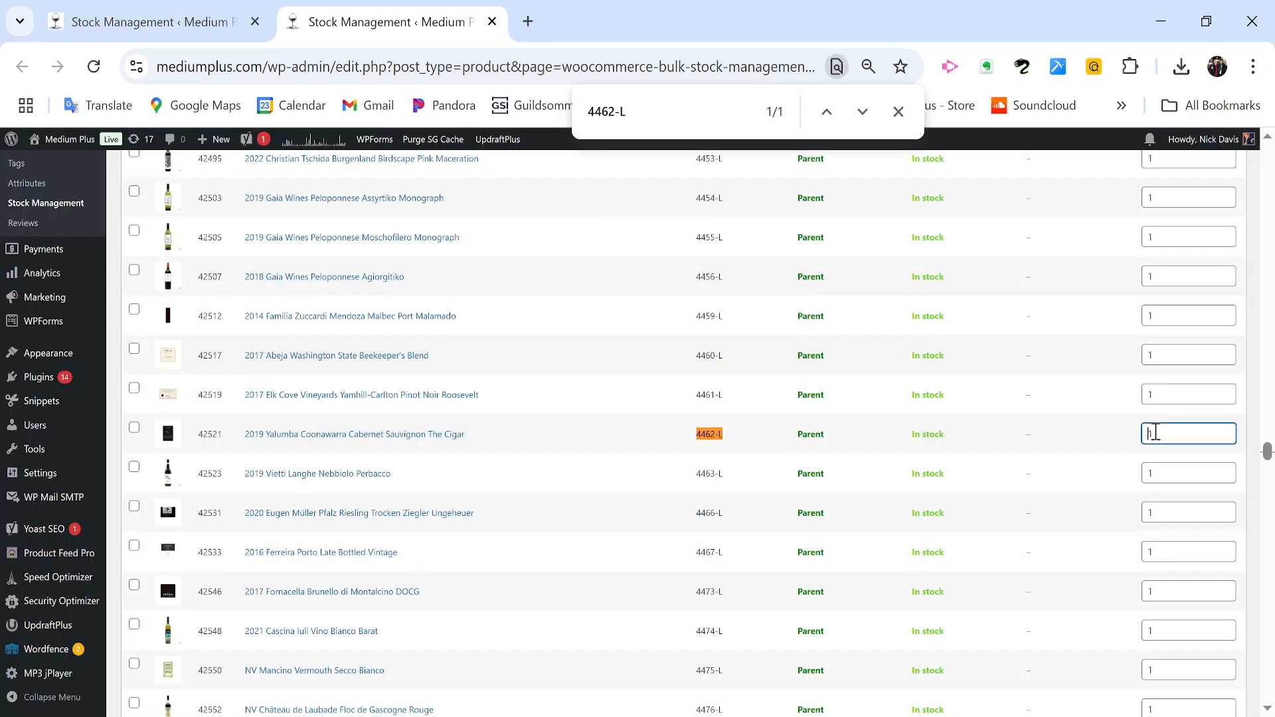
text(0)
key(Tab)
Step: After clearing 4462-L from the spreadsheet, look up SKU 4560-L on page 2 of the stock list and update its quantity
key(alt+Tab)
key(Down)
key(ctrl+c)
key(alt+Tab)
key(ctrl+f)
key(ctrl+v)
click(1156, 433)
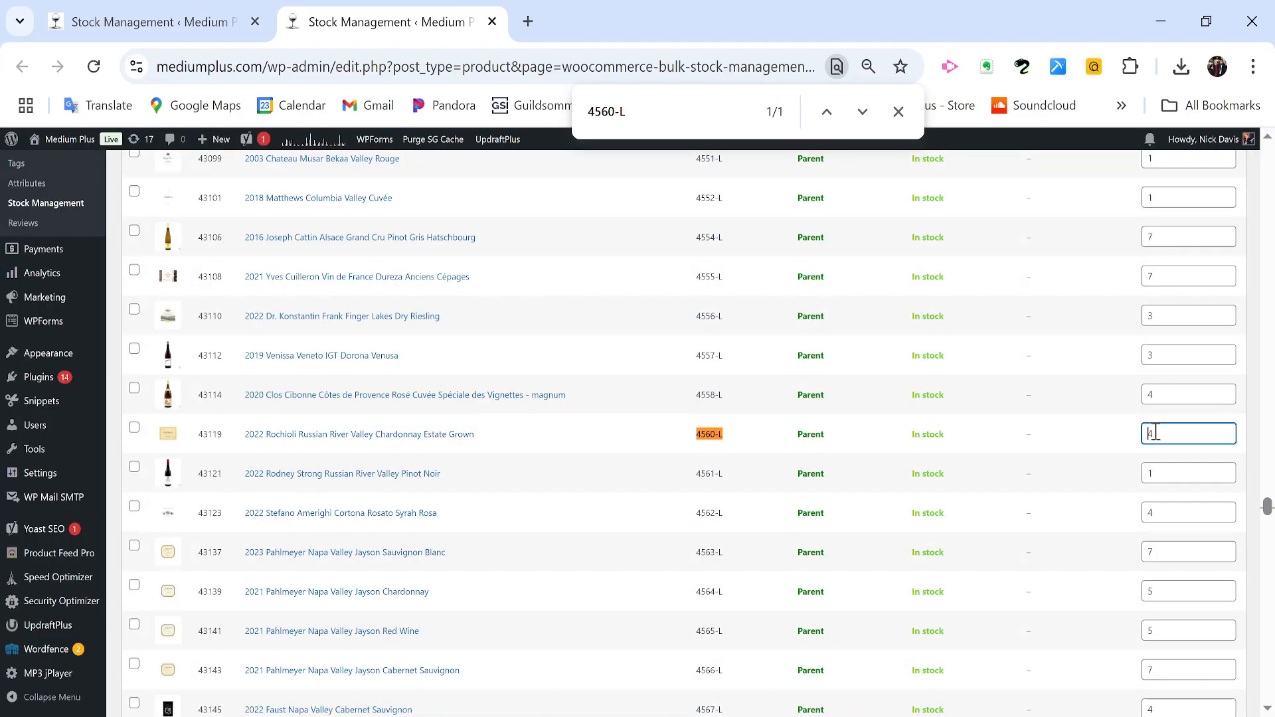
key(Tab)
Step: After clearing 4560-L from the spreadsheet, look up SKU 4725-L on page 2 of the stock list and update its quantity
key(alt+Tab)
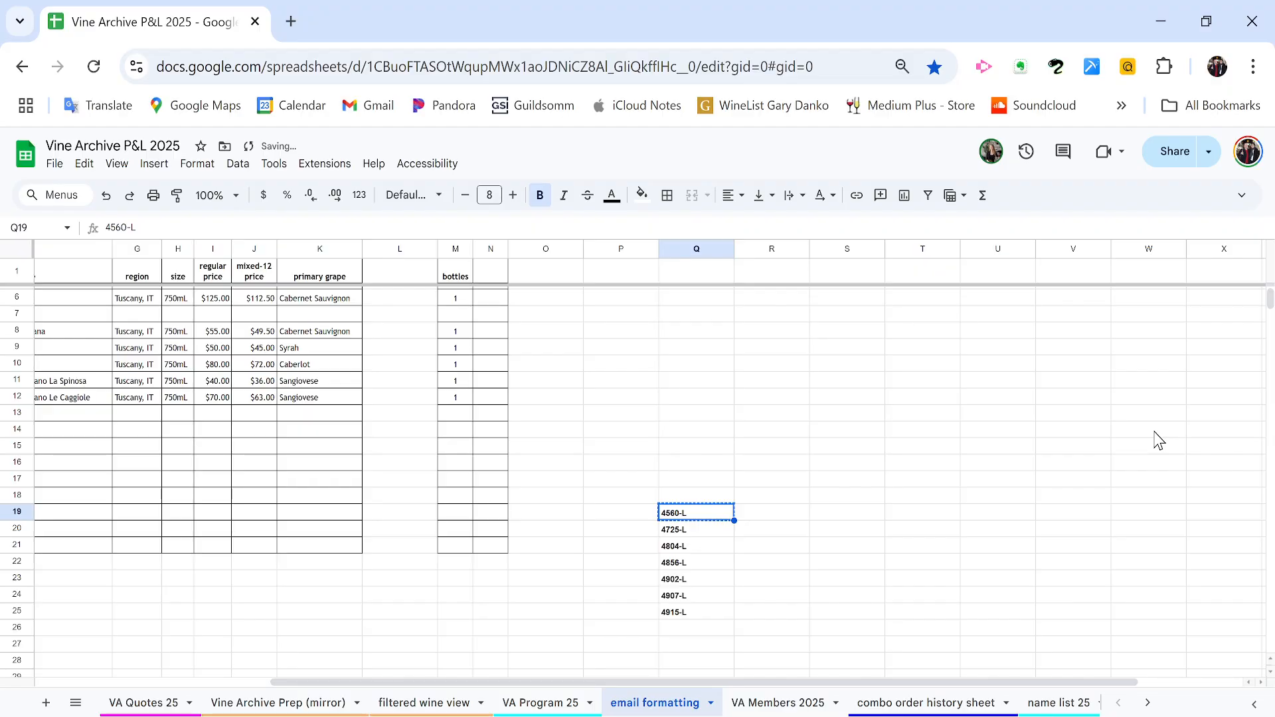
key(Down)
key(ctrl+c)
key(alt+Tab)
key(ctrl+f)
key(ctrl+v)
click(1156, 432)
key(Tab)
Step: After clearing 4725-L from the spreadsheet, look up SKU 4804-L on page 2 of the stock list and set its quantity to 0
key(alt+Tab)
key(Delete)
key(Down)
key(ctrl+c)
key(alt+Tab)
key(ctrl+f)
key(ctrl+v)
click(1156, 432)
key(Tab)
Step: After clearing 4804-L from the spreadsheet, look up SKU 4856-L on page 2 of the stock list and set its quantity to 0
key(alt+Tab)
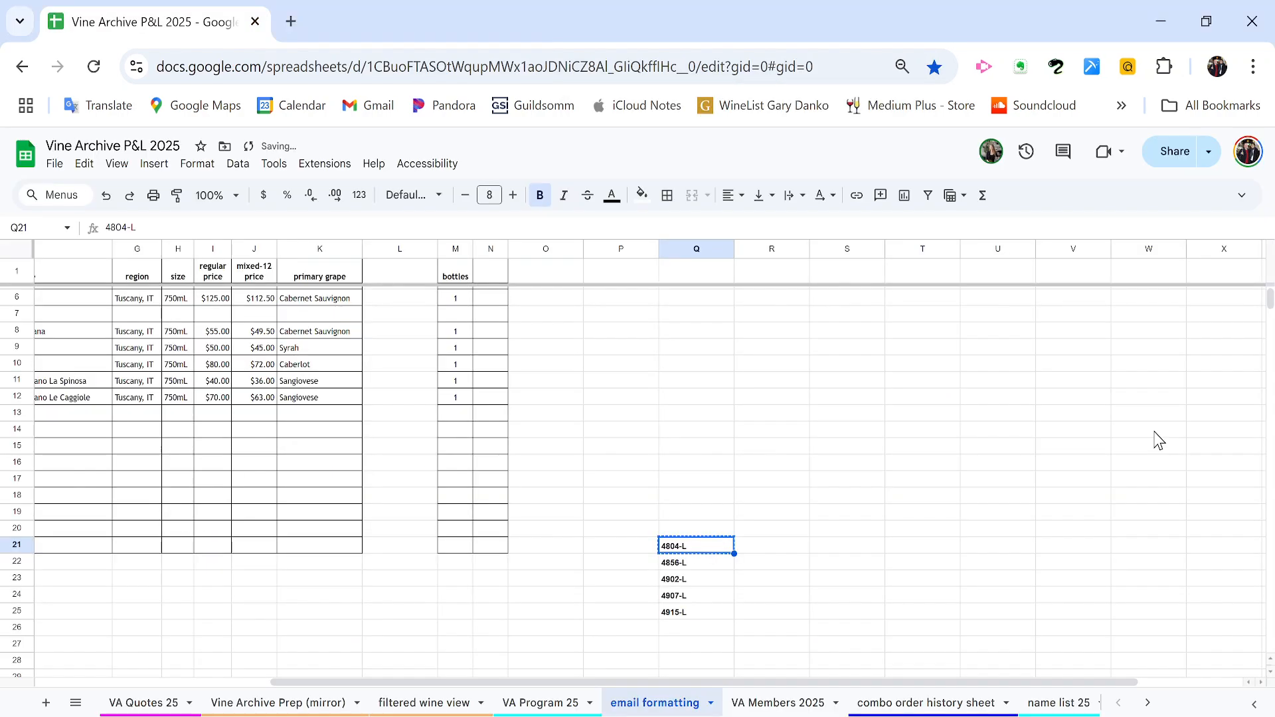
key(Delete)
key(Down)
key(ctrl+c)
key(alt+Tab)
key(ctrl+f)
key(ctrl+v)
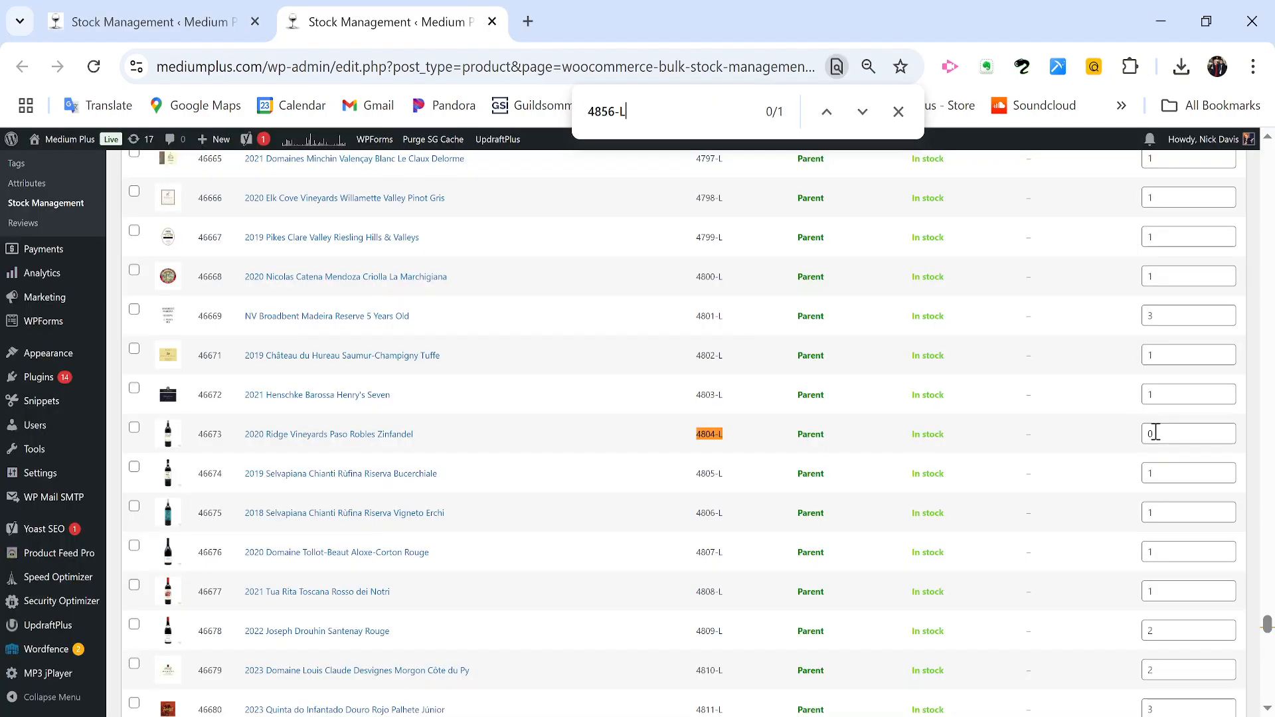
click(1156, 432)
key(Tab)
Step: After clearing 4856-L from the spreadsheet, look up SKU 4902-L on page 2 of the stock list and set its quantity to 5
key(alt+Tab)
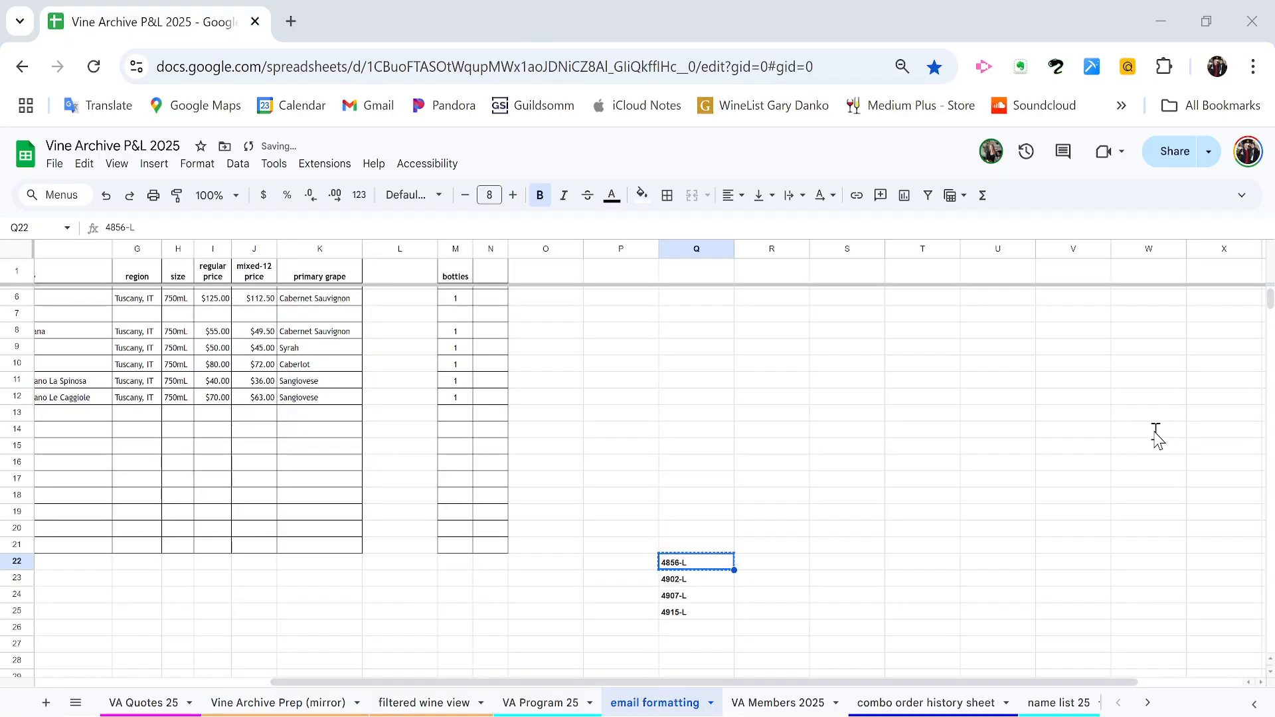
key(Delete)
key(Down)
key(alt+Tab)
key(ctrl+f)
key(ctrl+v)
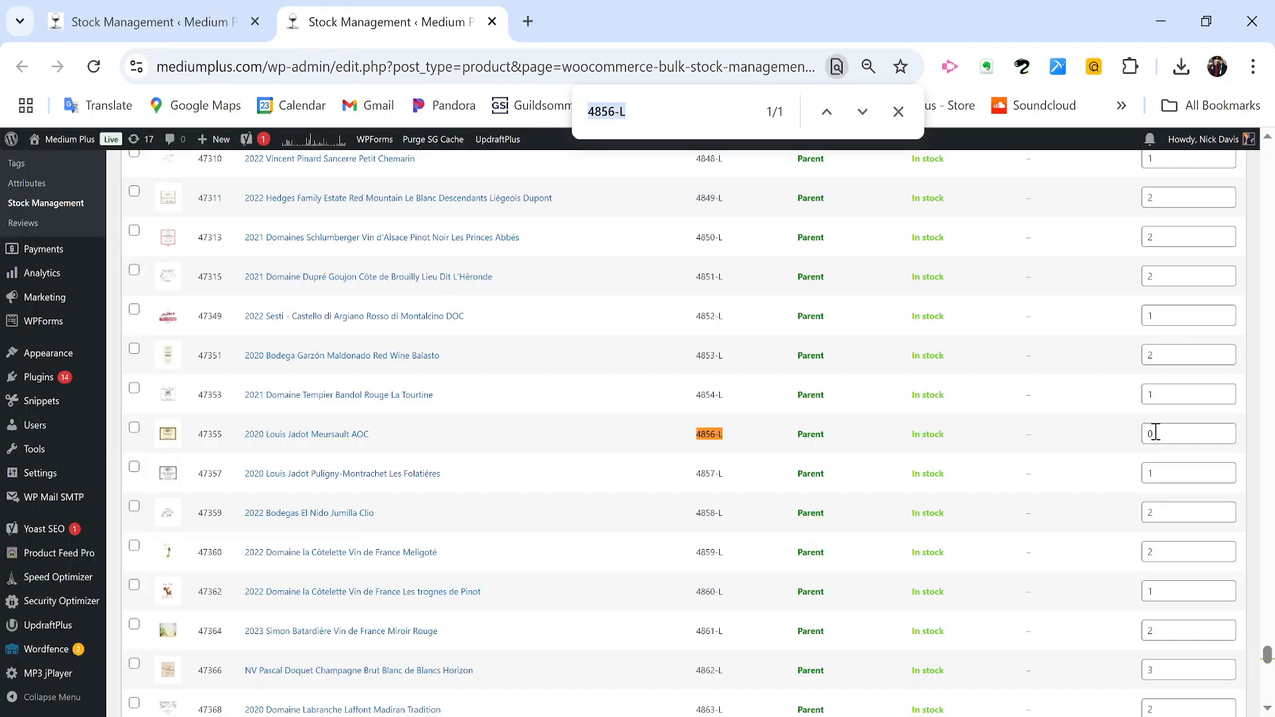
click(1156, 433)
key(Tab)
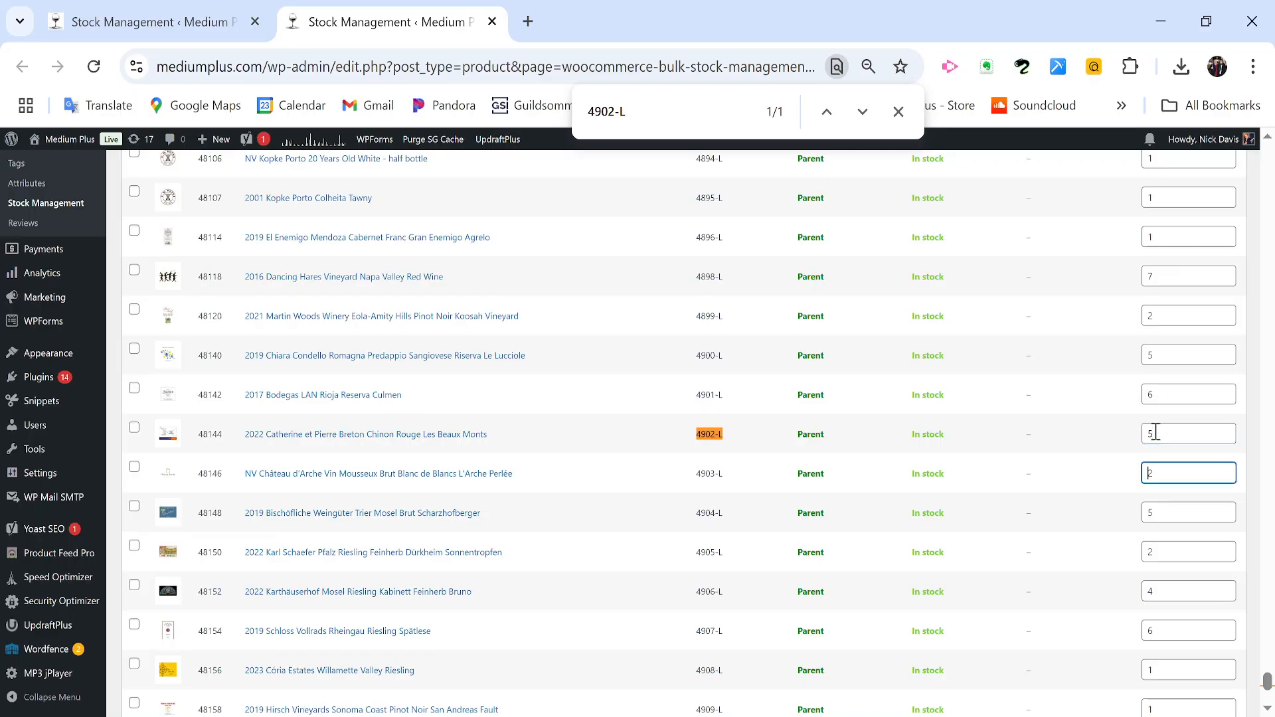
Step: After clearing 4902-L from the spreadsheet, look up SKU 4907-L on page 2 of the stock list and set its quantity to 5
key(alt+Tab)
key(Delete)
key(Down)
key(ctrl+c)
key(alt+Tab)
key(ctrl+f)
key(ctrl+v)
click(1169, 631)
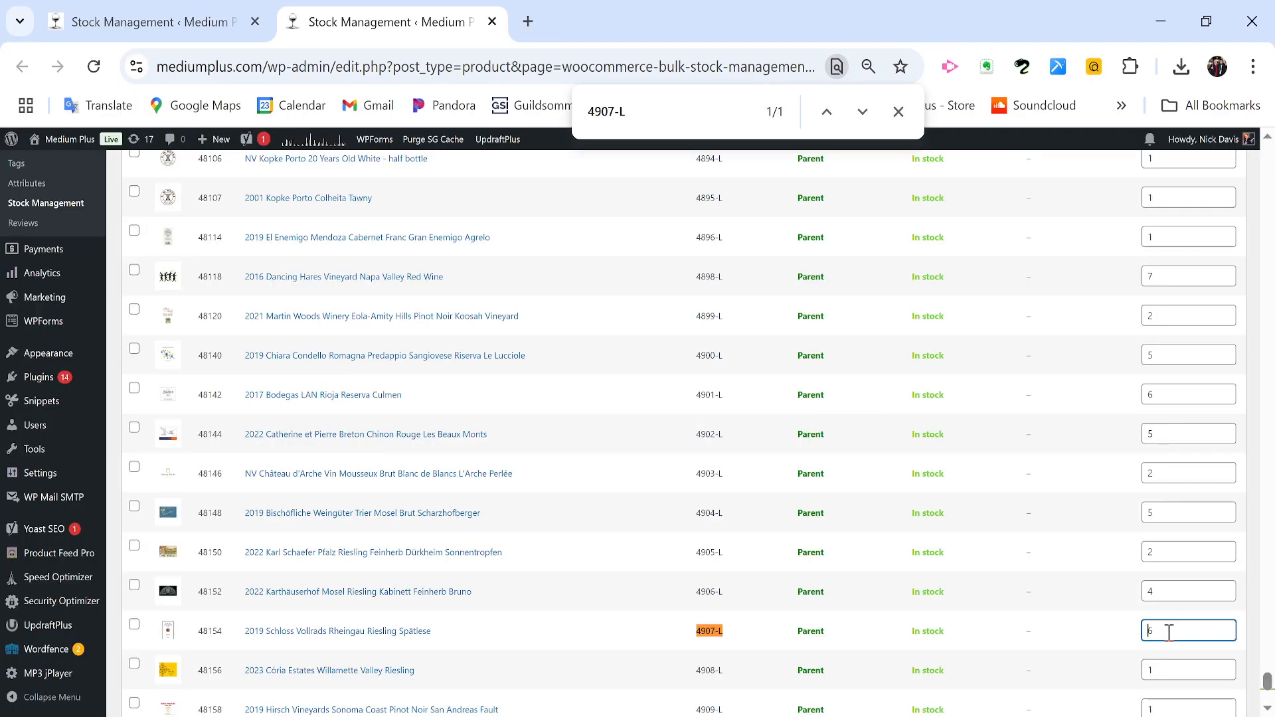
text(5)
key(Tab)
Step: Clear 4907-L from the spreadsheet, set SKU 4915-L's quantity to 11 on page 2 of the stock list, and clear 4915-L too
key(alt+Tab)
key(Delete)
key(Down)
key(ctrl+c)
key(alt+Tab)
key(ctrl+f)
key(ctrl+v)
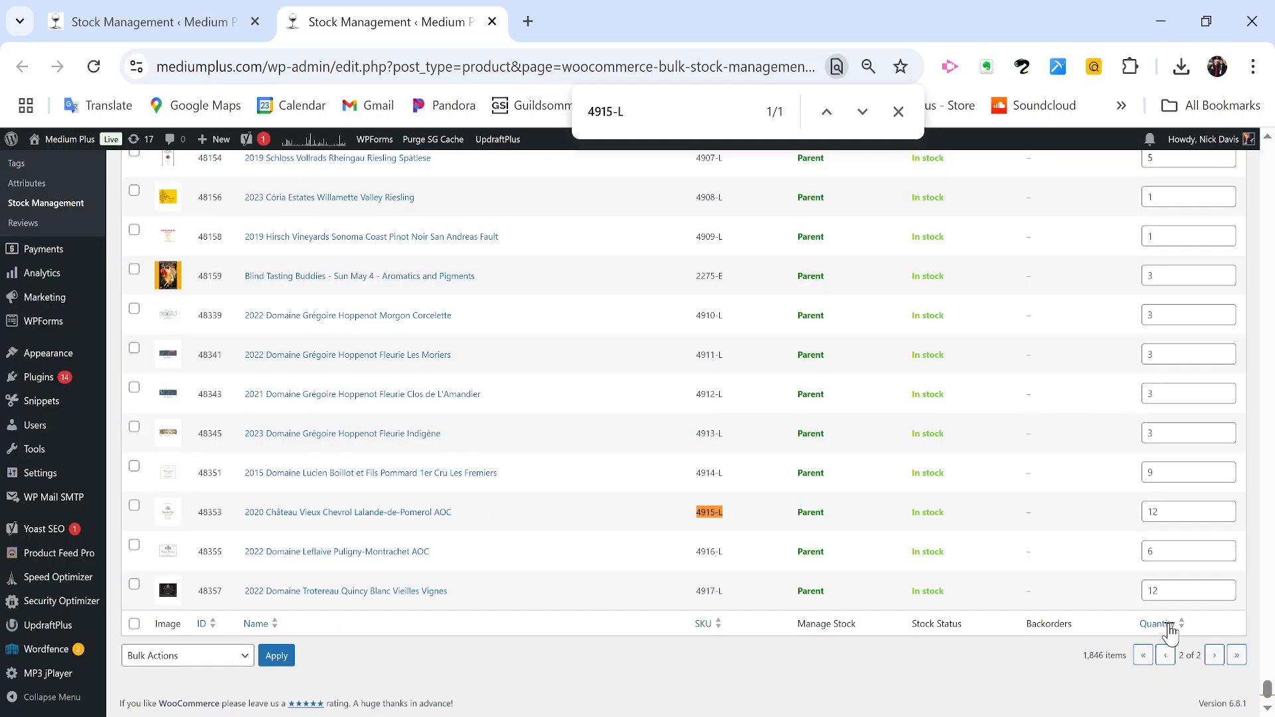
click(1179, 511)
text(11)
key(Tab)
key(alt+Tab)
key(Delete)
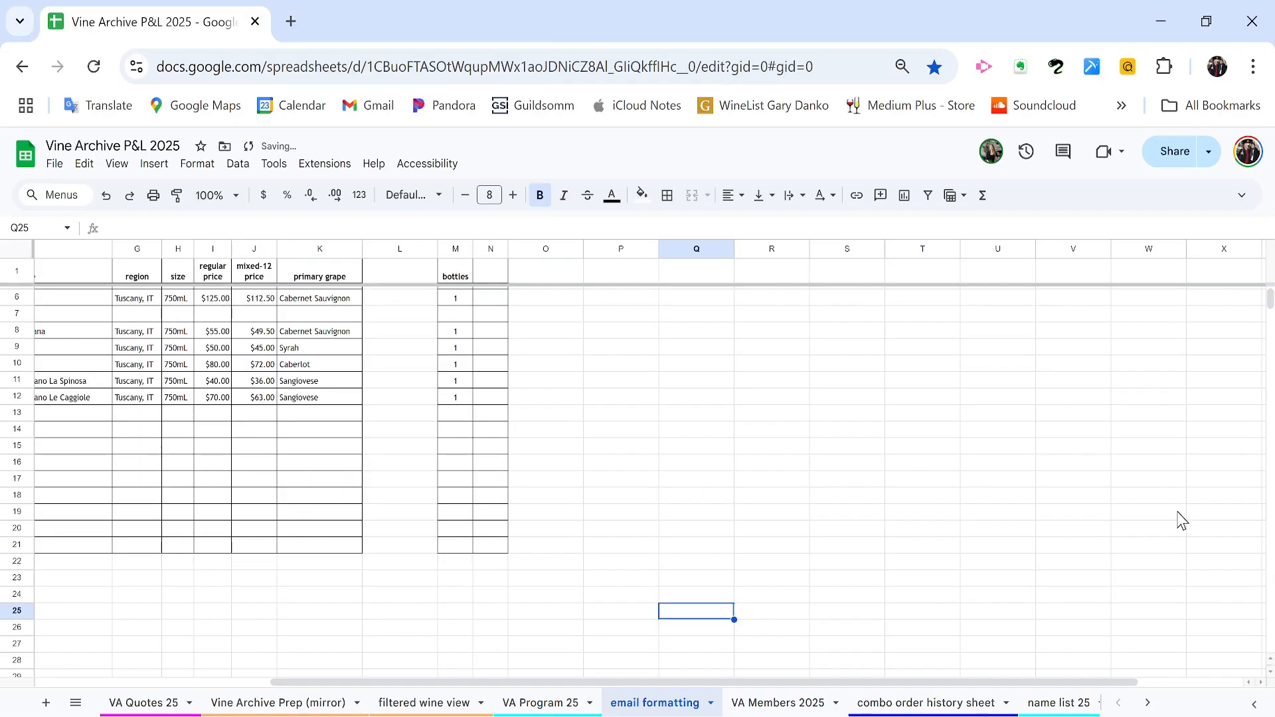
Step: On page 1 of the store's stock list, apply the Save stock quantities bulk action and check the update notice
key(alt+Tab)
click(106, 21)
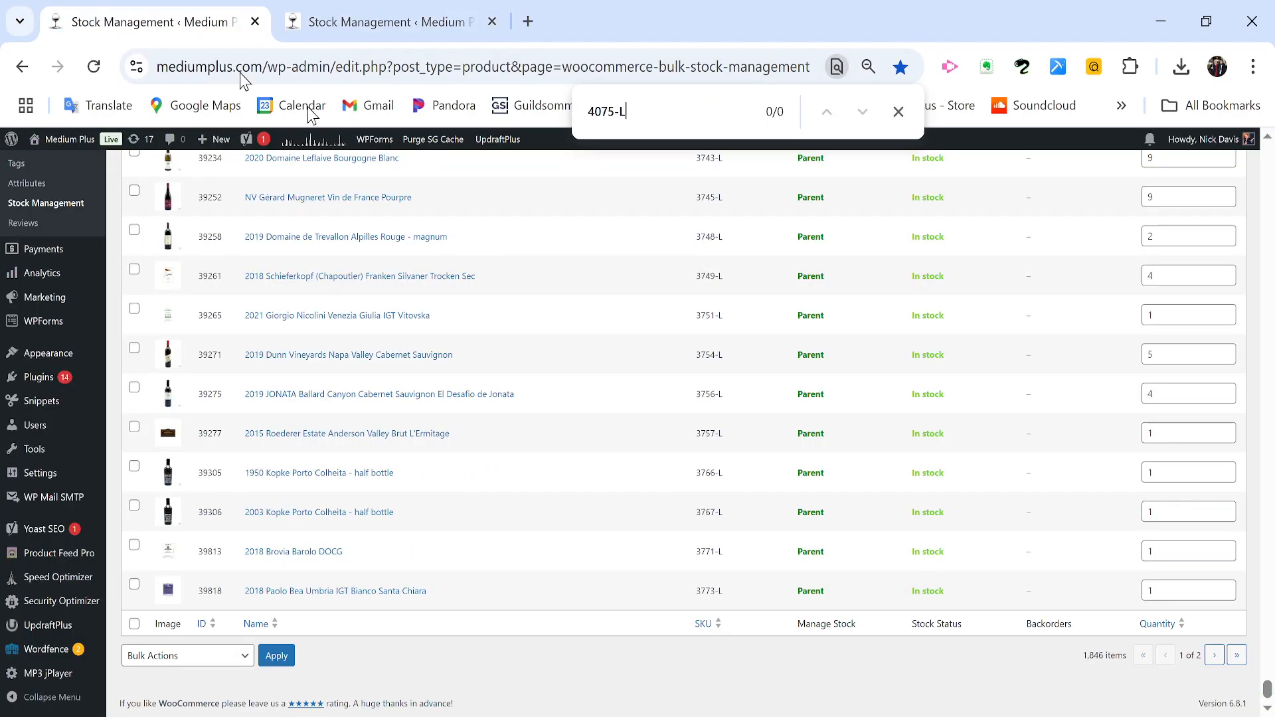
drag(1269, 694, 1265, 118)
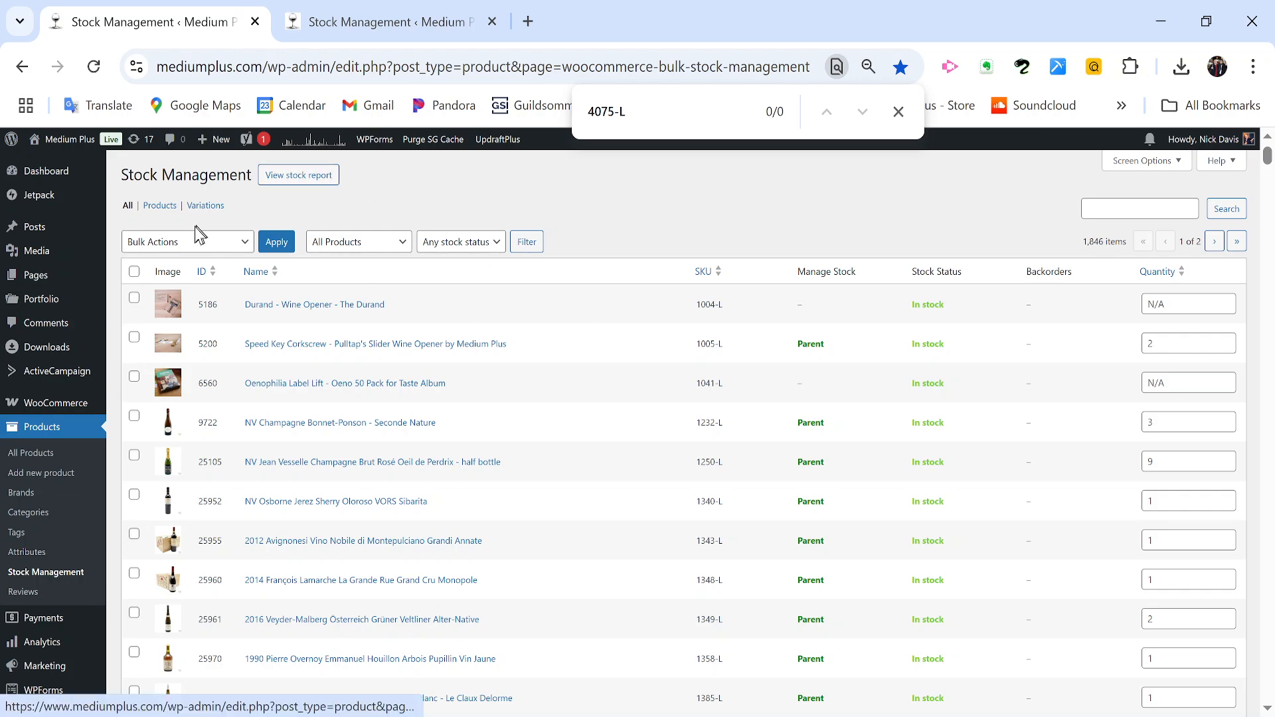
click(193, 248)
click(189, 291)
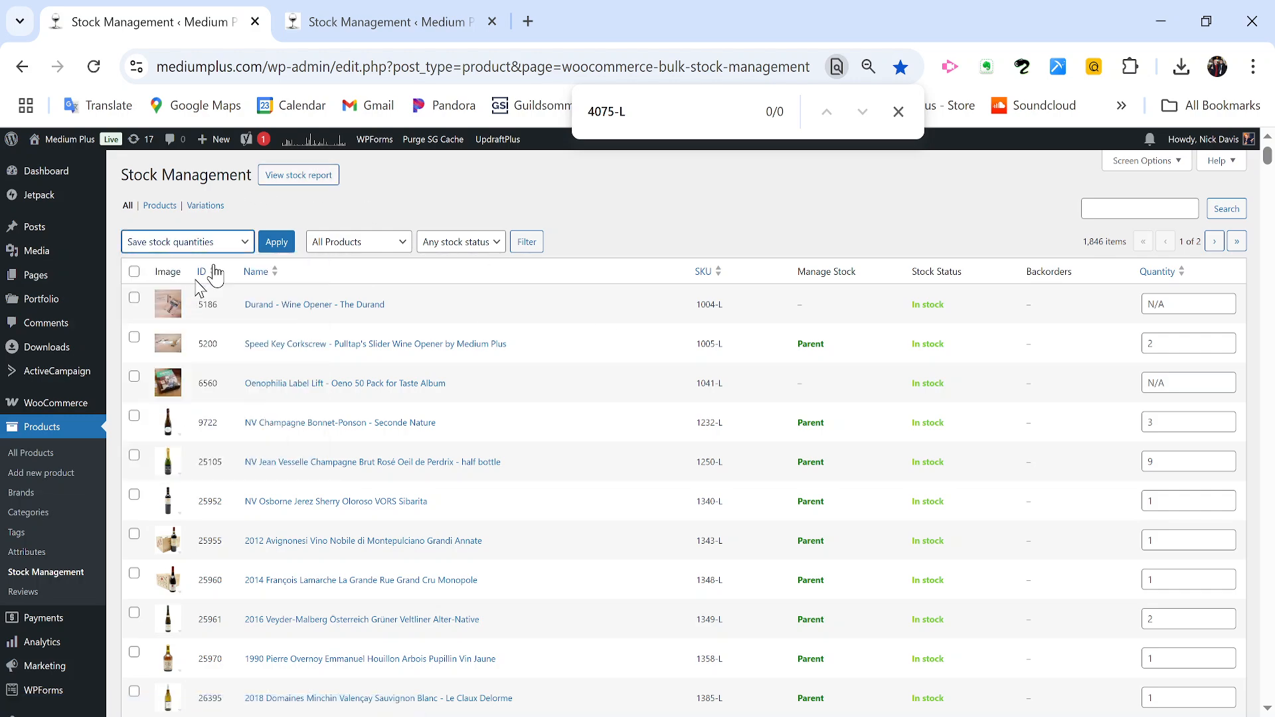
click(290, 242)
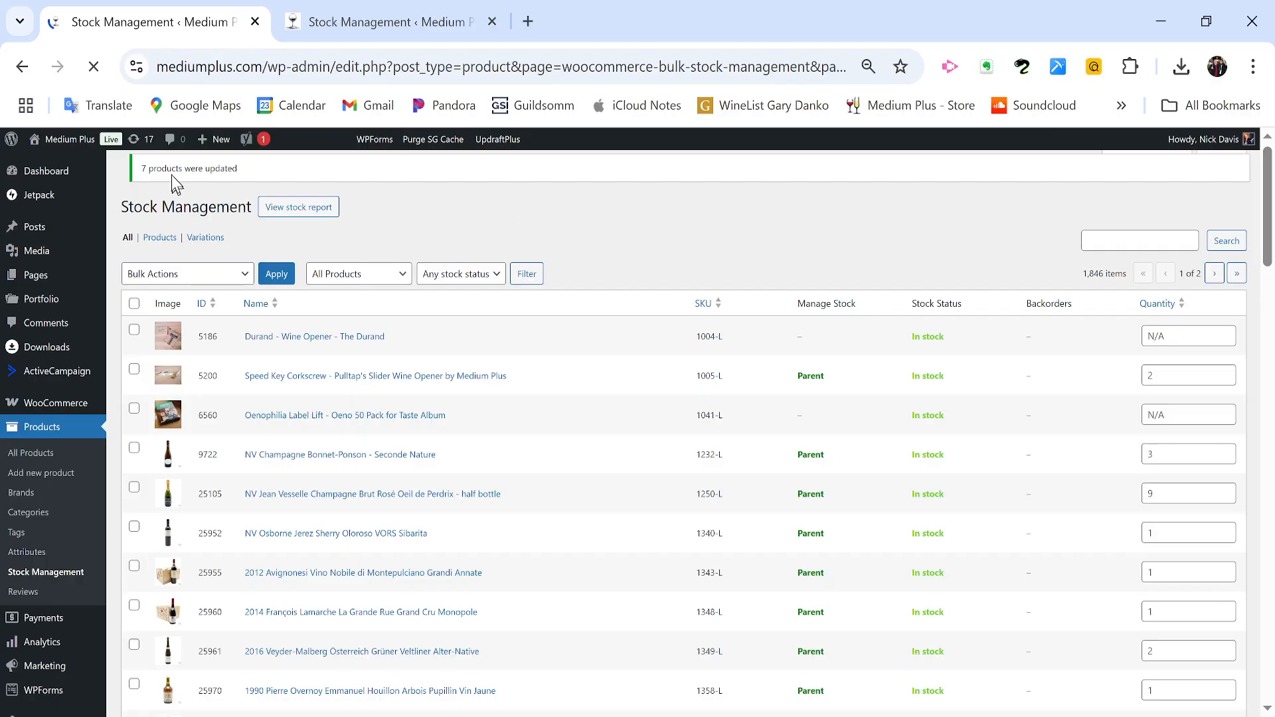
triple_click(171, 168)
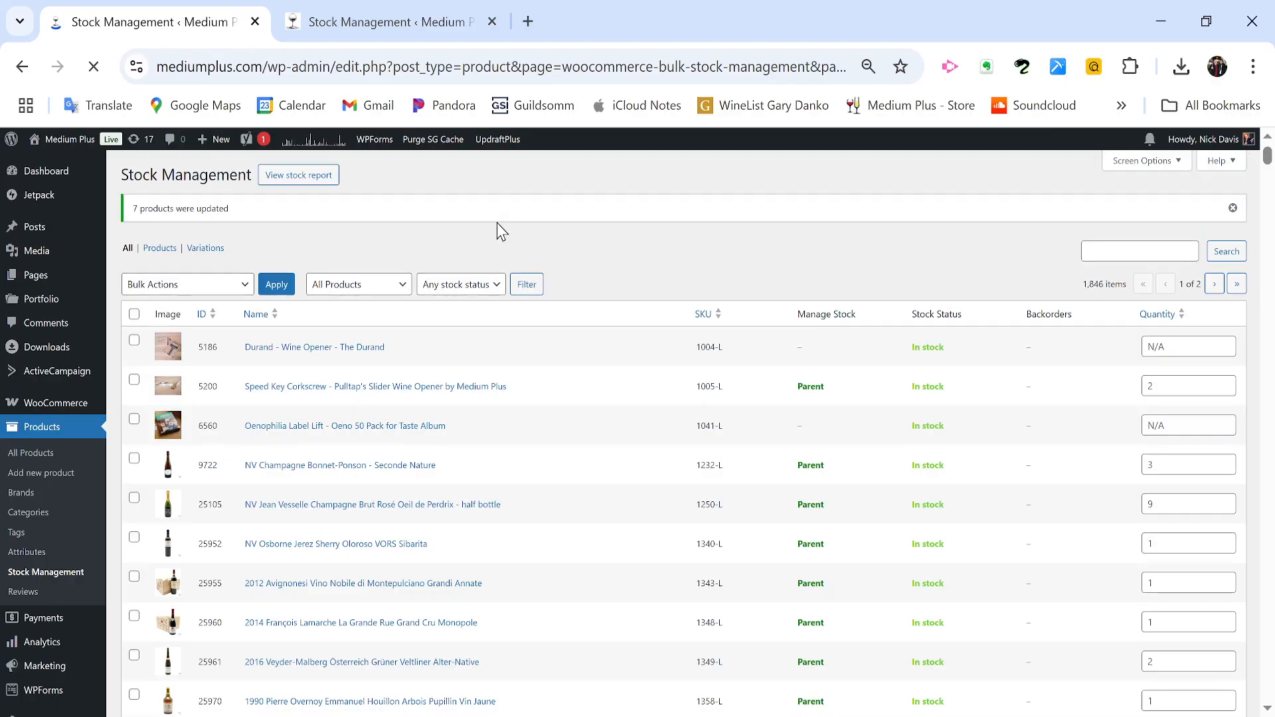
Step: On page 2 of the stock list, apply the Save stock quantities bulk action and check the update notice
click(349, 22)
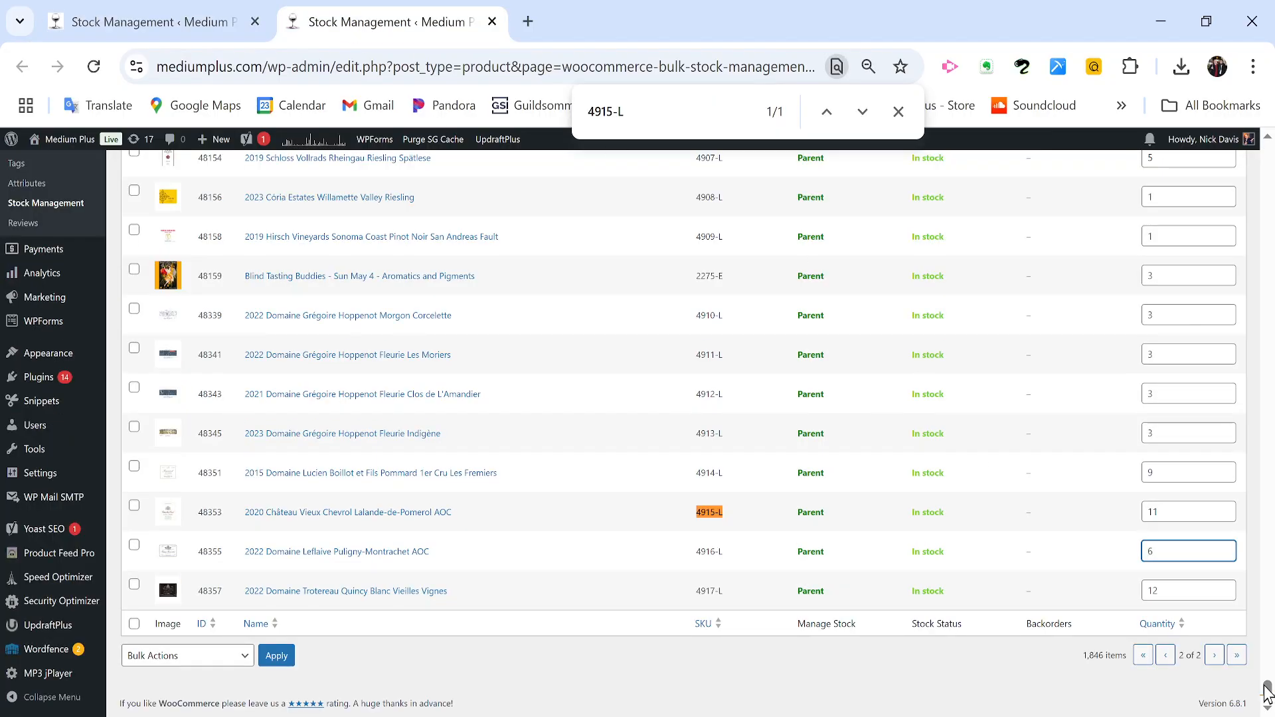
key(Return)
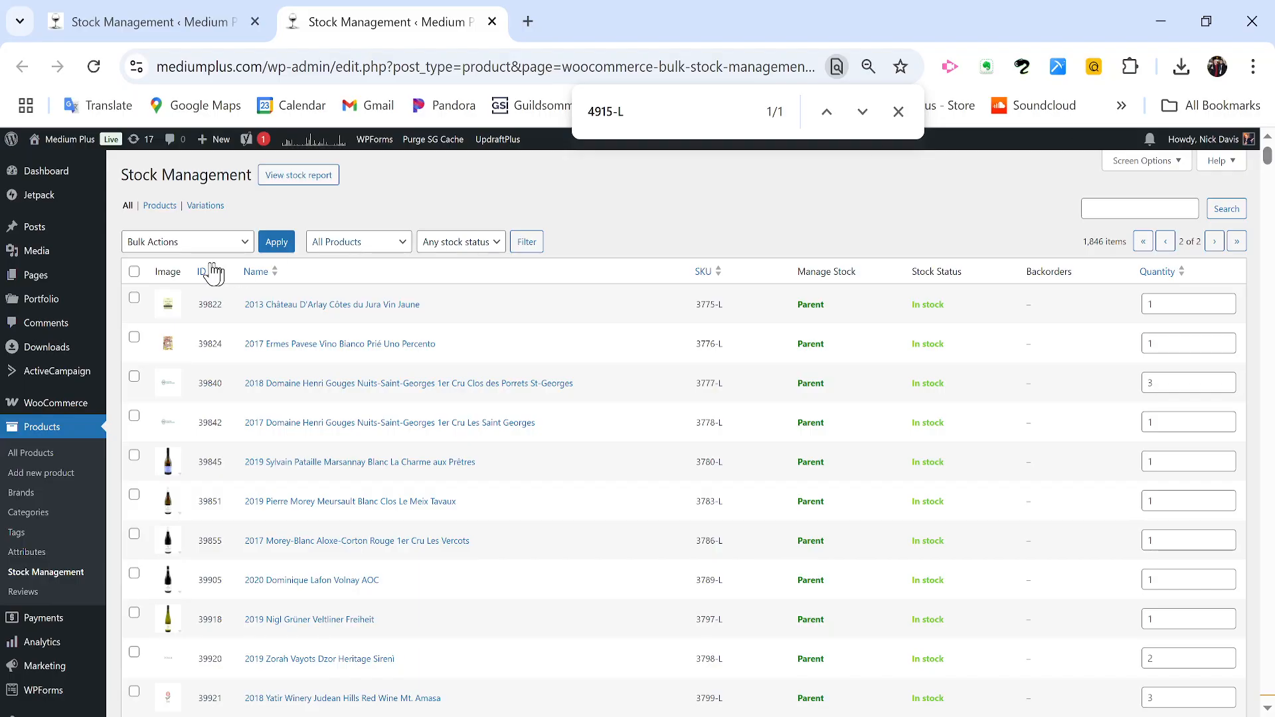
click(135, 244)
click(159, 292)
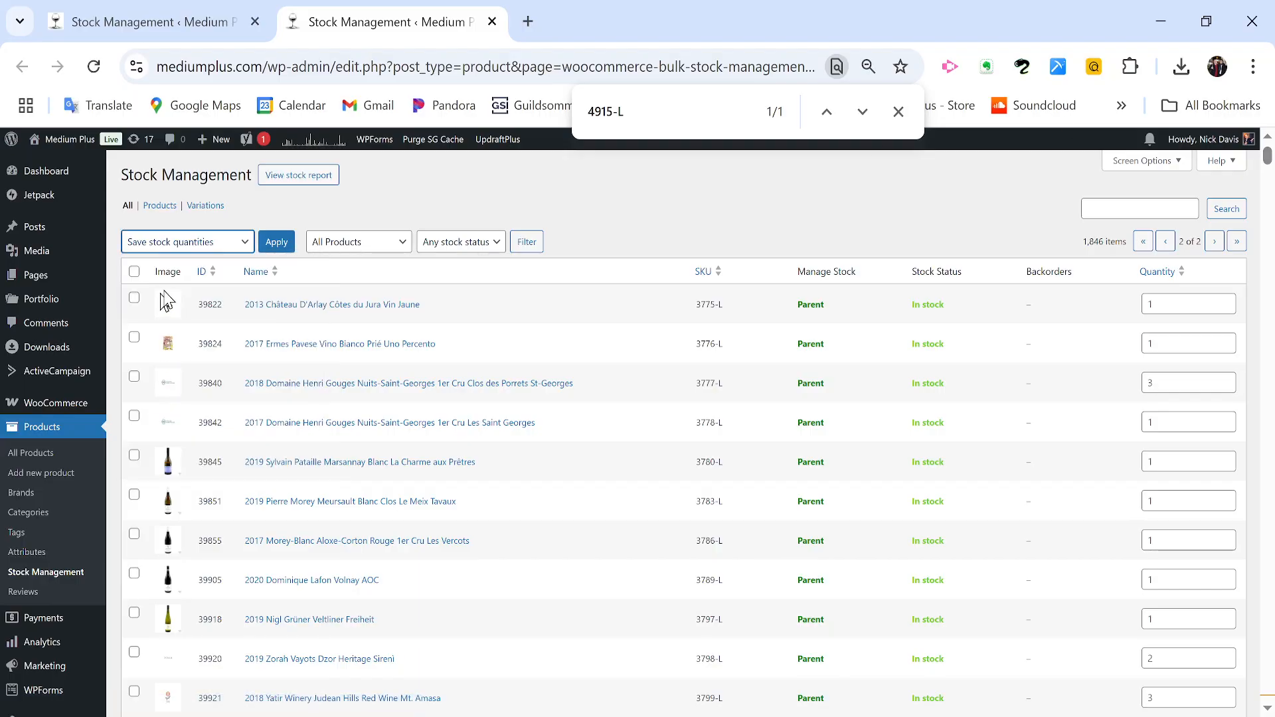
click(279, 243)
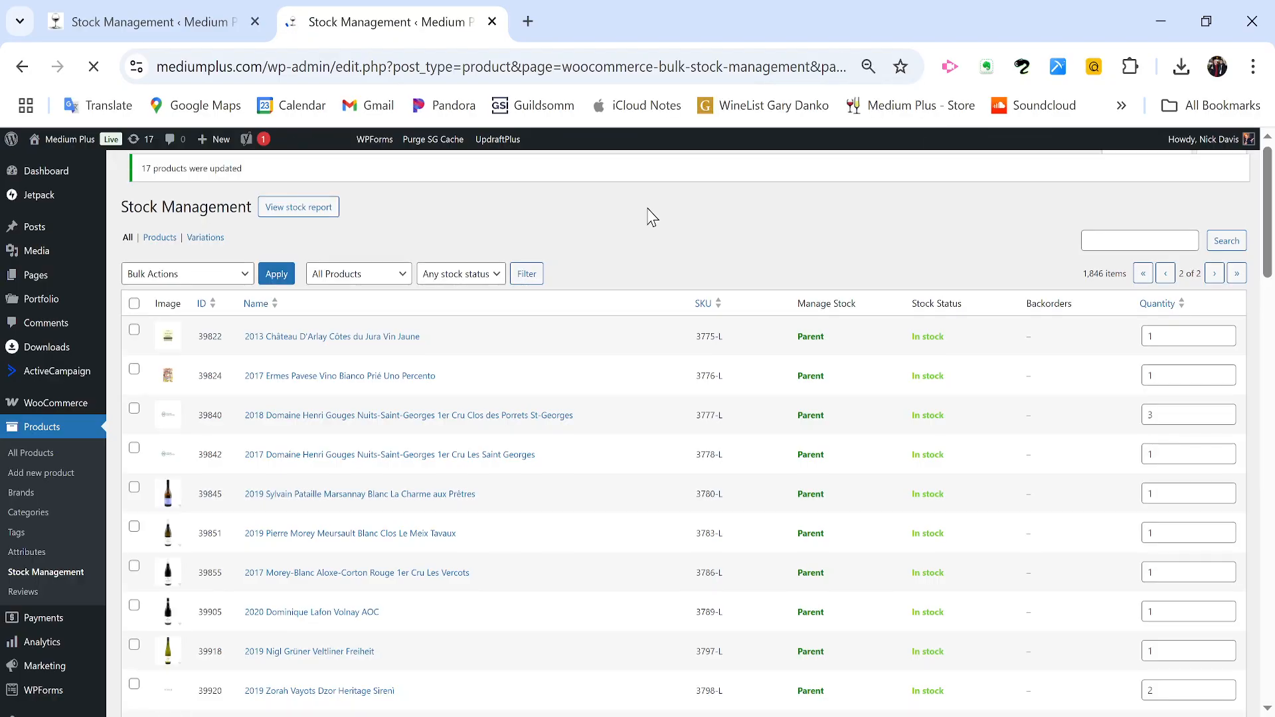
double_click(148, 170)
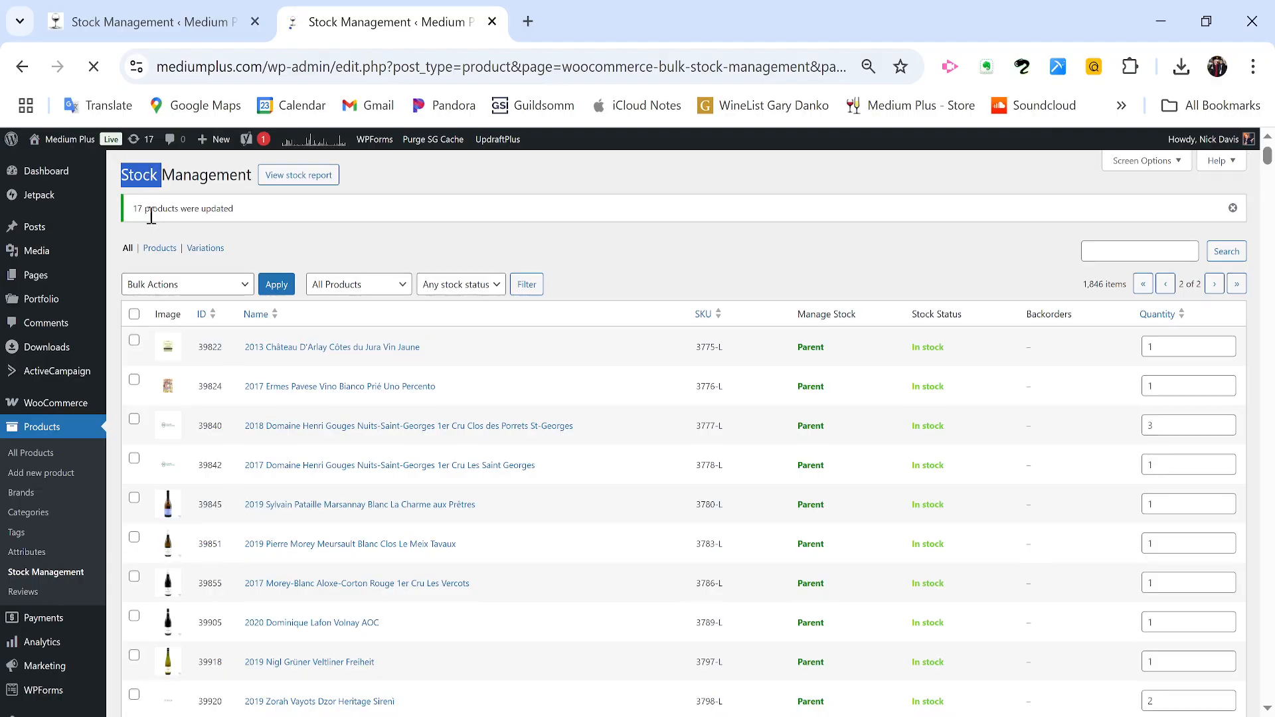
triple_click(295, 223)
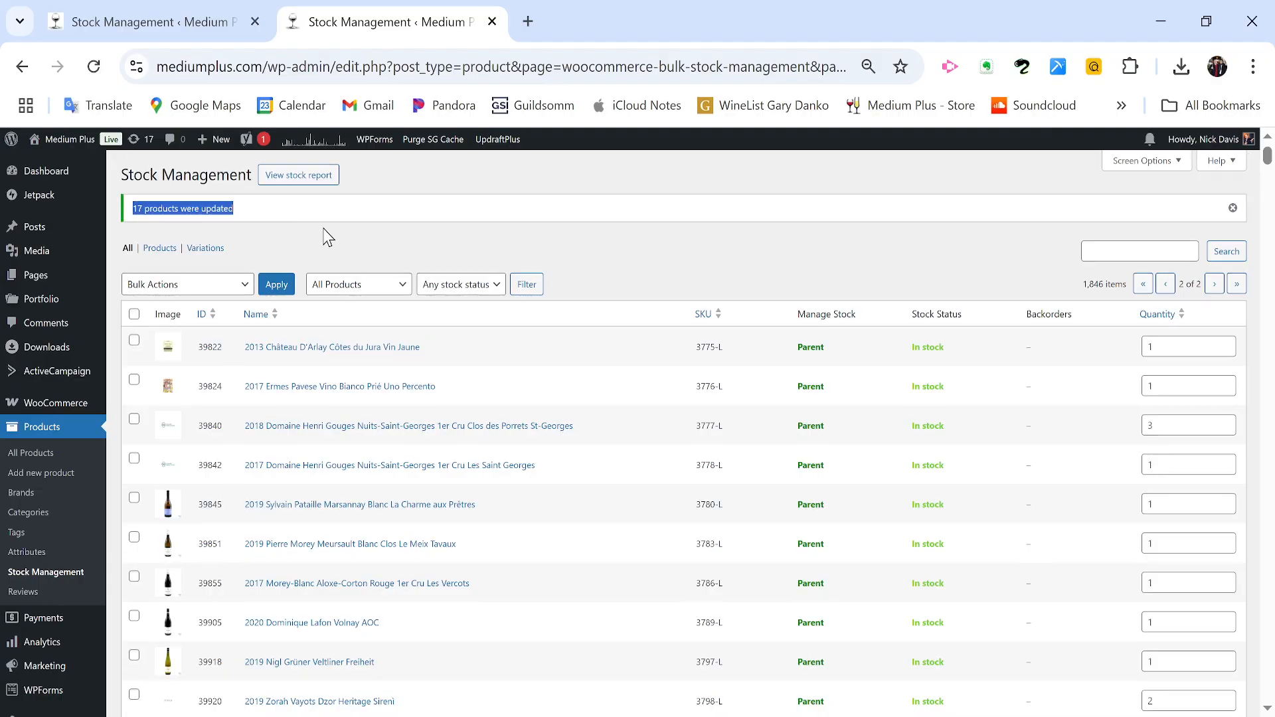
Step: In the spreadsheet's VA Quotes 25 sheet, select the order's wine names from row 339 down to check their count, then return to the store
key(alt+Tab)
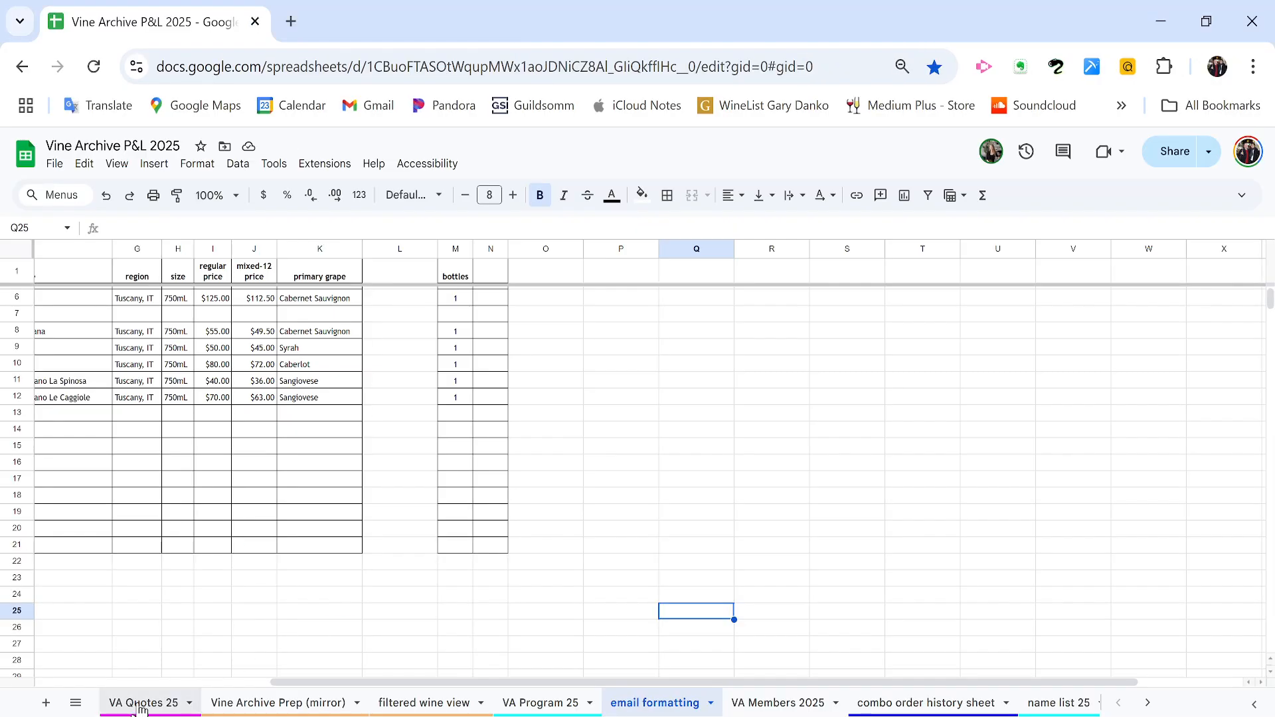
click(139, 704)
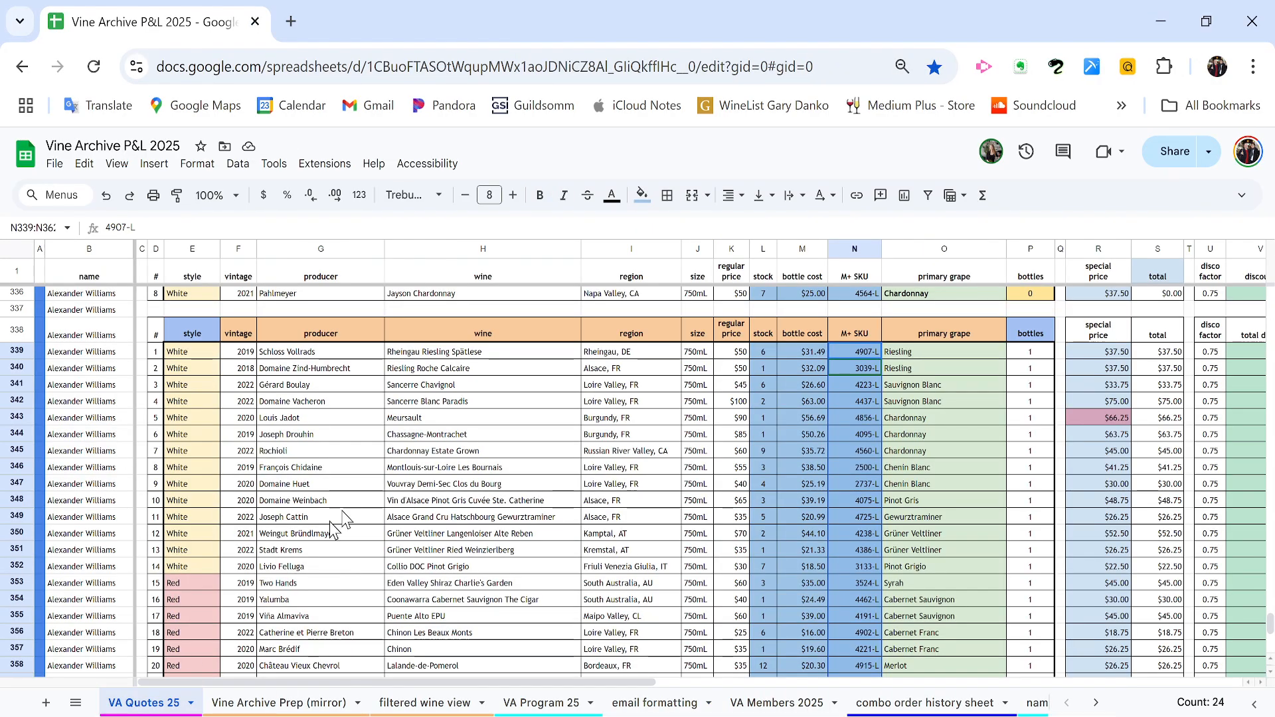
click(450, 364)
click(449, 352)
key(ctrl+shift+Down)
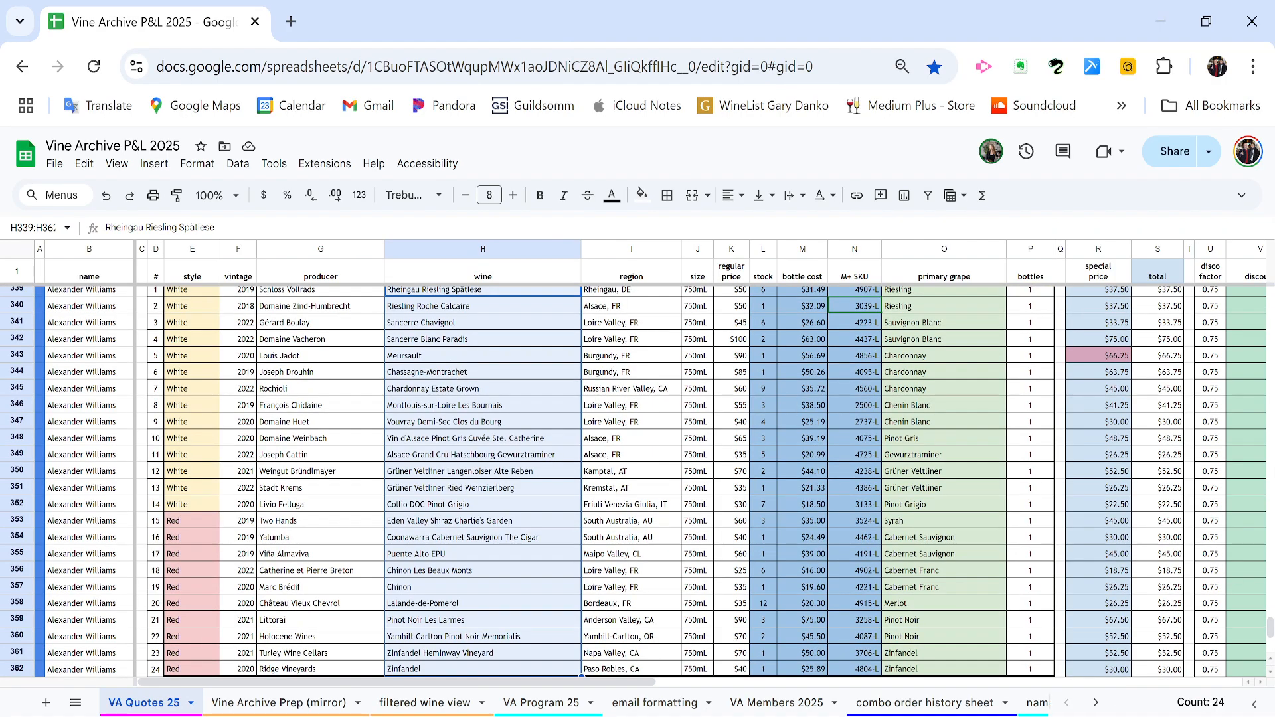
scroll(667, 575, up, 2)
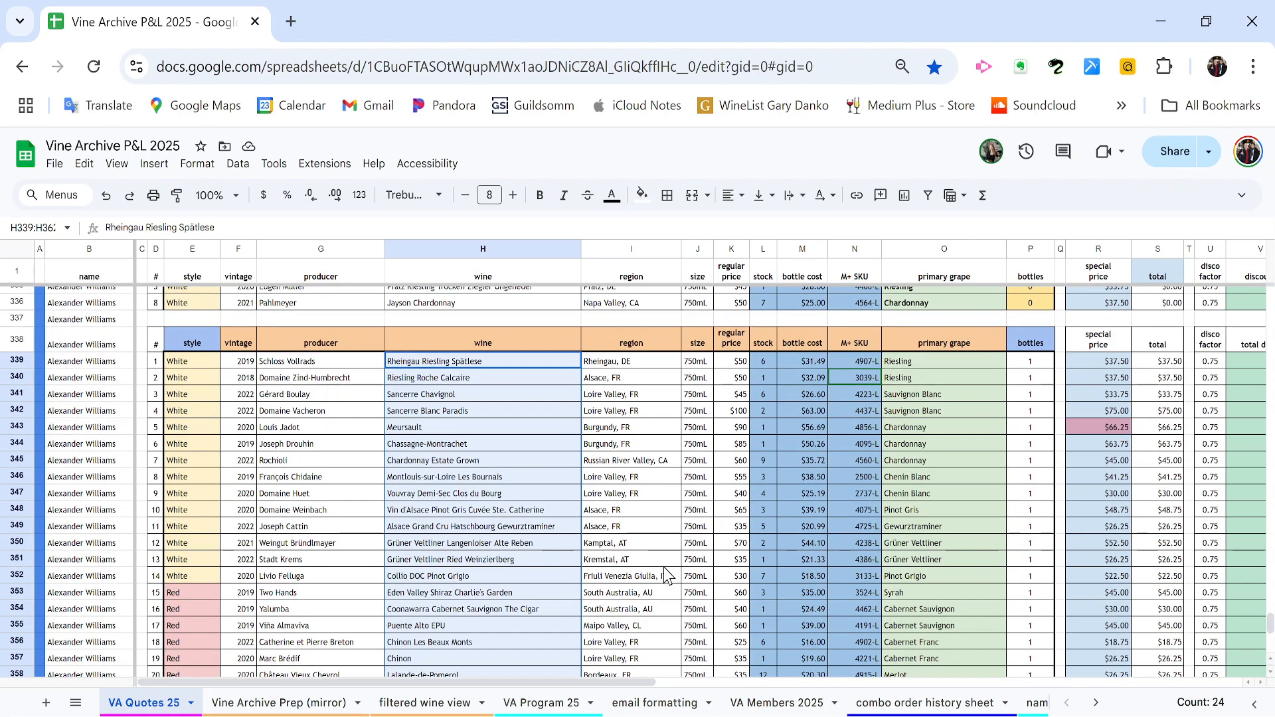
scroll(666, 575, down, 2)
key(alt+Tab)
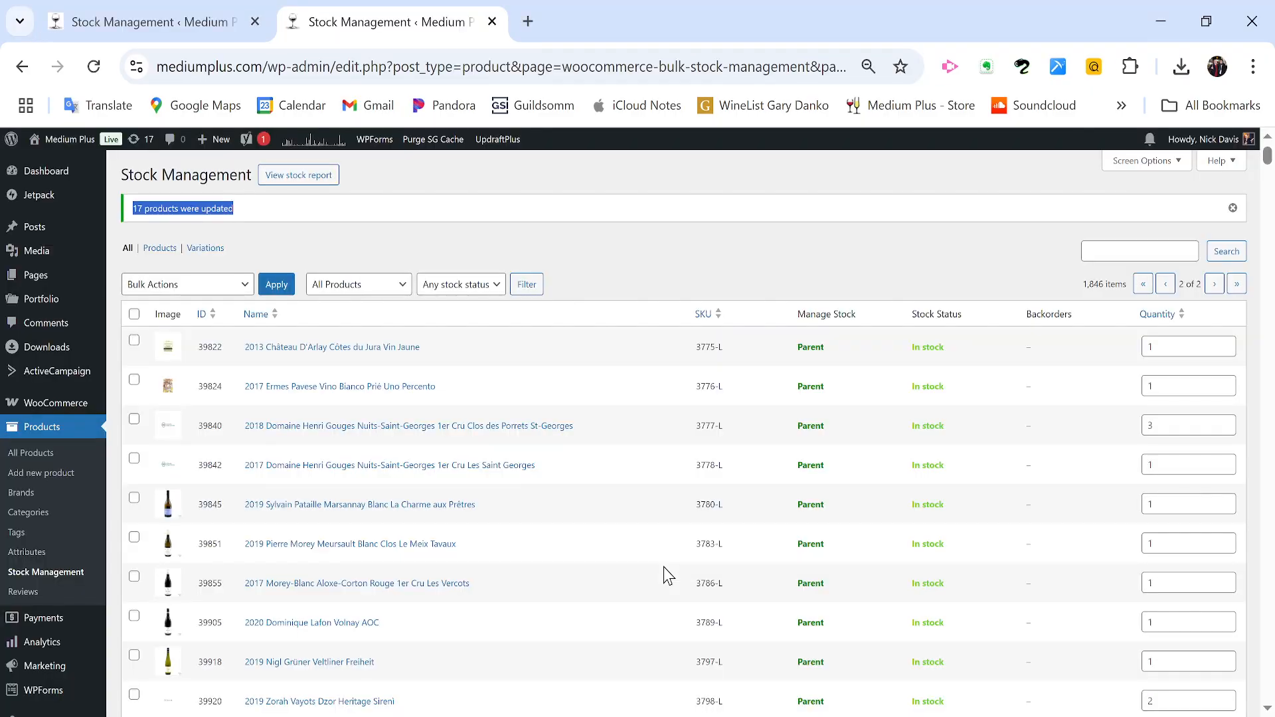
scroll(664, 567, down, 8)
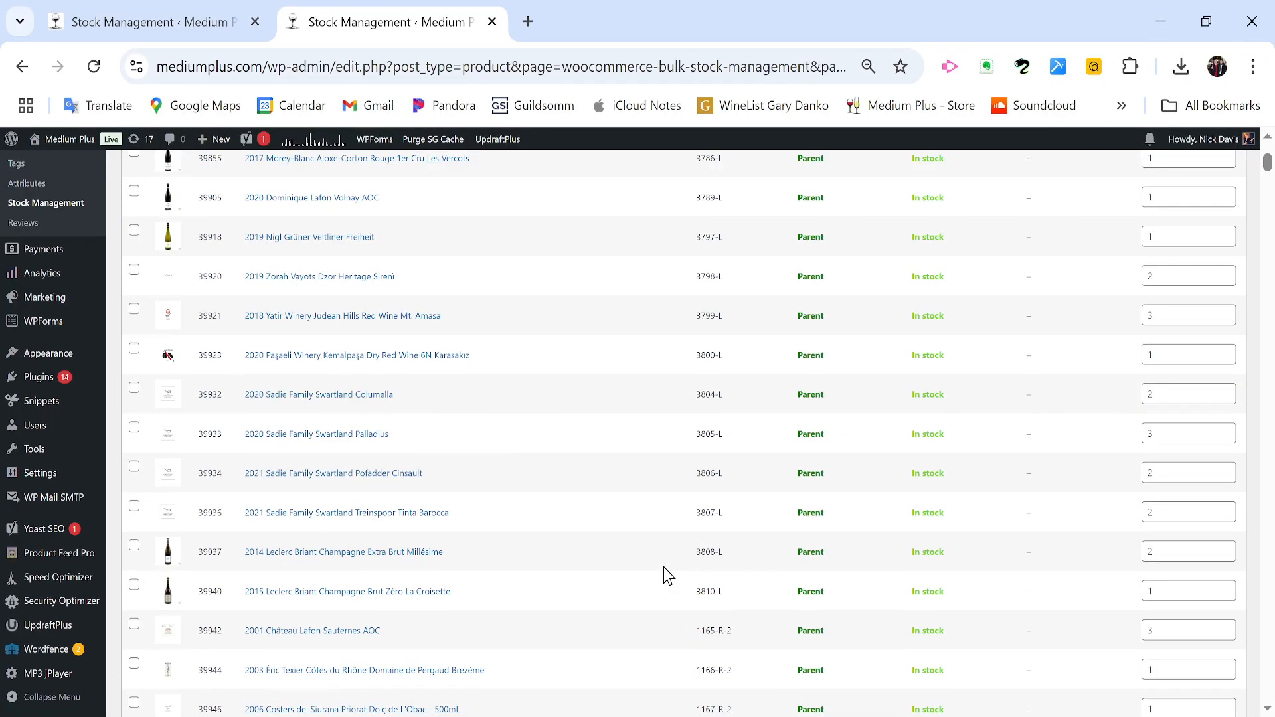
scroll(664, 568, up, 4)
scroll(664, 567, up, 4)
scroll(664, 567, down, 10)
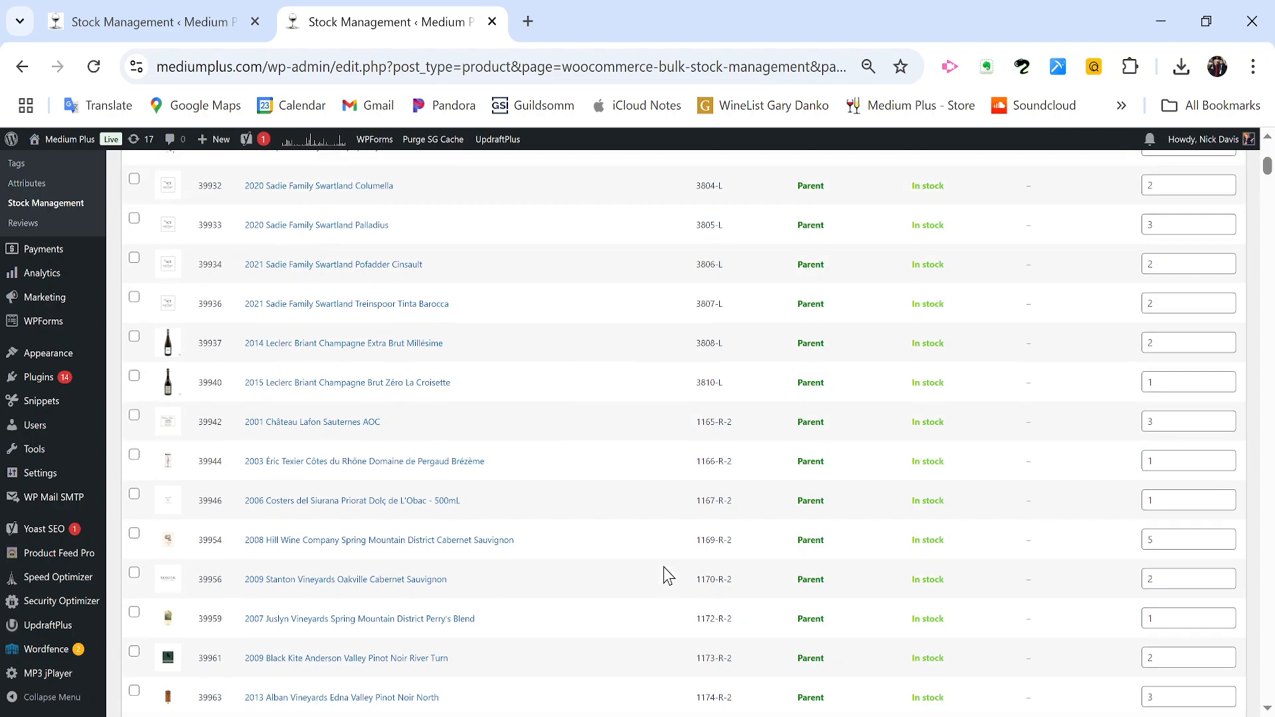
scroll(664, 572, up, 12)
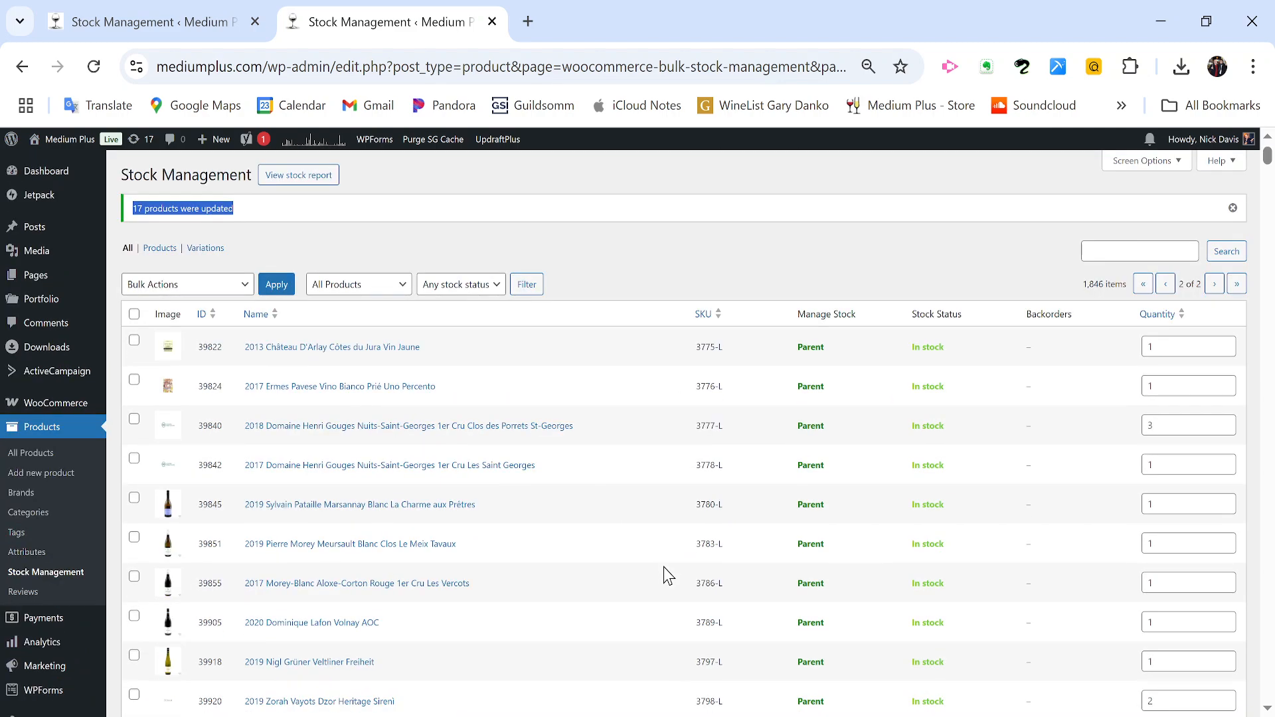
click(819, 261)
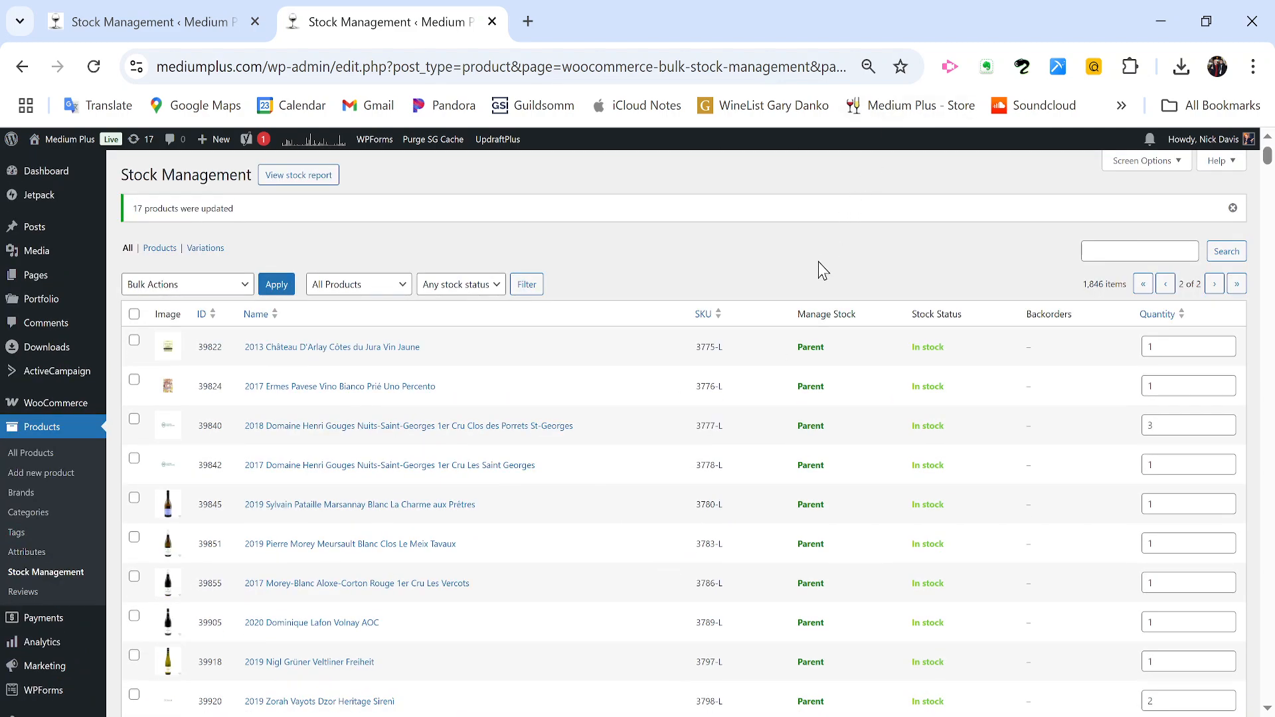